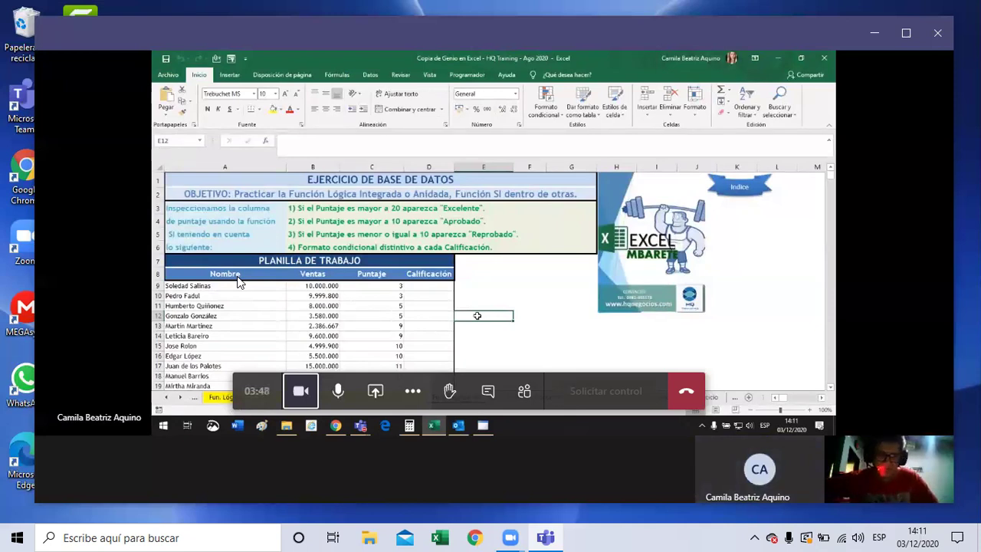
Start an =SI( formula in cell D9 using the function autocomplete.
left_click(428, 284)
type("=")
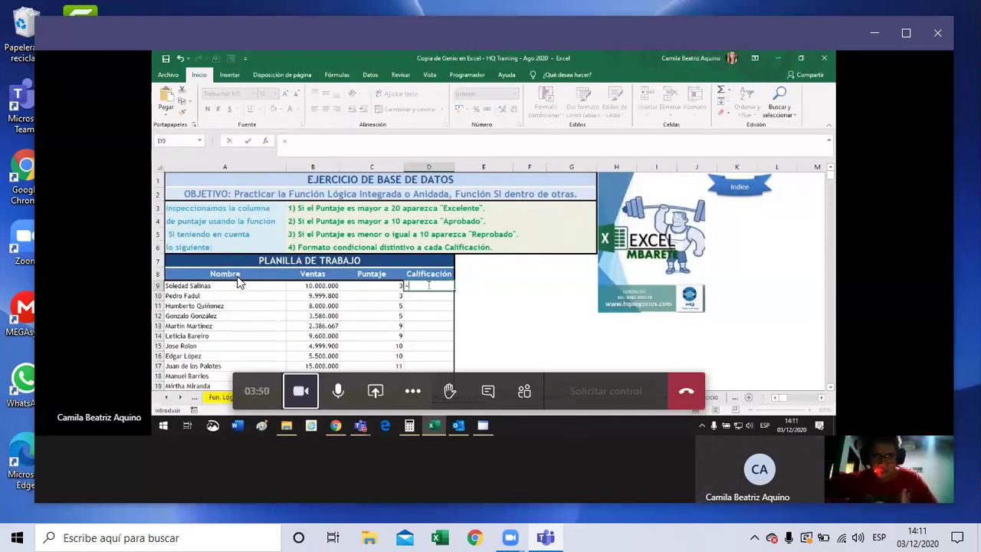
type("si")
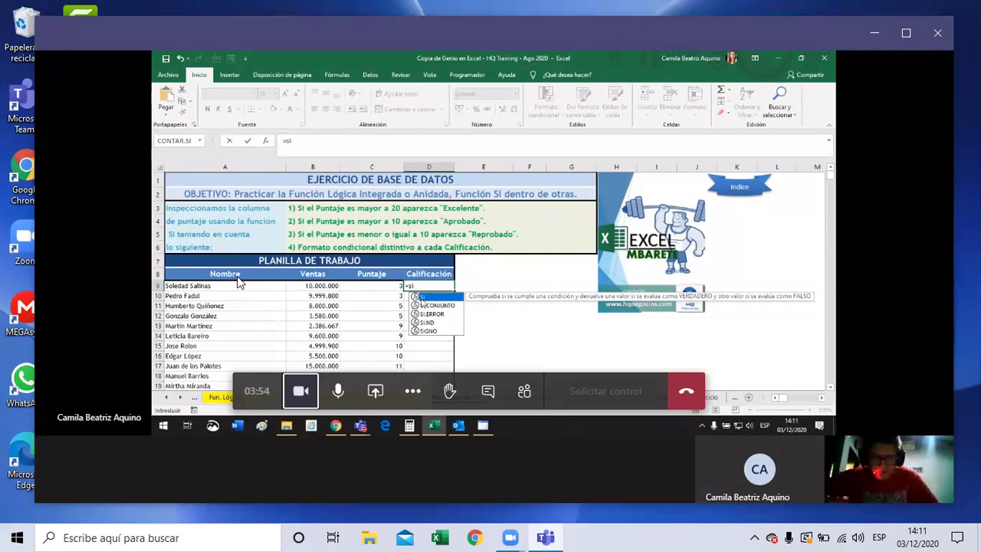
double_click(421, 296)
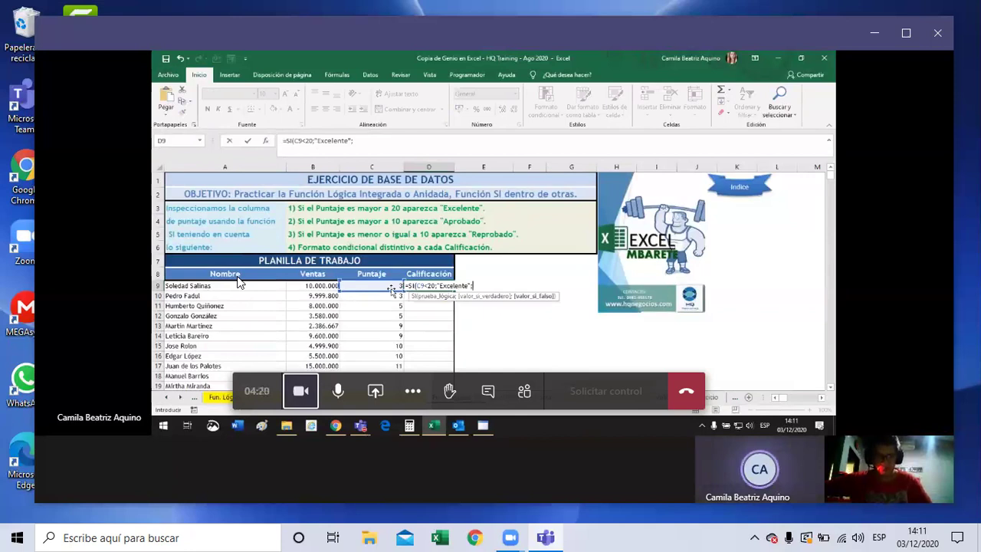
Nest a second SI after "Excelente" and change the first test to C9>20.
type("si")
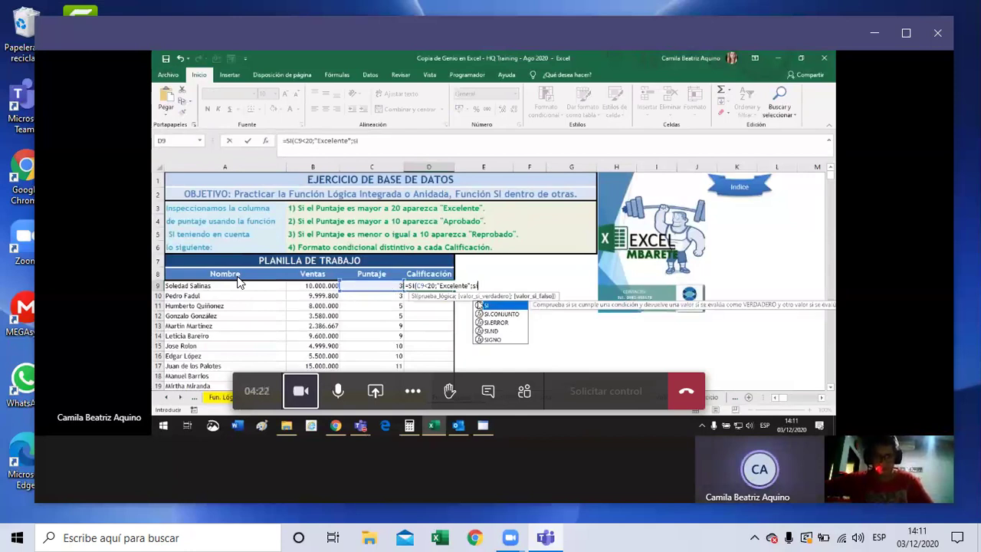
double_click(484, 305)
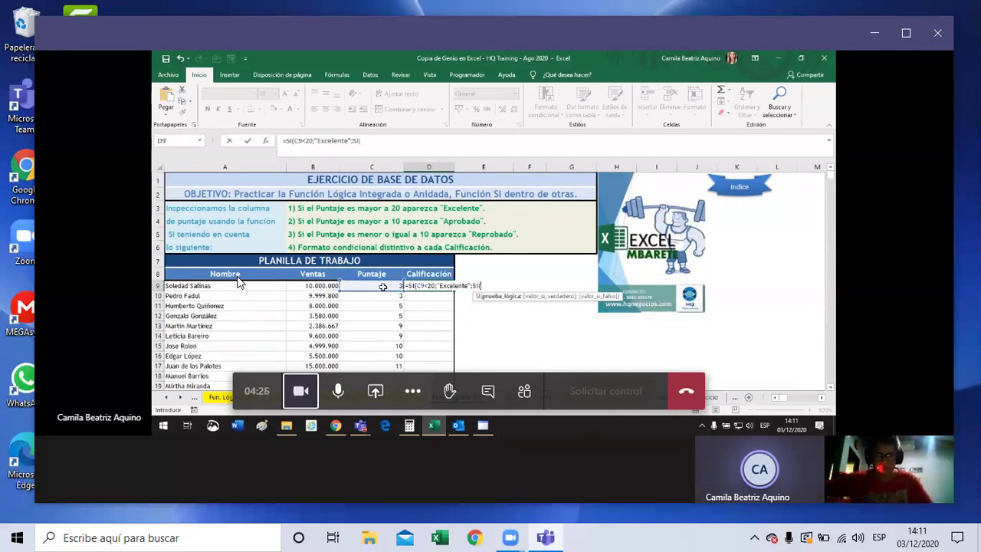
left_click(430, 285)
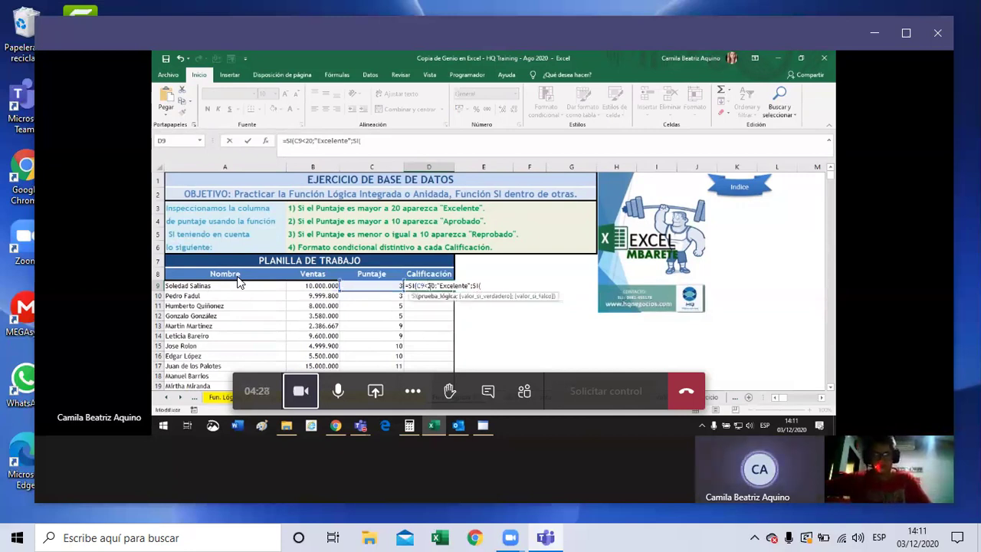
key("BackSpace")
type(">")
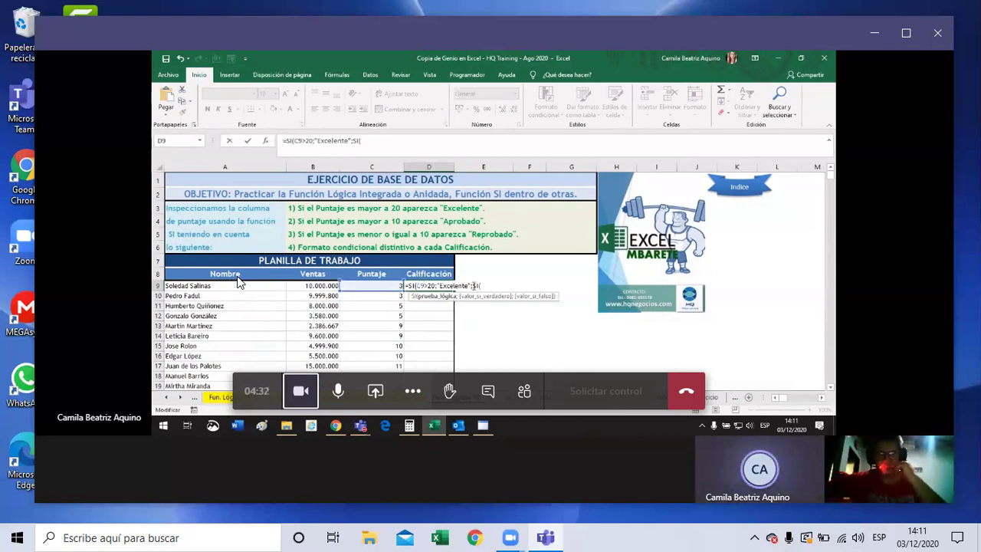
key("End")
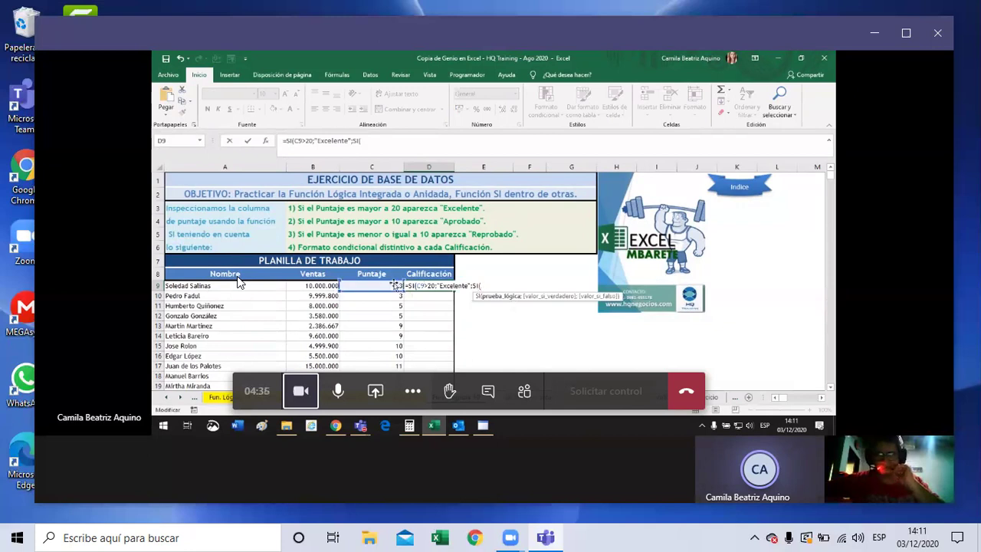
Reference C9 in the nested test and anchor both C9 references as $C9.
left_click(391, 285)
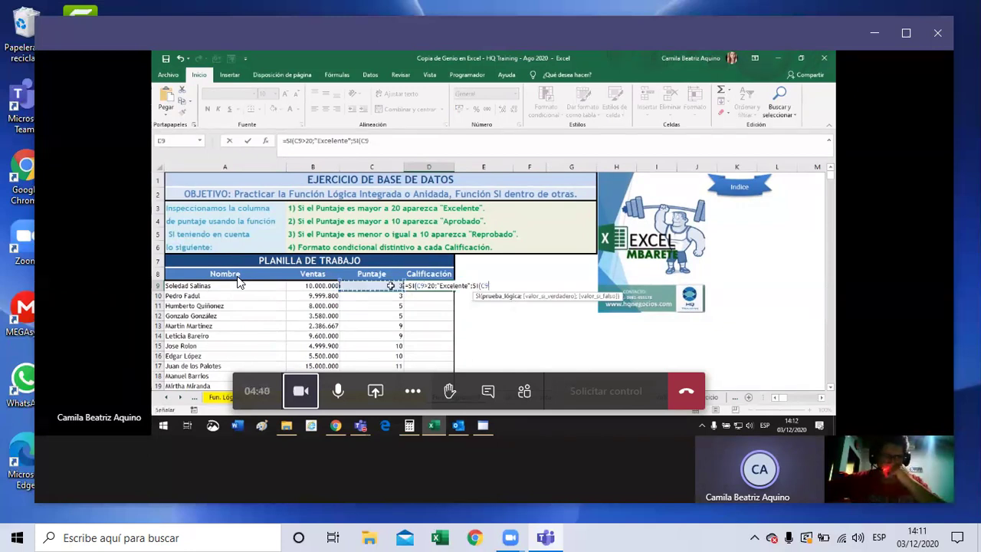
key("F4")
key("F4")
key("F4")
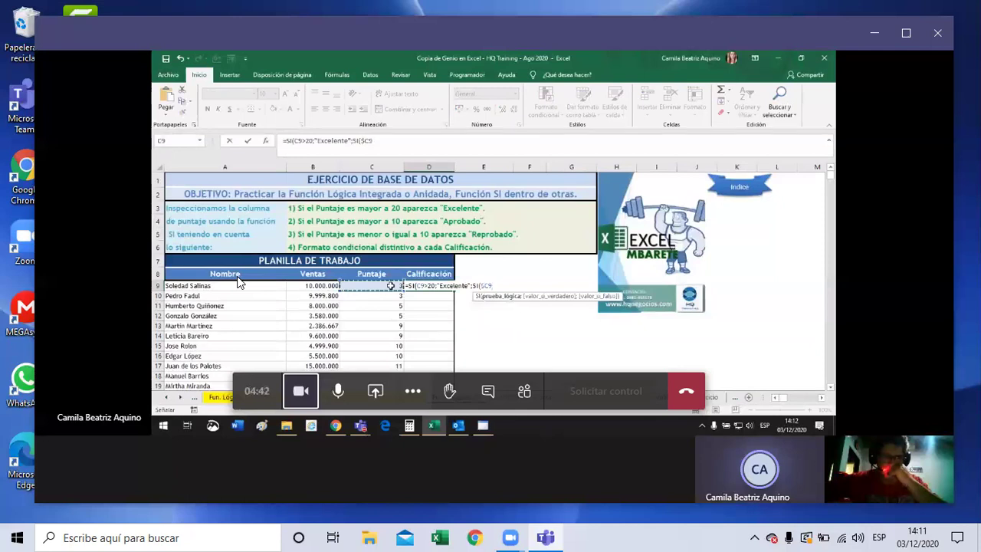
left_click(418, 285)
key("F4")
key("F4")
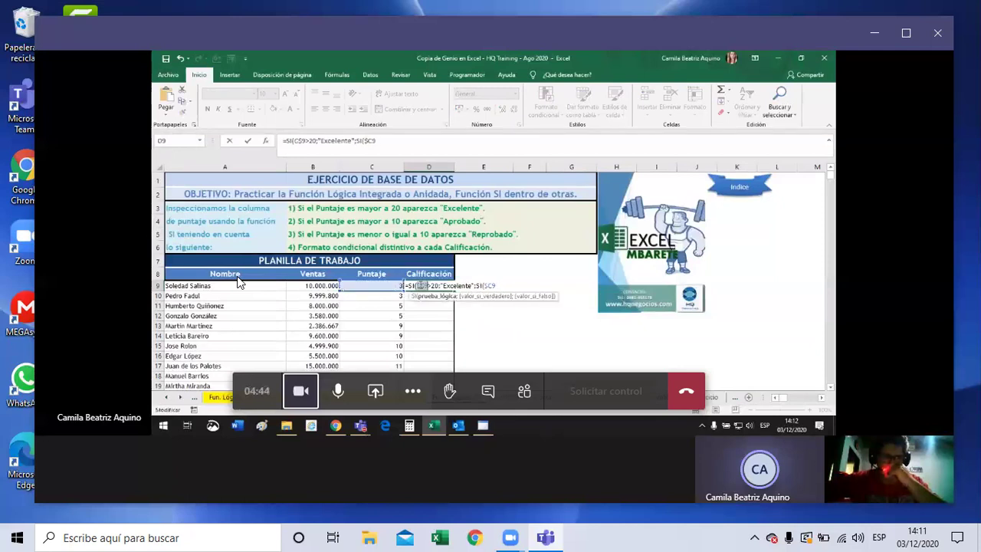
key("F4")
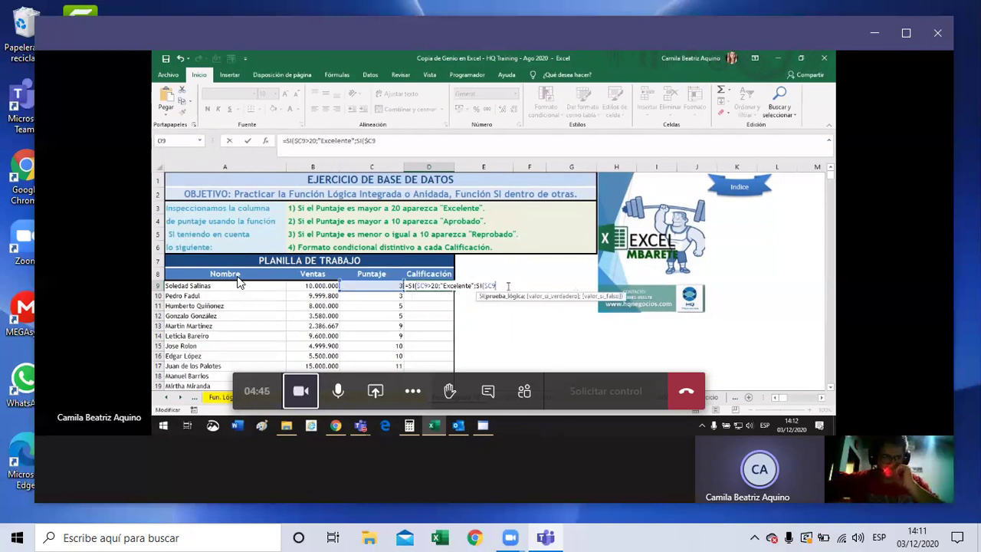
Add >10;"Aprobado" to the nested test and open a third SI( level.
type(">")
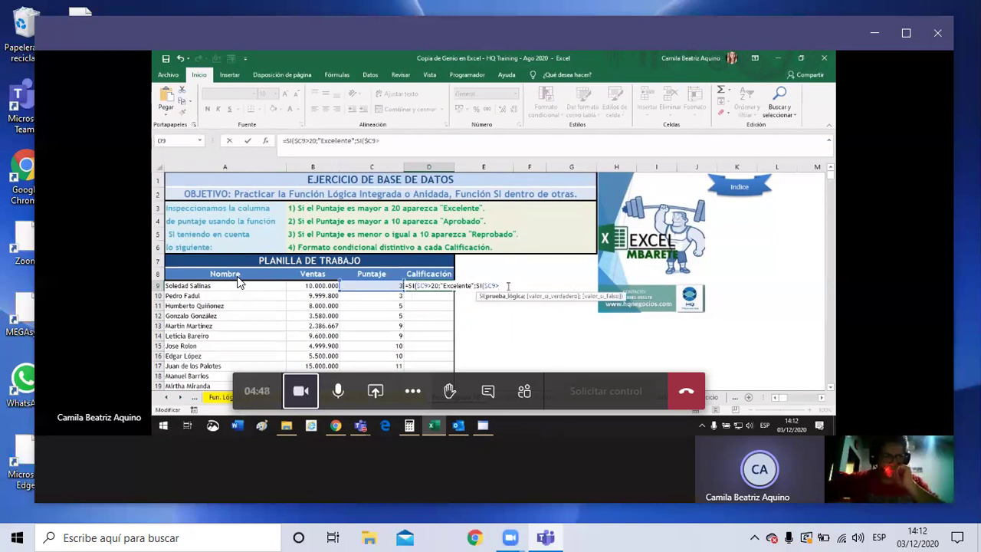
type("10")
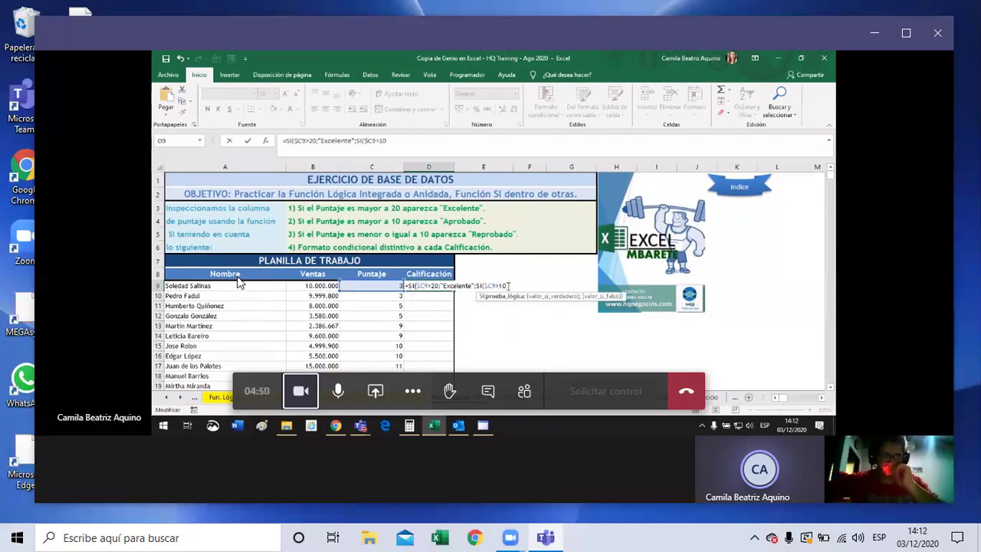
type(";\"")
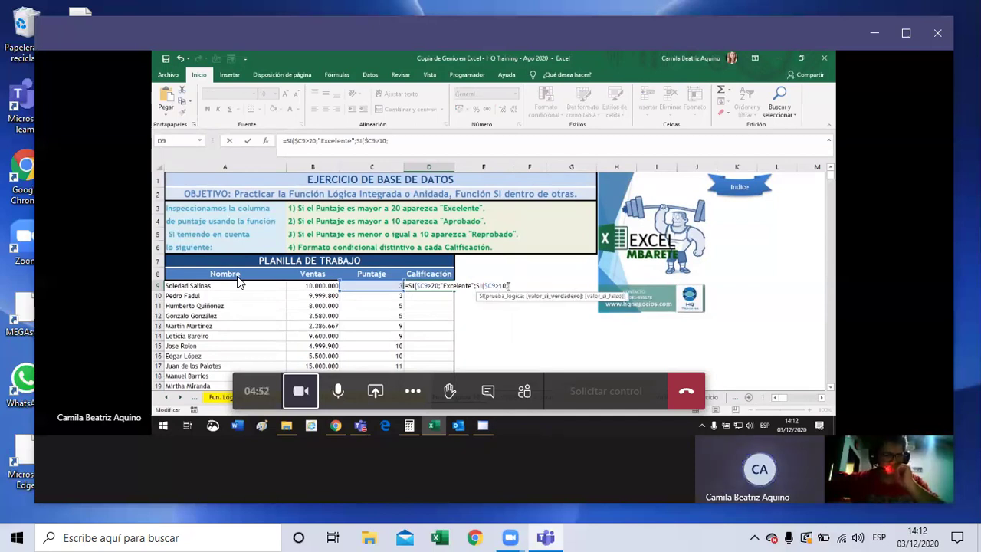
type("\"A")
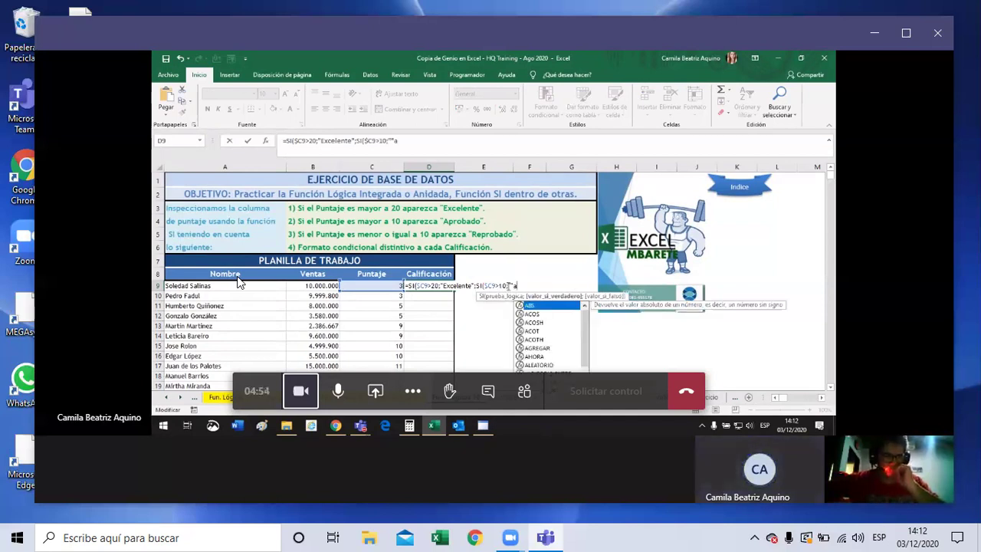
type("probado\";")
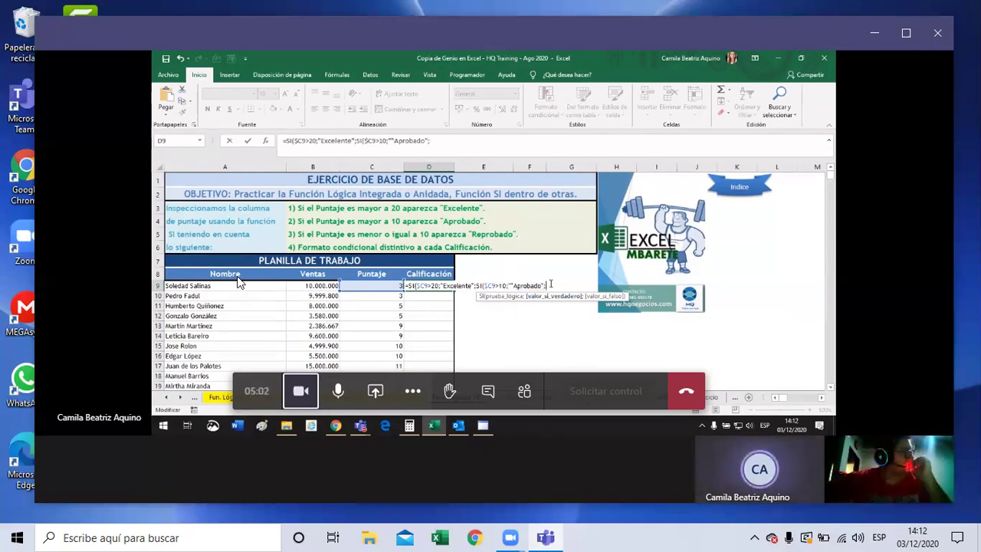
type("si")
key("BackSpace")
key("BackSpace")
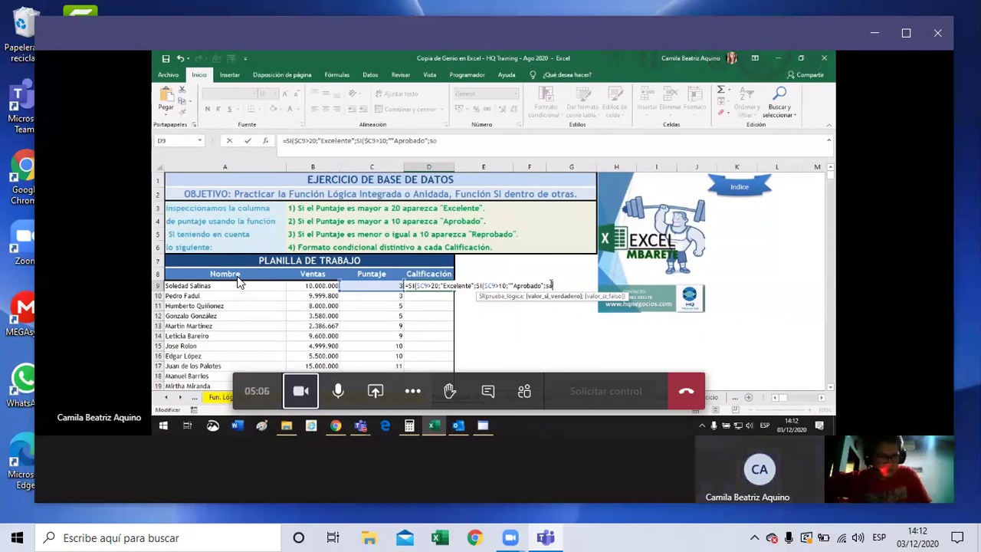
key("BackSpace")
key("BackSpace")
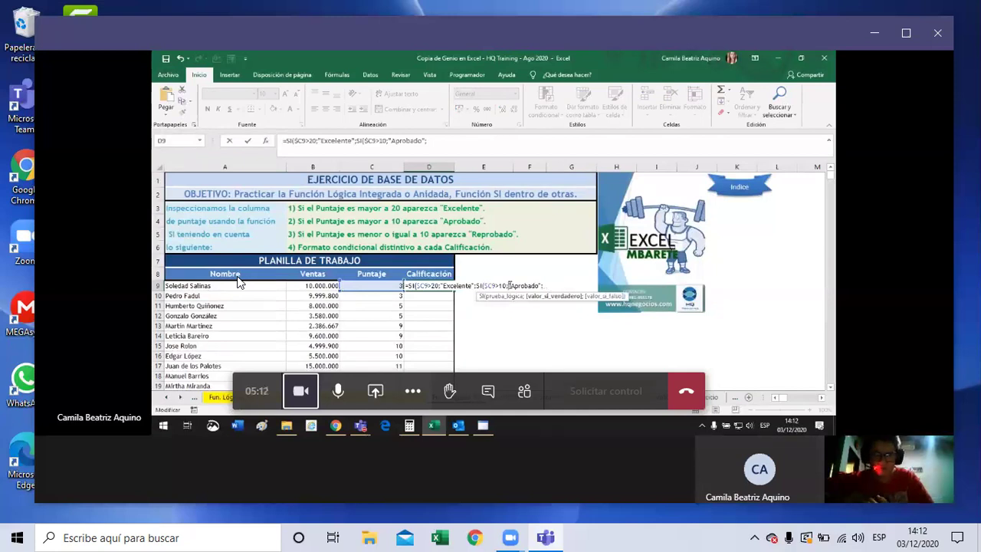
type("SI(")
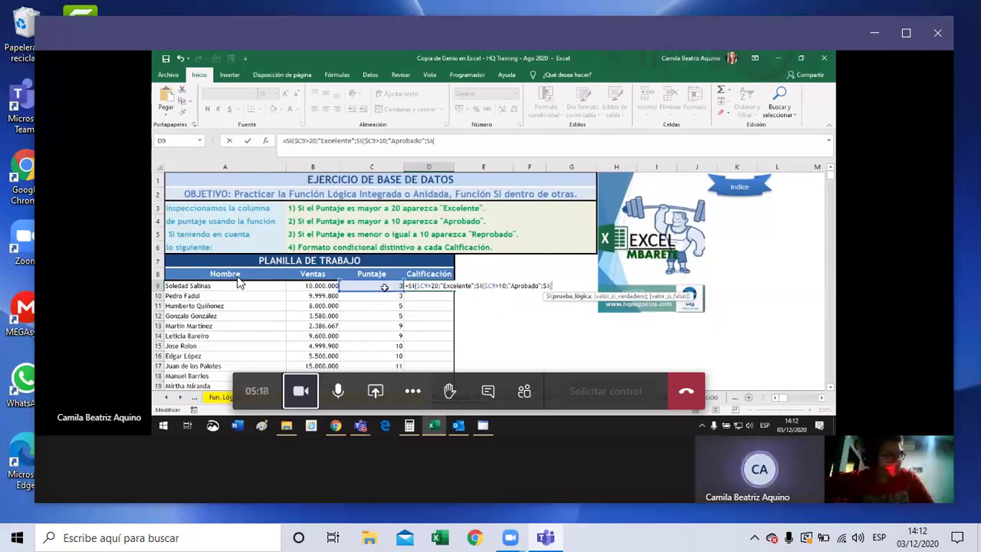
Finish D9 with $C9<=10 returning "Reprobado", close all parentheses, and commit the formula.
left_click(385, 286)
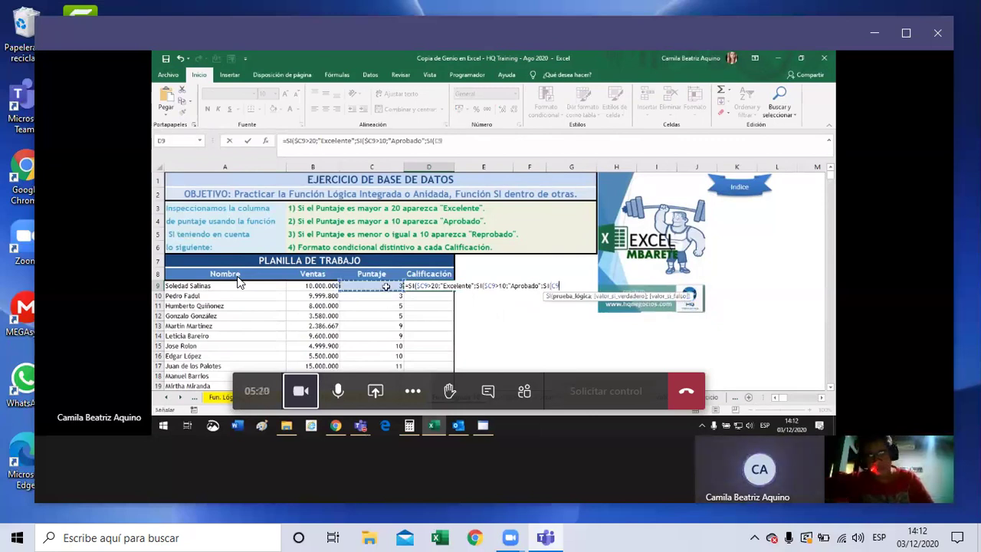
type("<=")
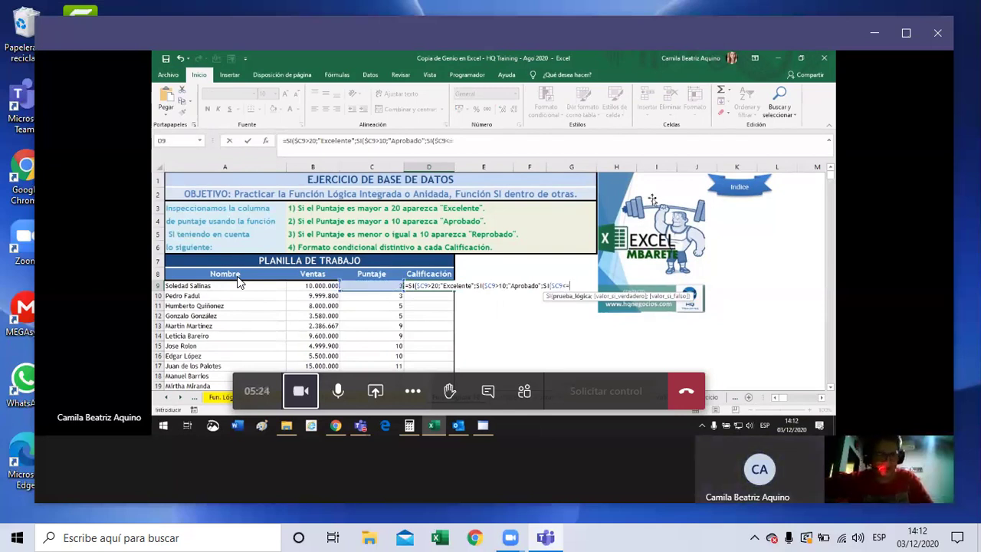
type("10")
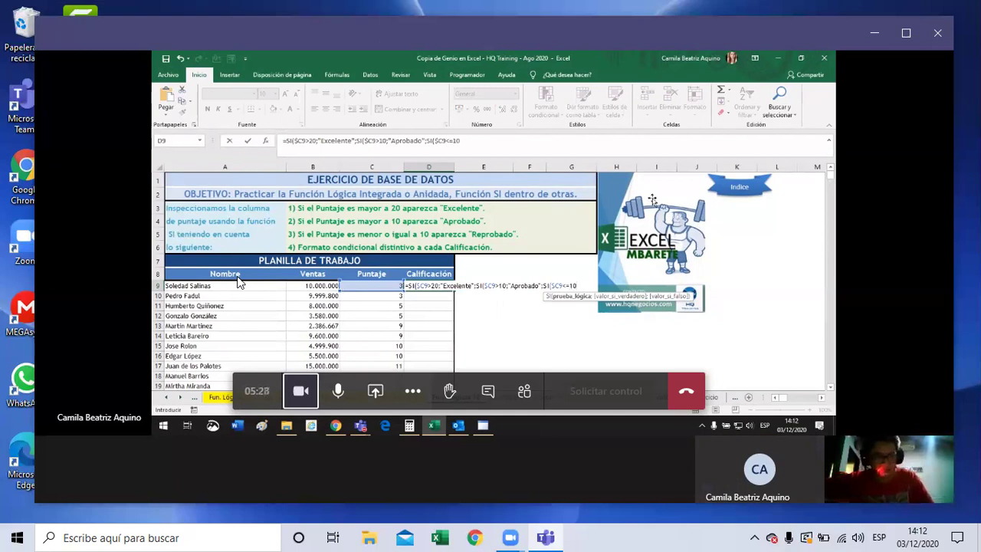
type(";\"")
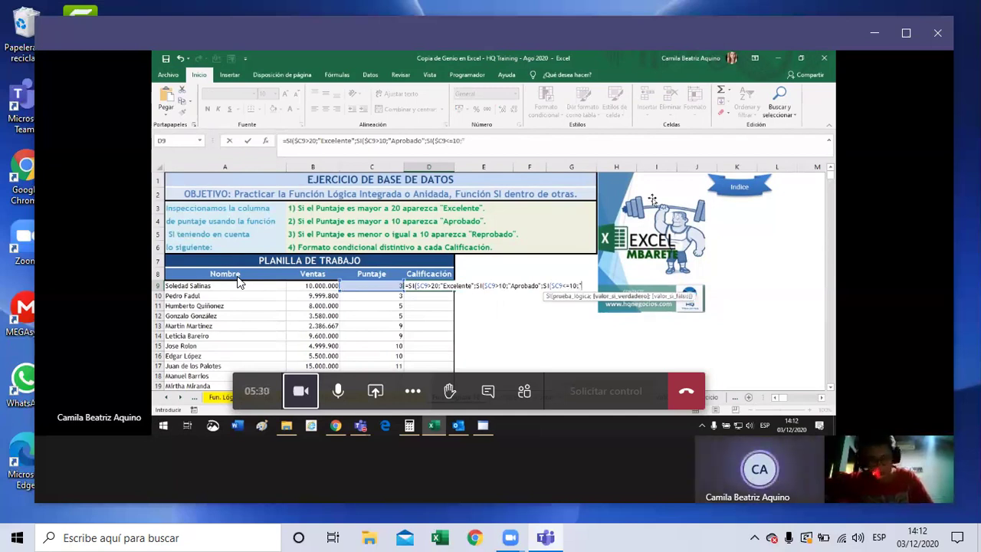
type("Reprobado\"")
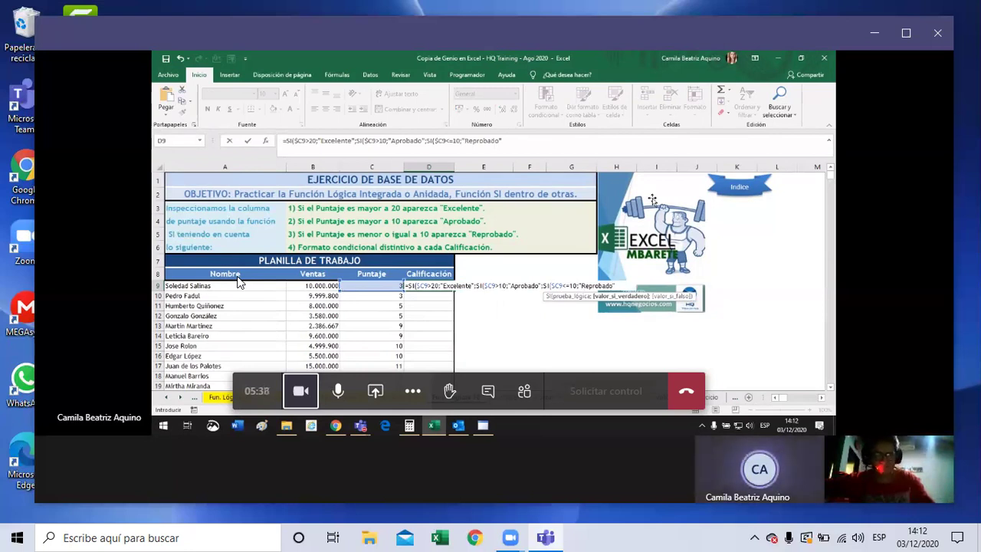
type(";")
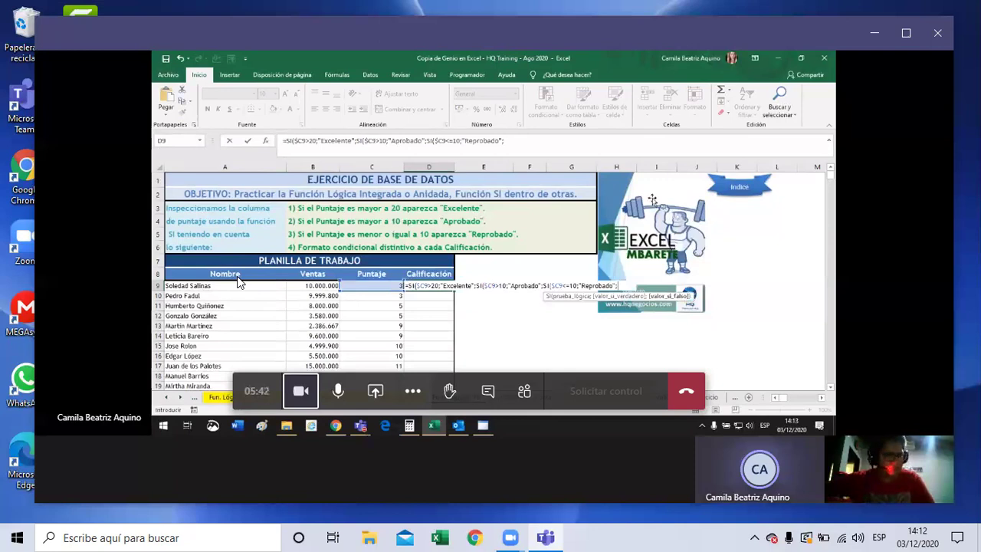
type("\" \"")
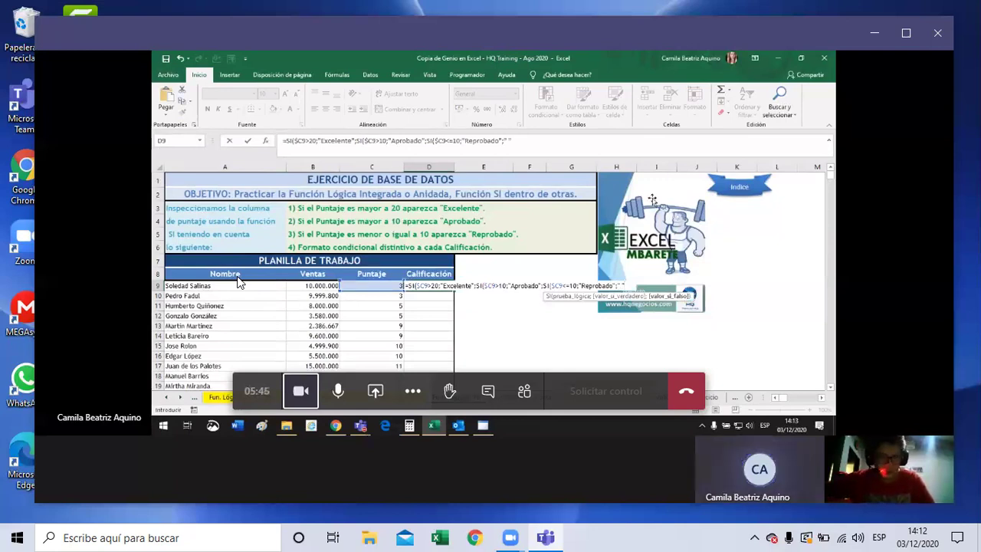
type(")")
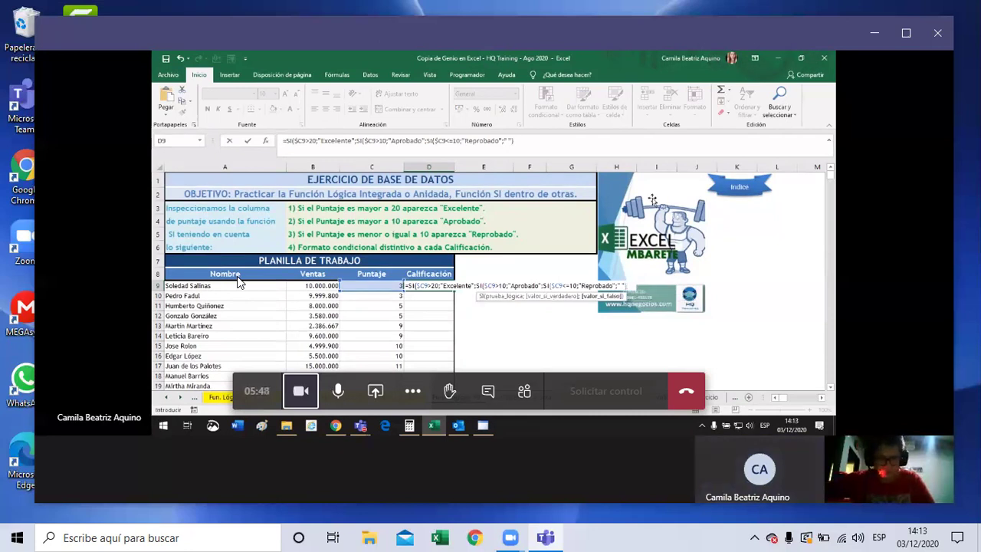
type(")")
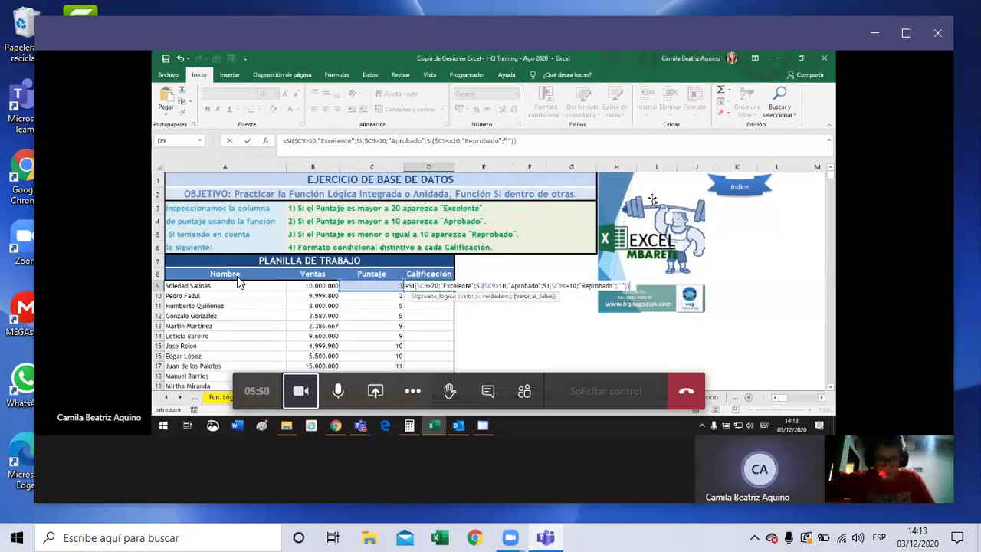
type(")")
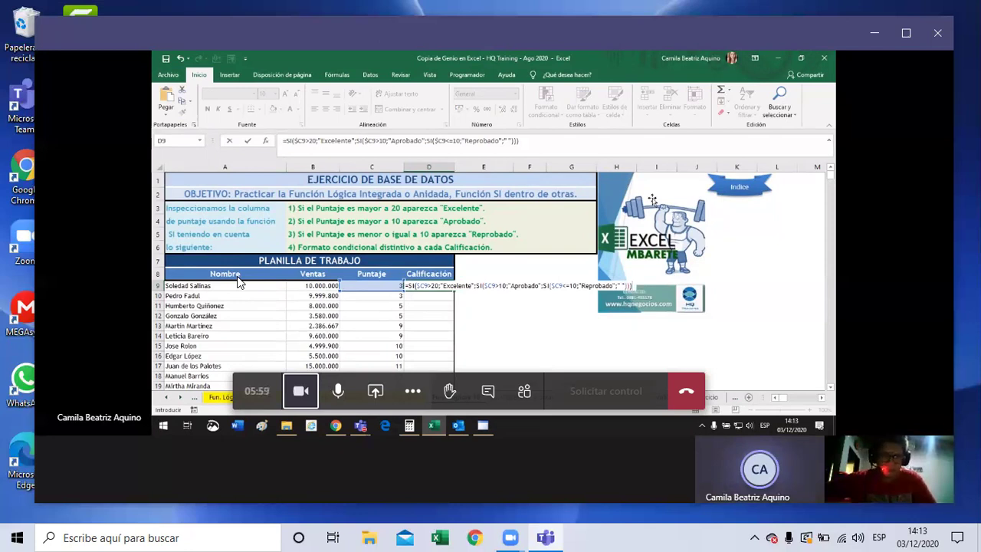
key("ctrl+Return")
key("ctrl+shift+Down")
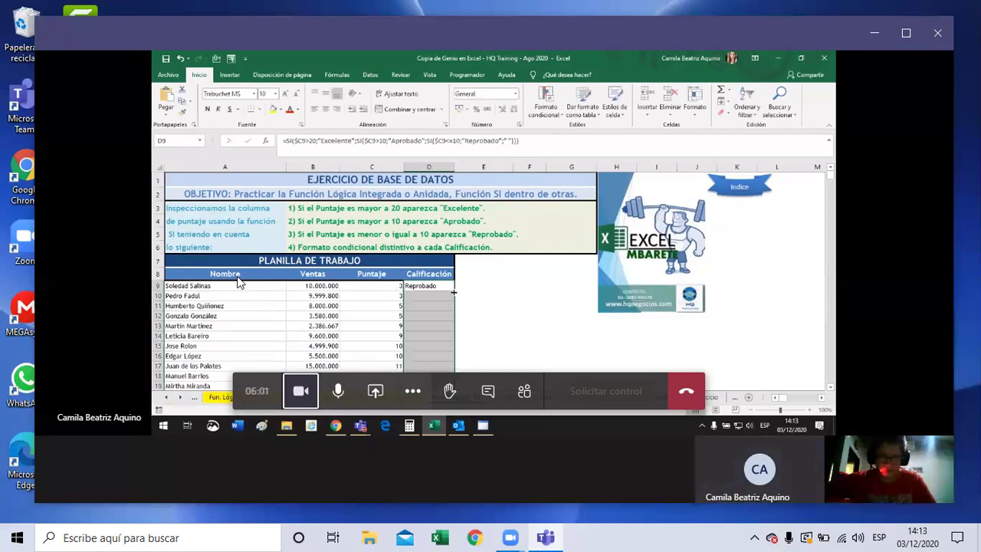
Fill the D9 grade formula down the Calificación column.
key("ctrl+d")
scroll(455, 307, "down", 6)
scroll(455, 306, "up", 6)
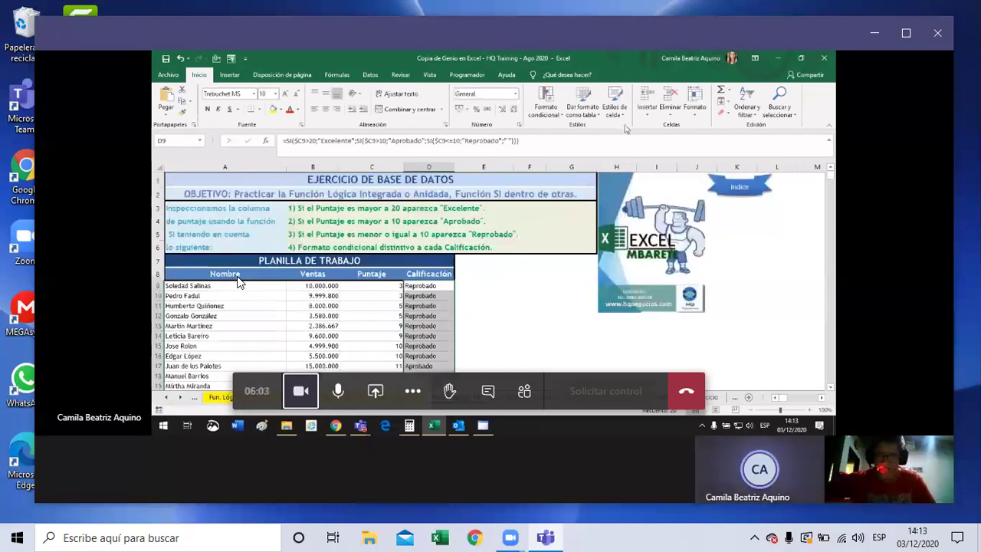
Add an Es igual a rule highlighting Reprobado with green fill and dark green text.
left_click(556, 117)
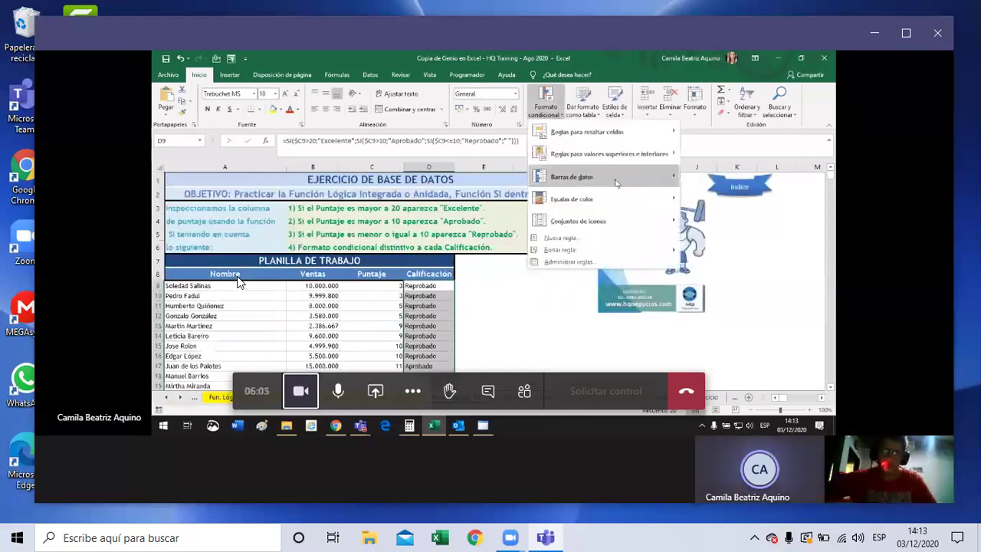
mouse_move(587, 132)
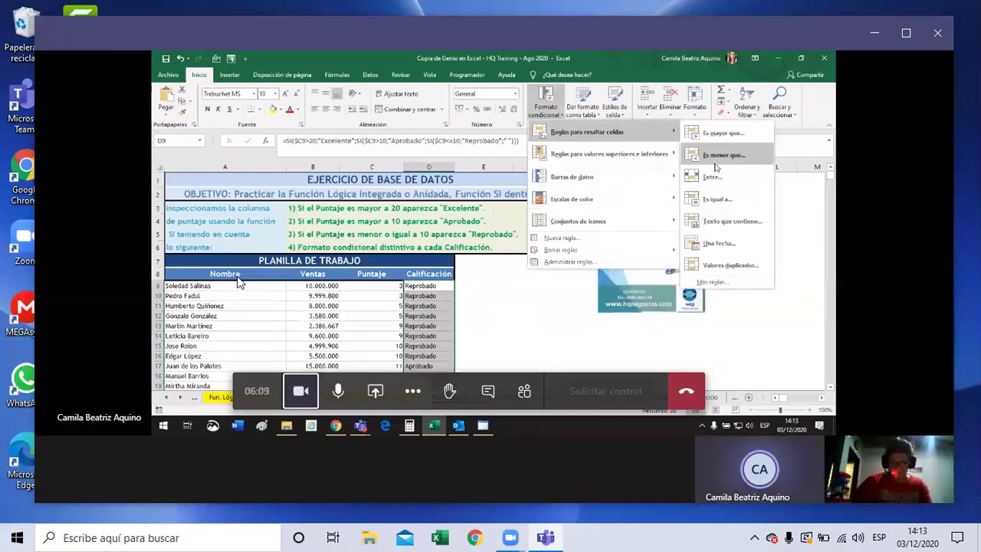
left_click(732, 205)
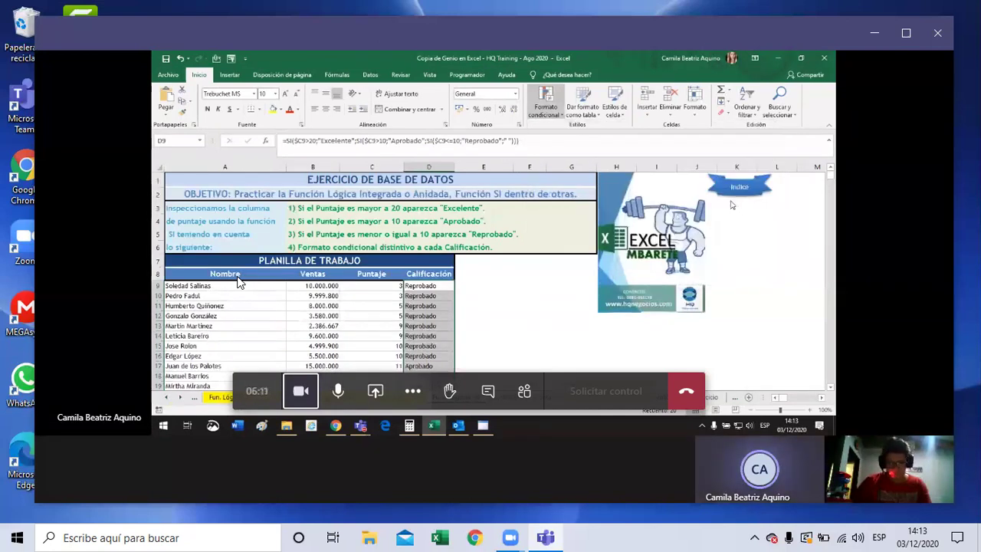
type("1")
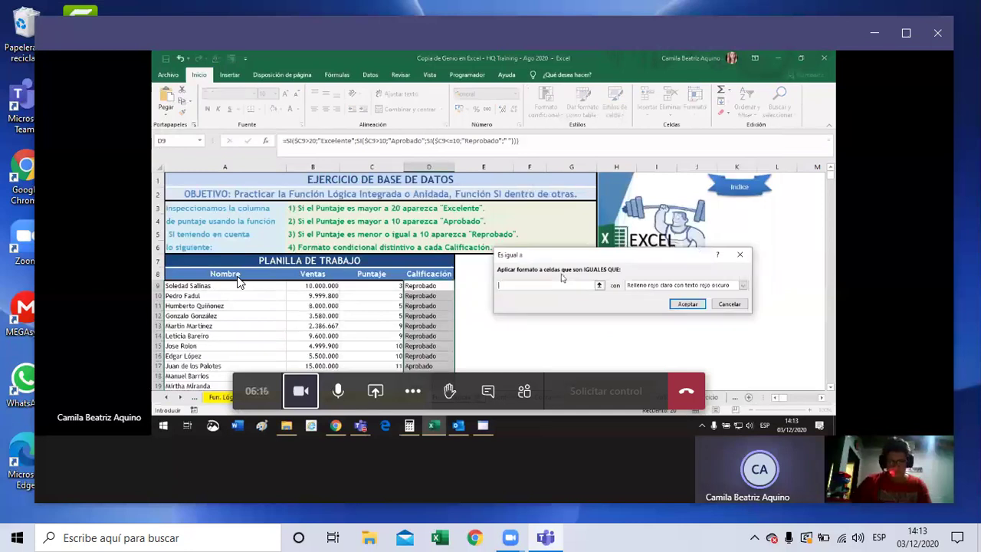
type("Reprobad")
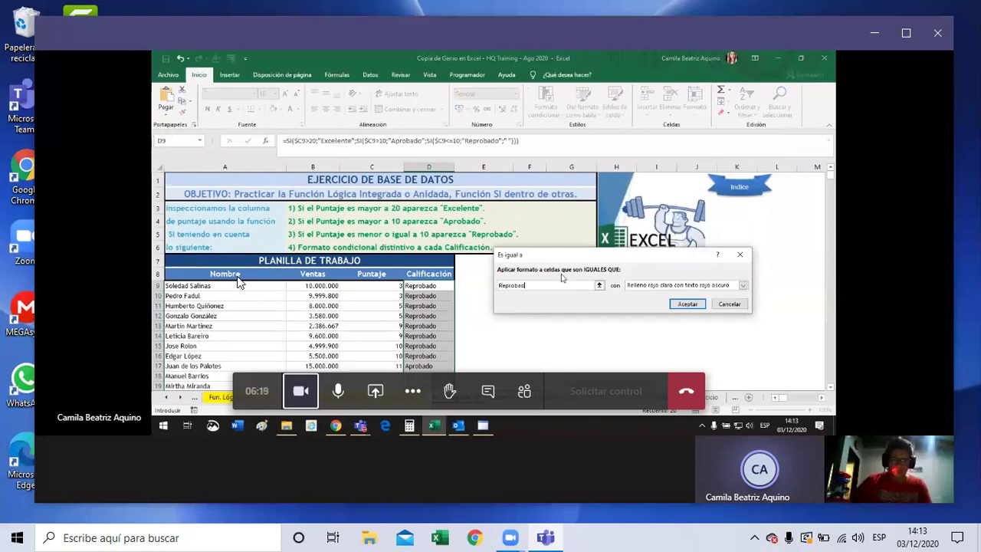
type("o")
left_click(665, 285)
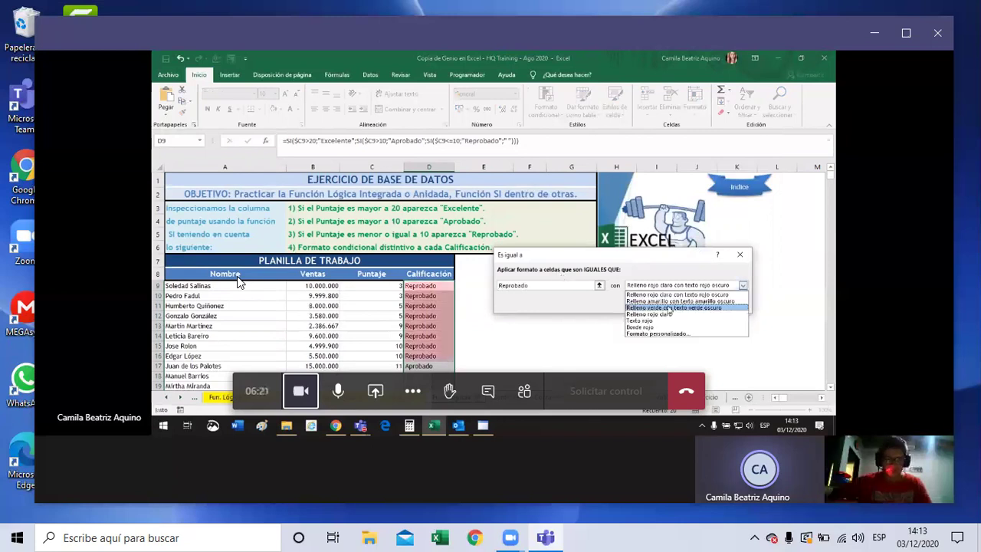
left_click(668, 307)
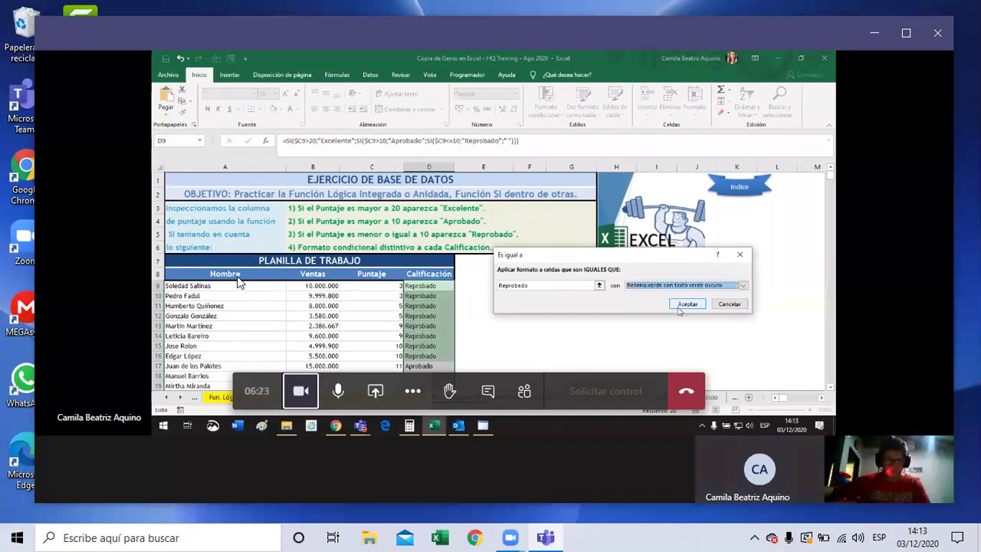
left_click(679, 306)
Add an Es igual a rule highlighting Aprobado with yellow fill and dark yellow text.
left_click(558, 115)
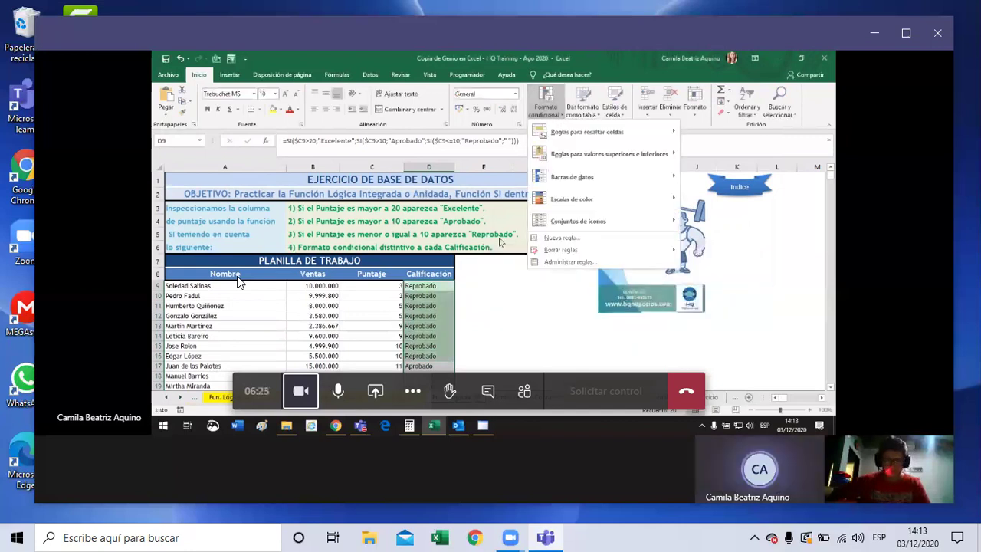
mouse_move(587, 132)
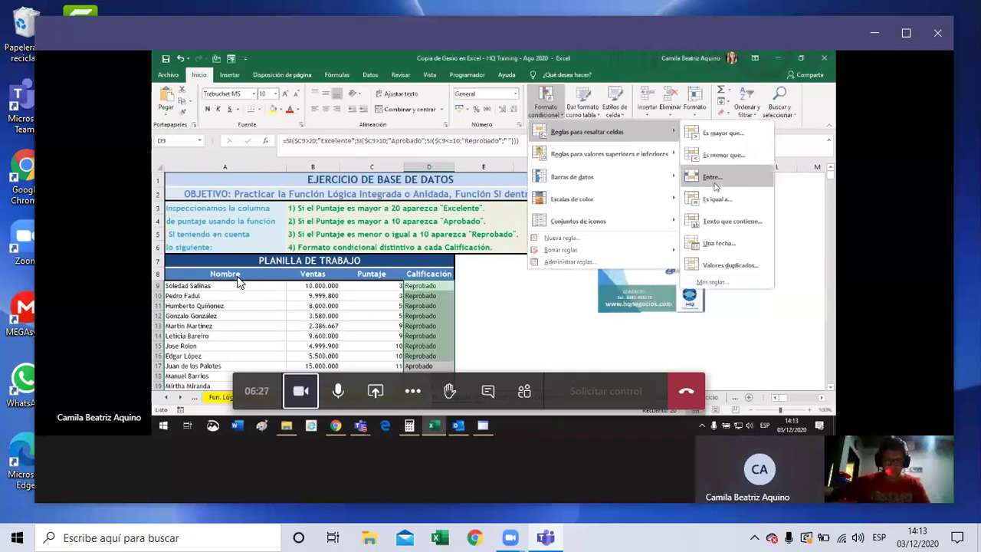
left_click(718, 198)
type("Aprobado")
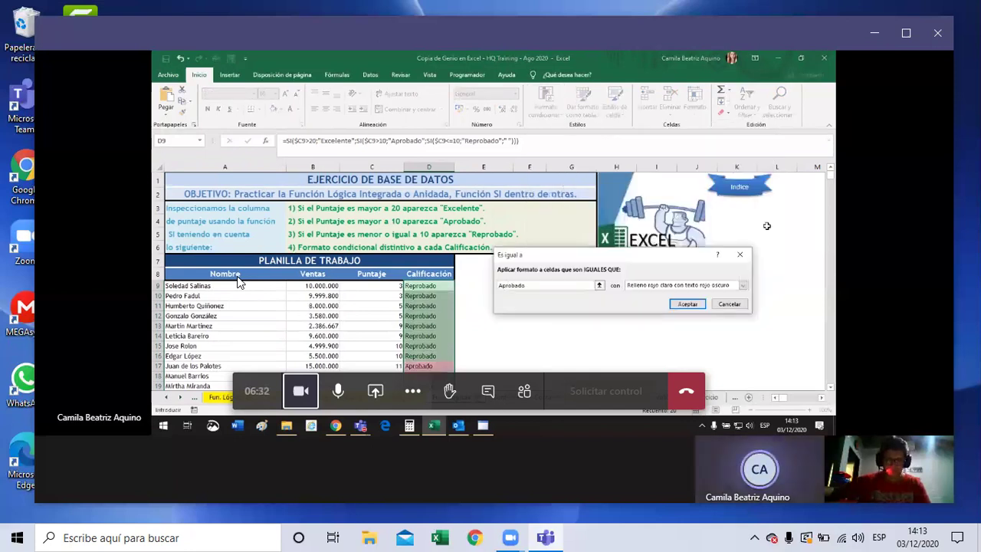
left_click(699, 286)
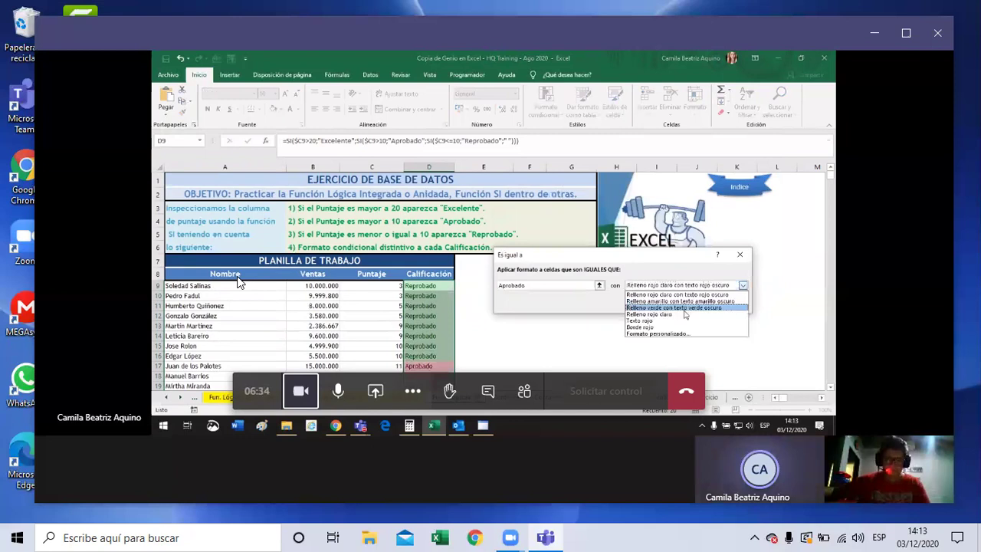
left_click(684, 301)
left_click(684, 303)
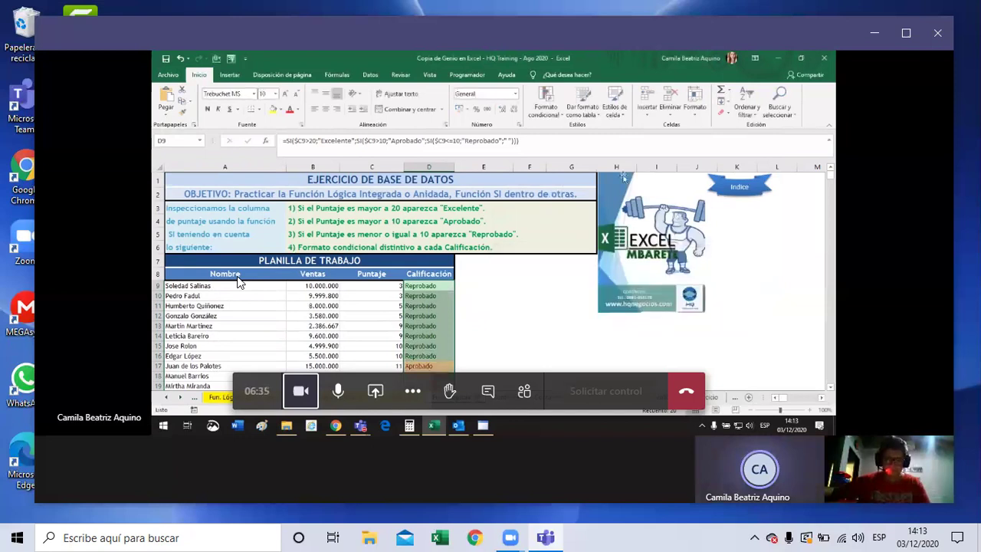
Add an Es igual a rule shading Reprobado light red with dark red text.
left_click(545, 103)
mouse_move(587, 131)
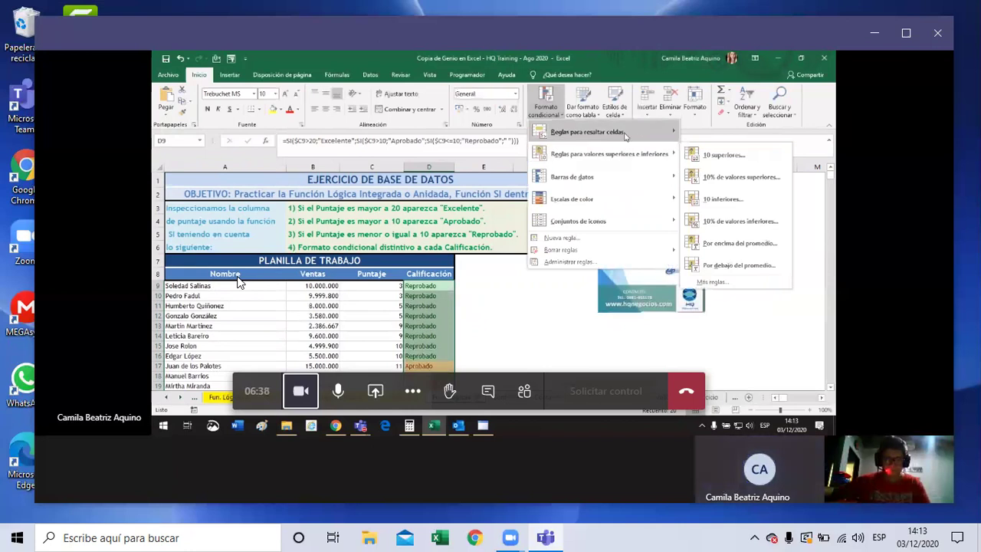
left_click(706, 201)
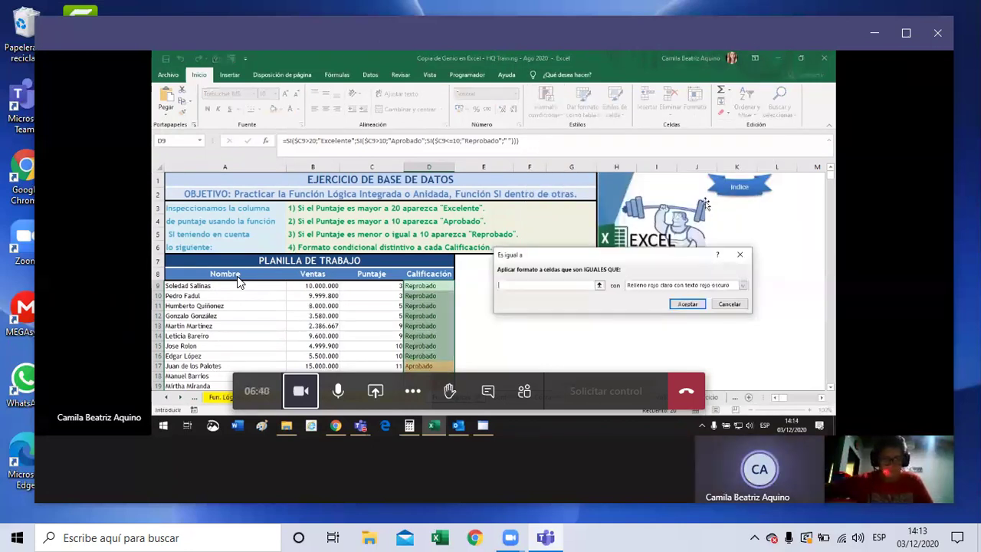
type("Reprobado")
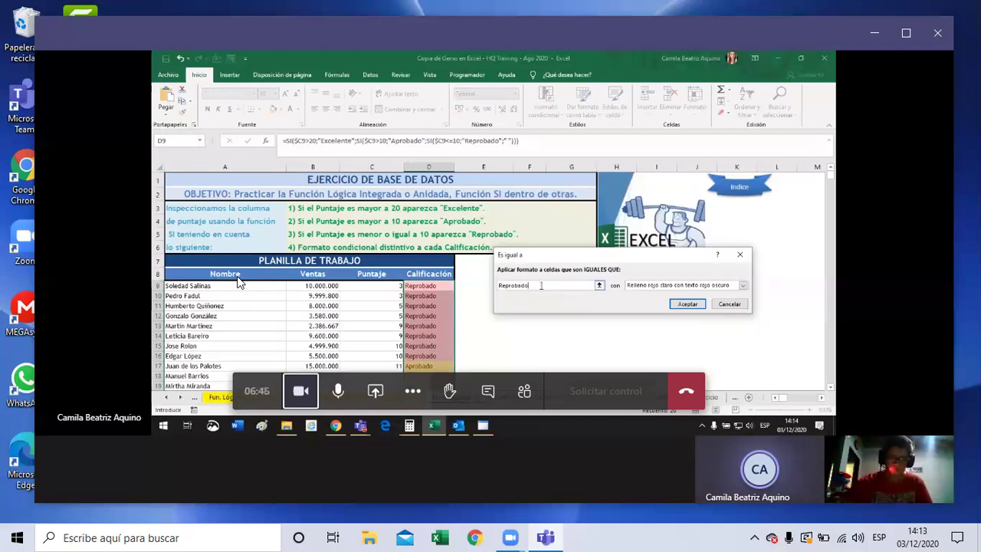
left_click(687, 304)
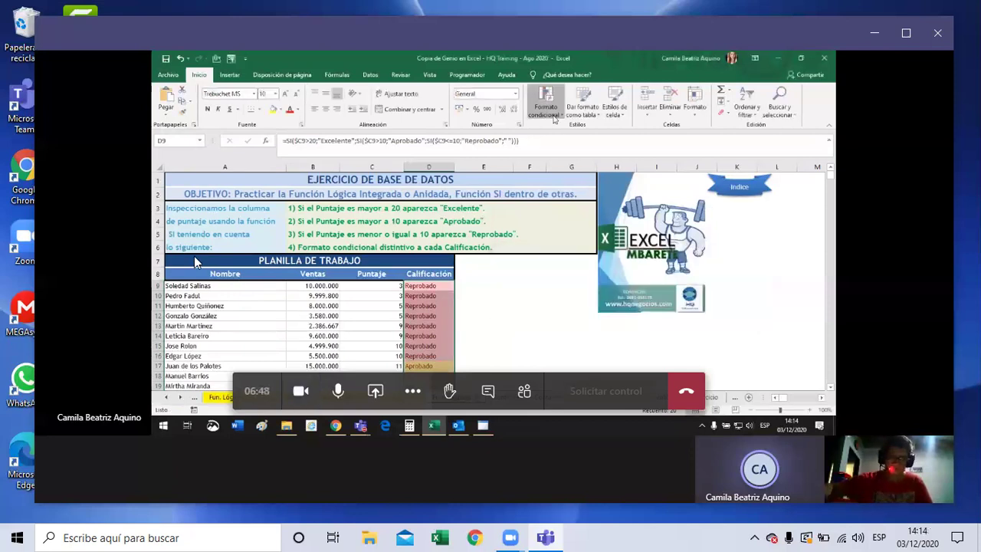
Edit the green rule's value from Reprobado to Excelente and apply all three rules to $D$9:$D$28.
left_click(554, 119)
left_click(638, 266)
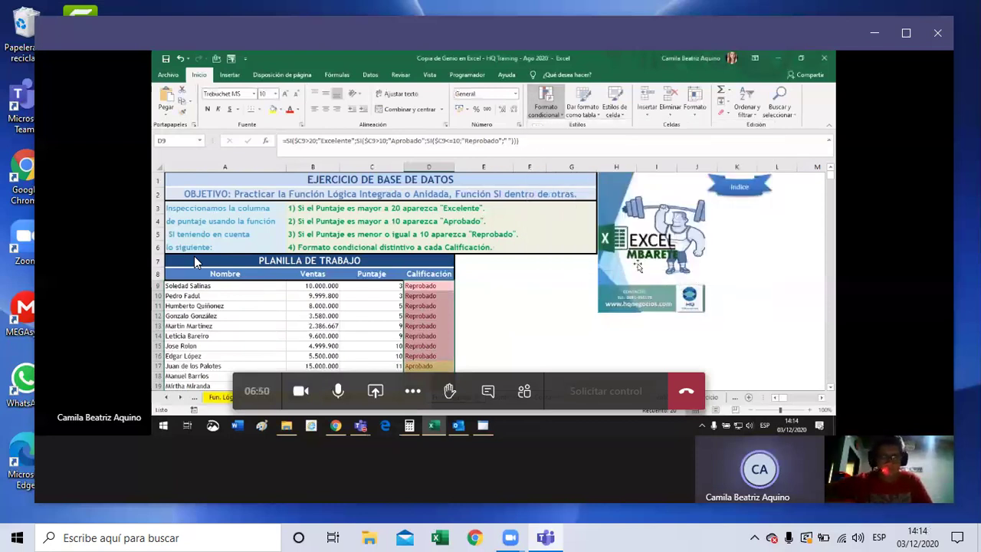
double_click(595, 299)
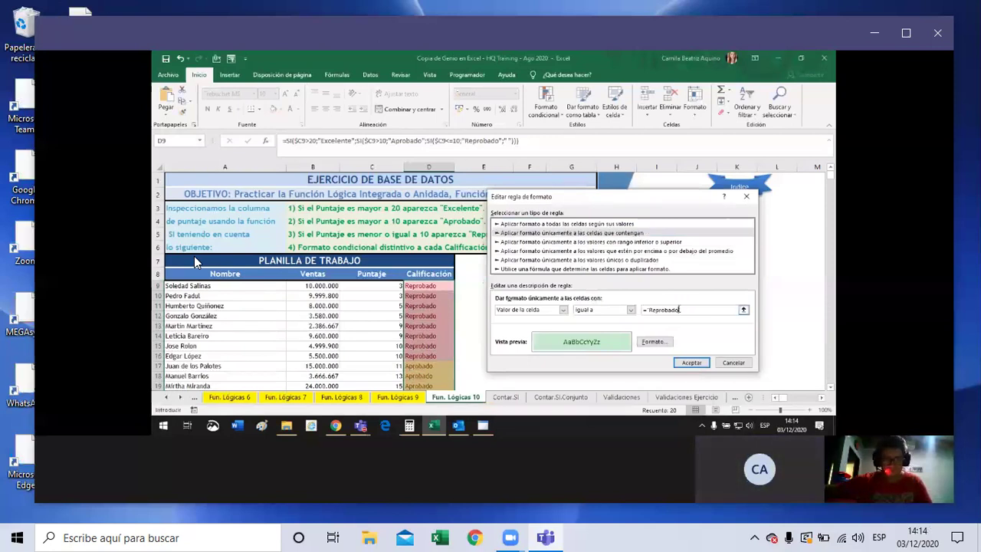
left_click(674, 308)
key("BackSpace")
key("BackSpace")
key("BackSpace")
key("BackSpace")
key("BackSpace")
key("BackSpace")
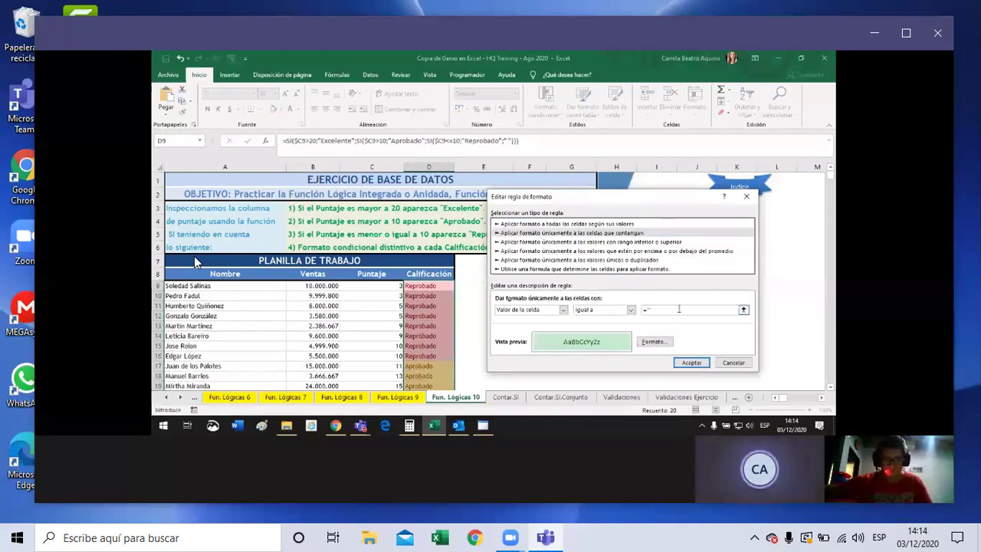
type("Excelente\"")
left_click(692, 362)
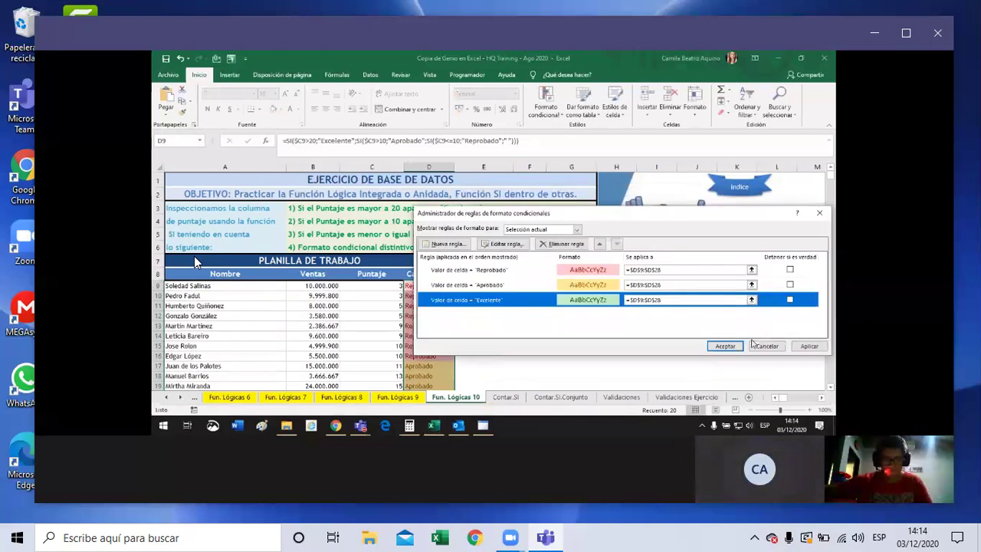
left_click(724, 346)
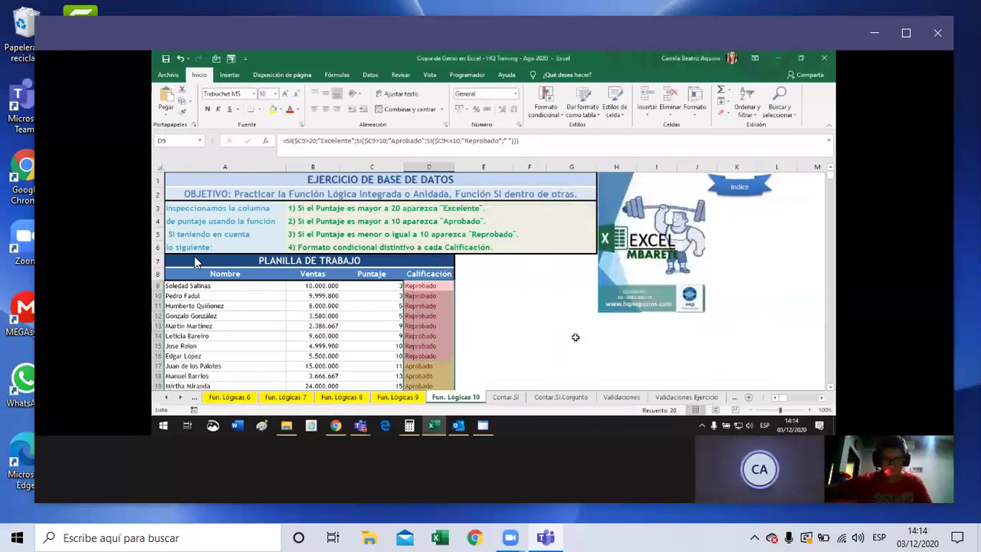
left_click(576, 337)
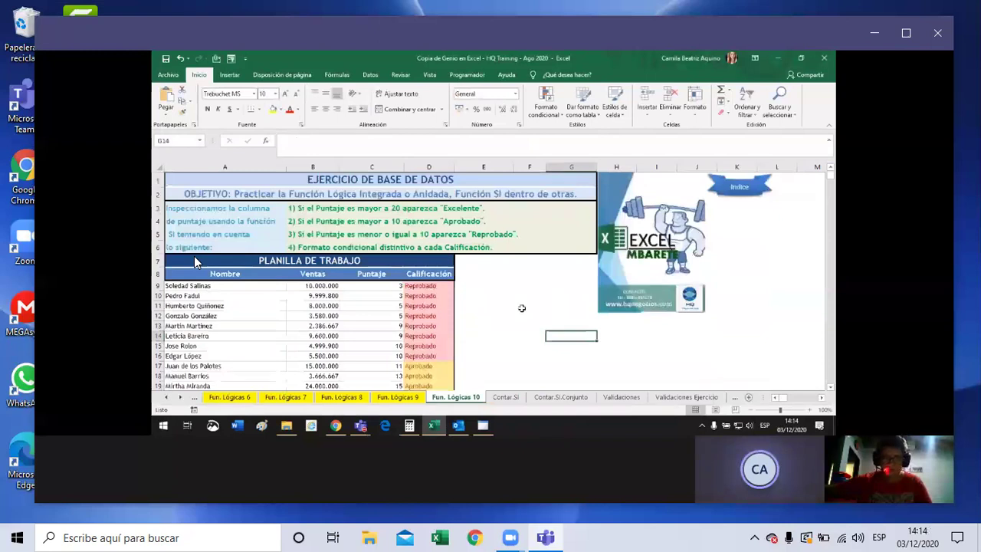
Colour the Fun. Lógicas 10 sheet tab yellow.
scroll(521, 310, "down", 2)
scroll(516, 315, "down", 2)
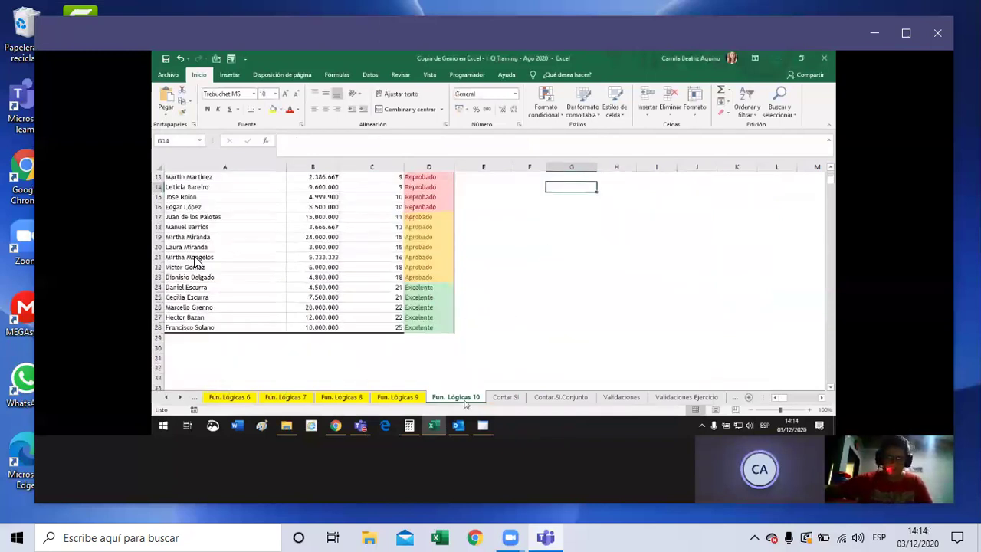
right_click(465, 401)
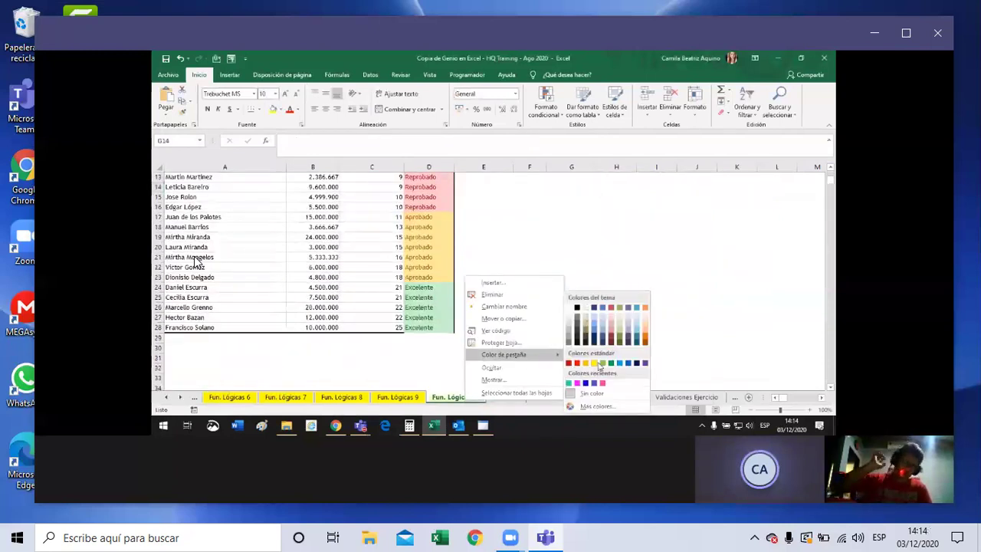
left_click(529, 358)
Switch to the Contar.Si sheet.
left_click(505, 396)
scroll(558, 359, "down", 3)
scroll(558, 359, "up", 3)
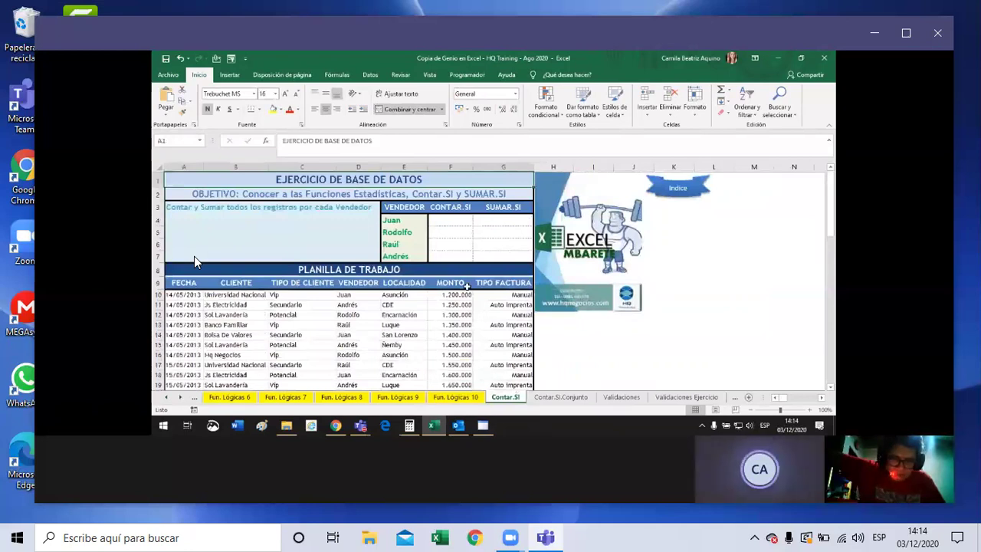
left_click_drag(414, 223, 488, 263)
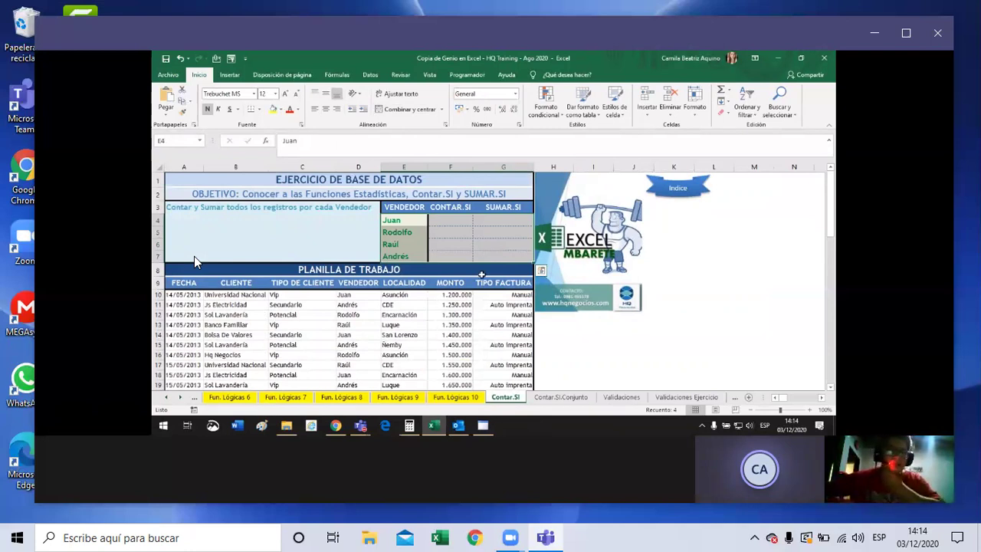
left_click(450, 220)
scroll(381, 299, "down", 7)
scroll(381, 299, "up", 5)
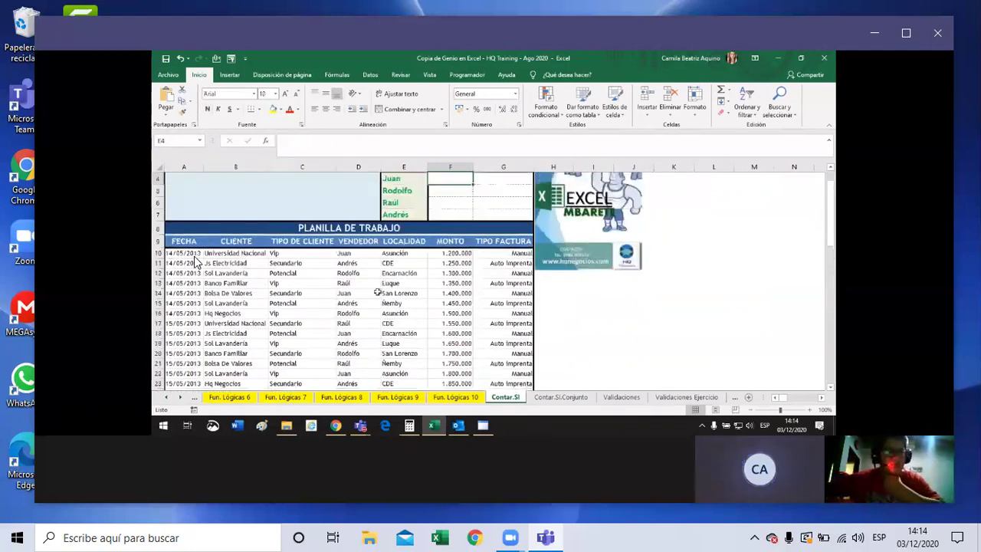
scroll(406, 260, "up", 2)
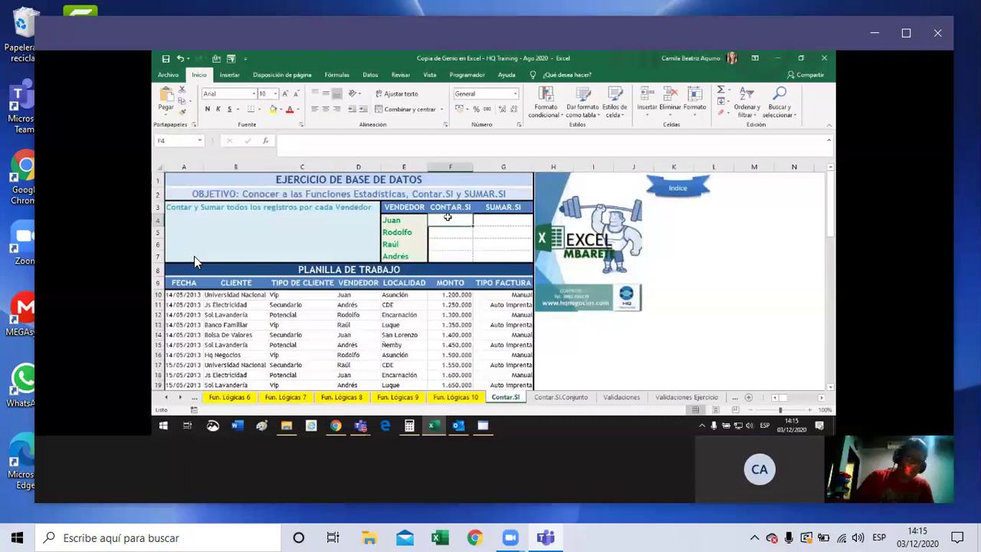
Enter =CONTAR.SI( in F4 with its range starting at vendor cell D10.
type("=contar")
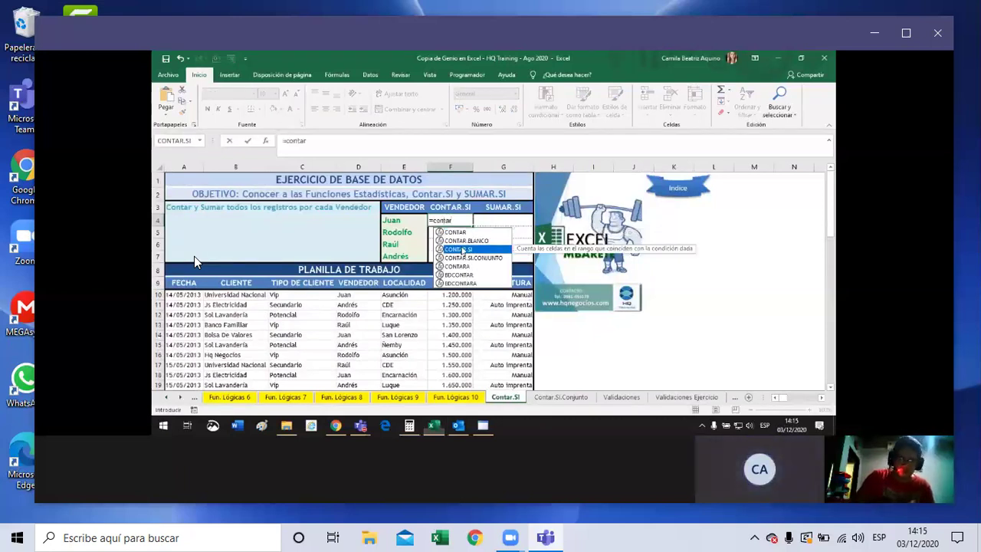
double_click(457, 249)
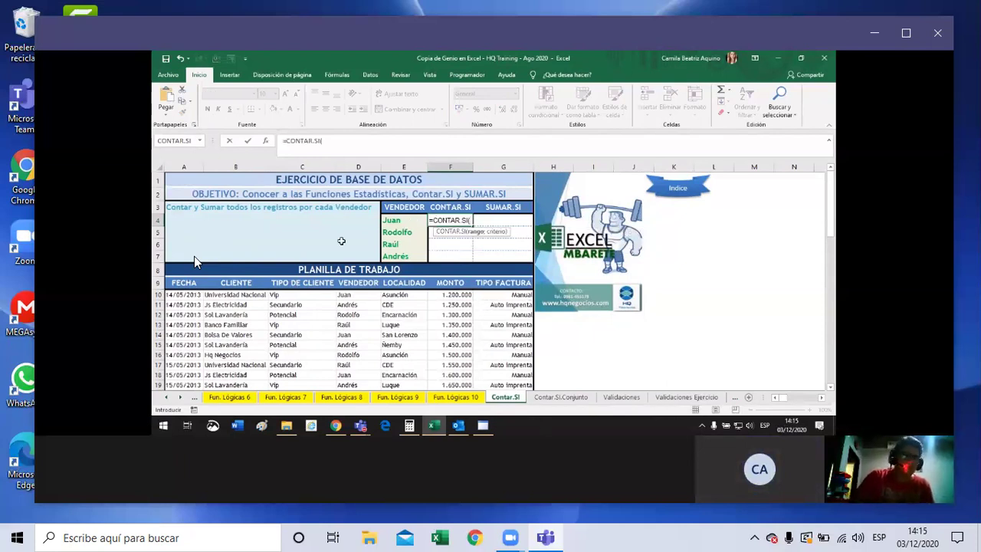
scroll(341, 240, "down", 1)
scroll(383, 292, "down", 1)
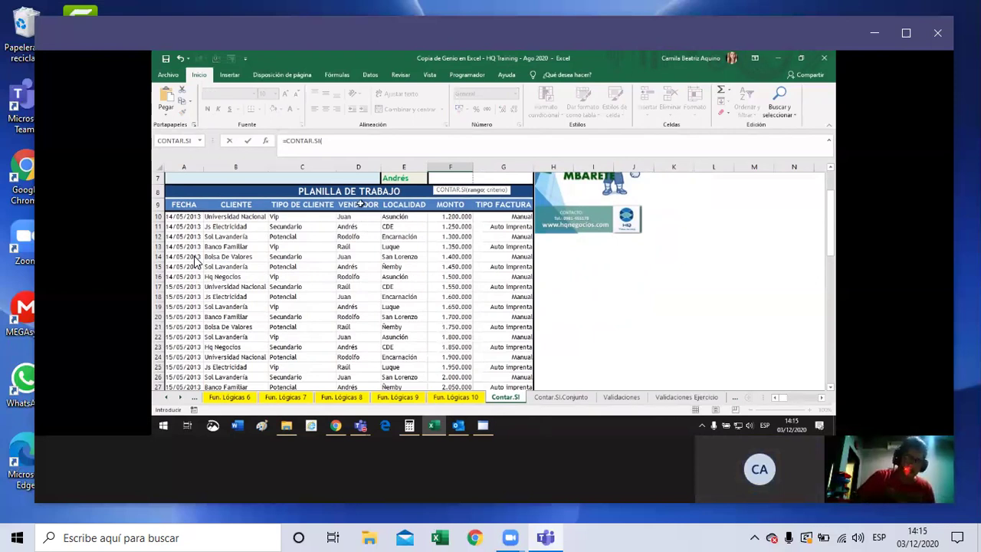
left_click_drag(360, 217, 365, 222)
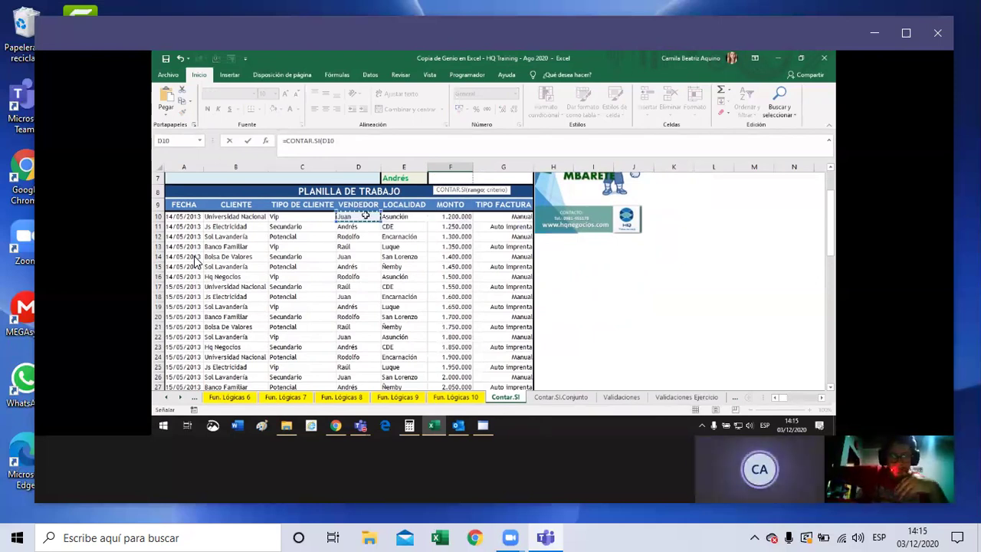
Extend the range to D10:D66, lock it as $D$10:$D$66, and add the semicolon separator.
mouse_move(366, 217)
left_mouse_down()
mouse_move(365, 397)
mouse_move(364, 373)
left_mouse_up()
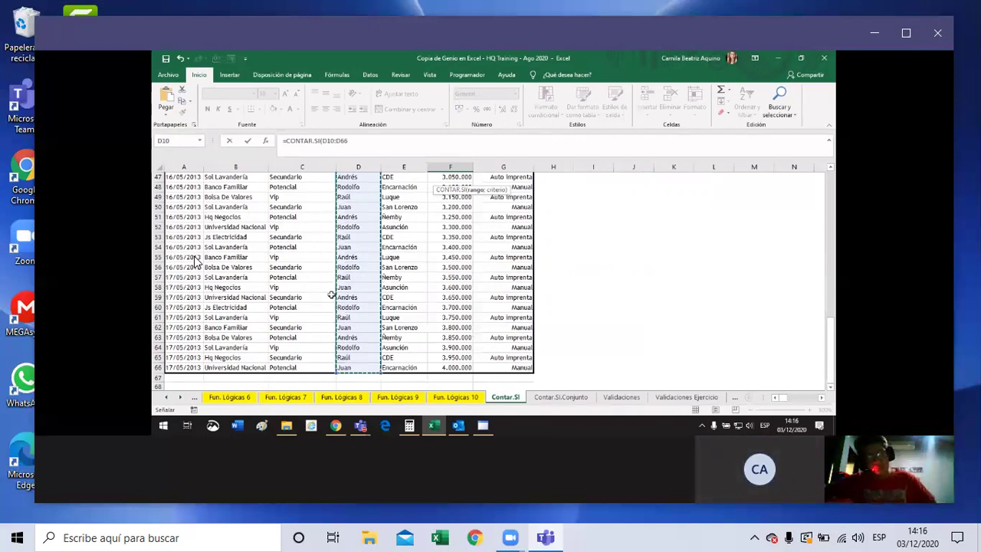
key("F4")
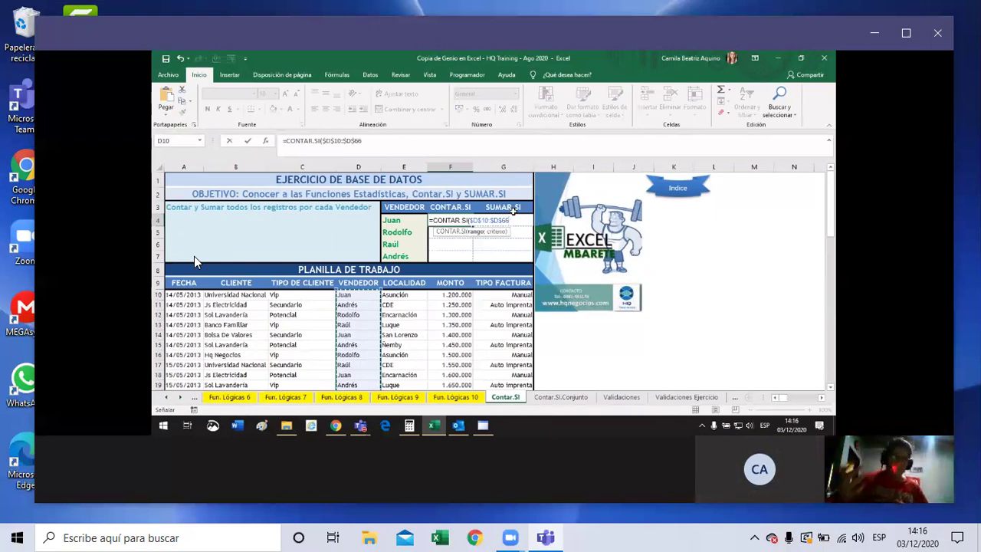
type(";")
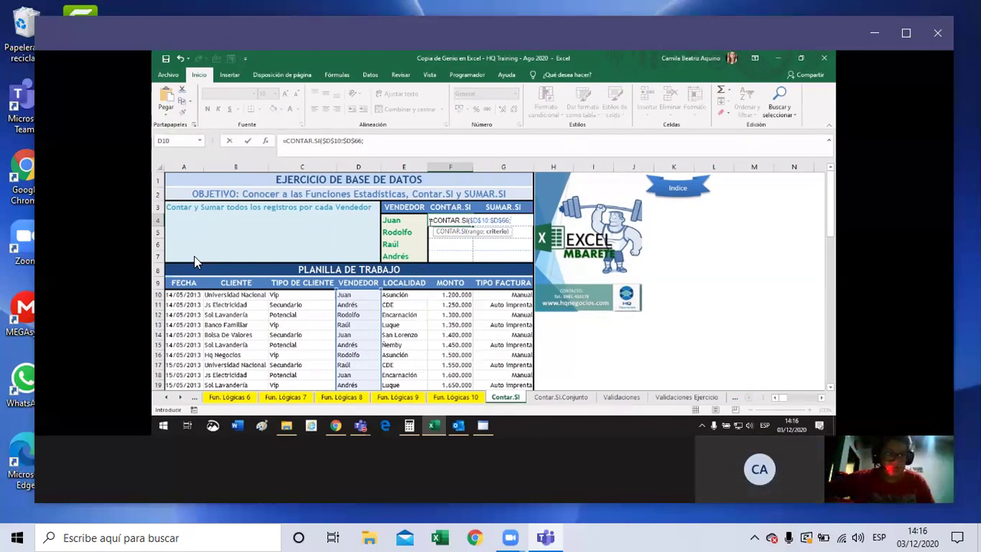
Use E4 as the criterion so the first vendor's count shows 15, then add AutoFilter to the header row.
left_click(407, 220)
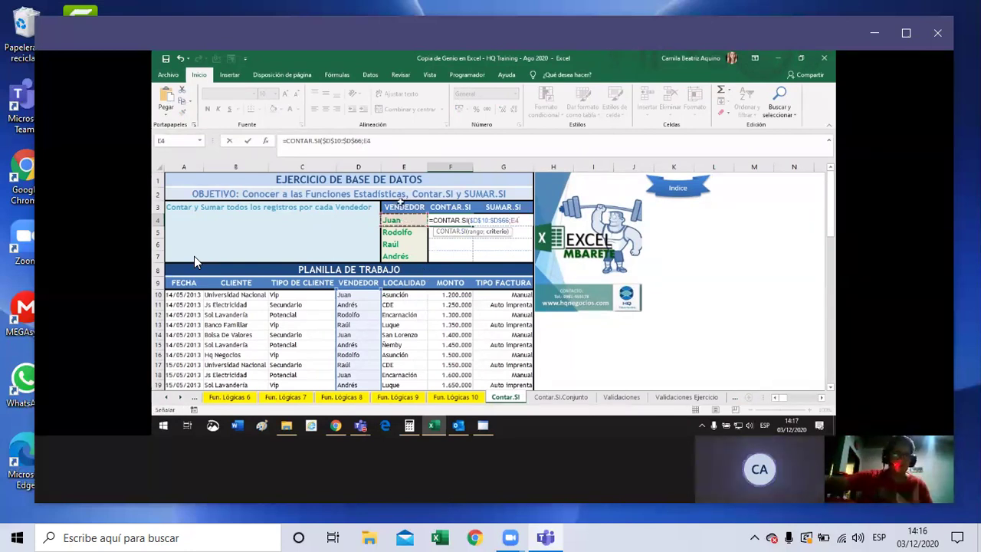
key("Return")
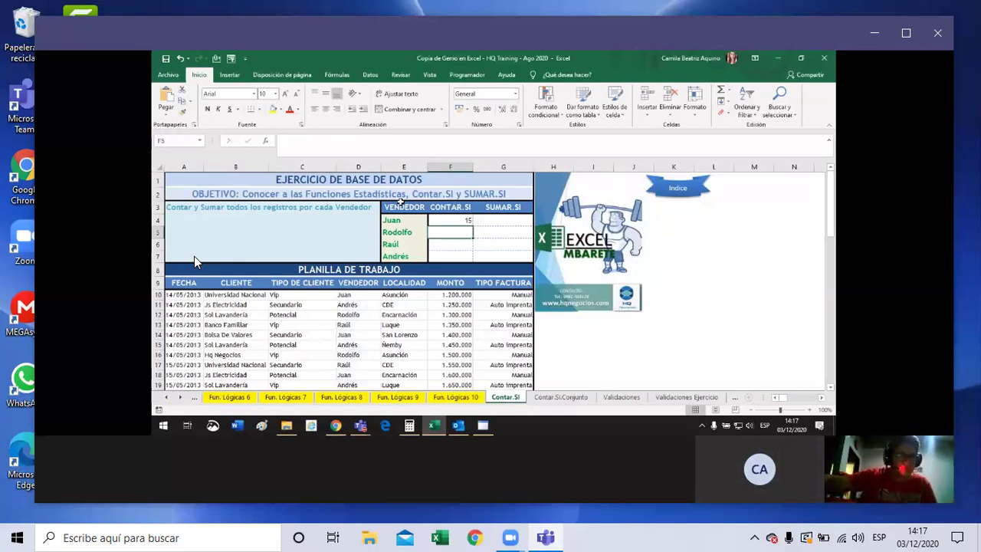
left_click(367, 284)
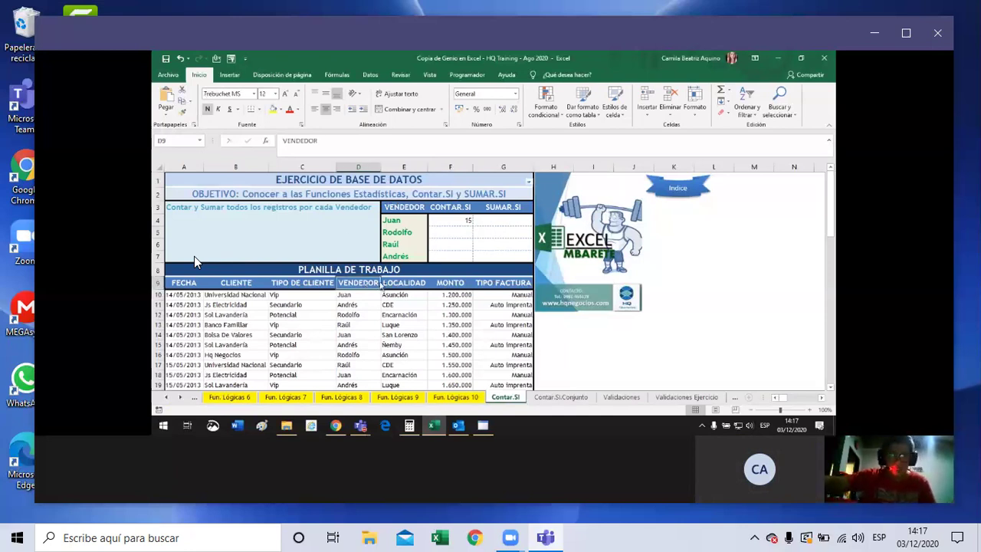
left_click(372, 293)
left_click_drag(191, 283, 536, 284)
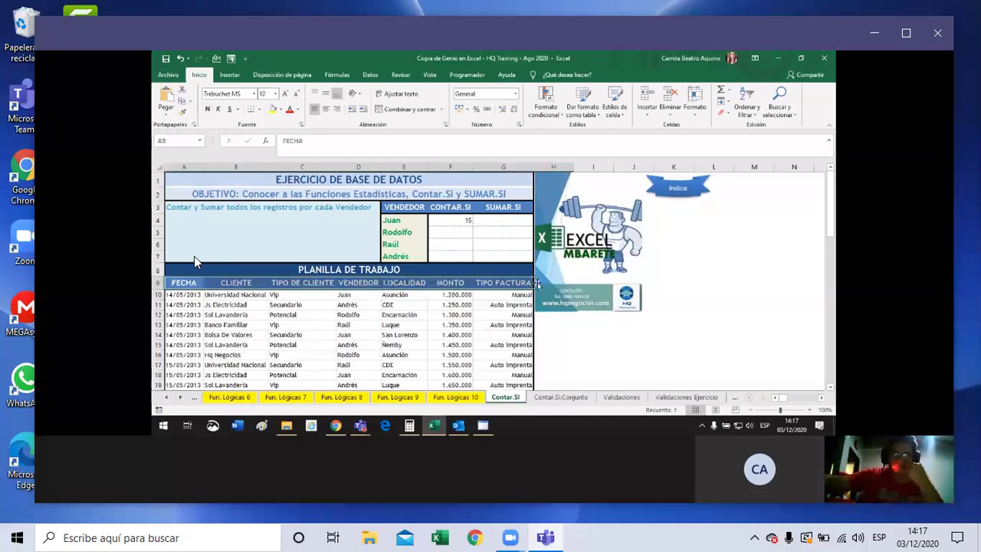
key("ctrl+shift+l")
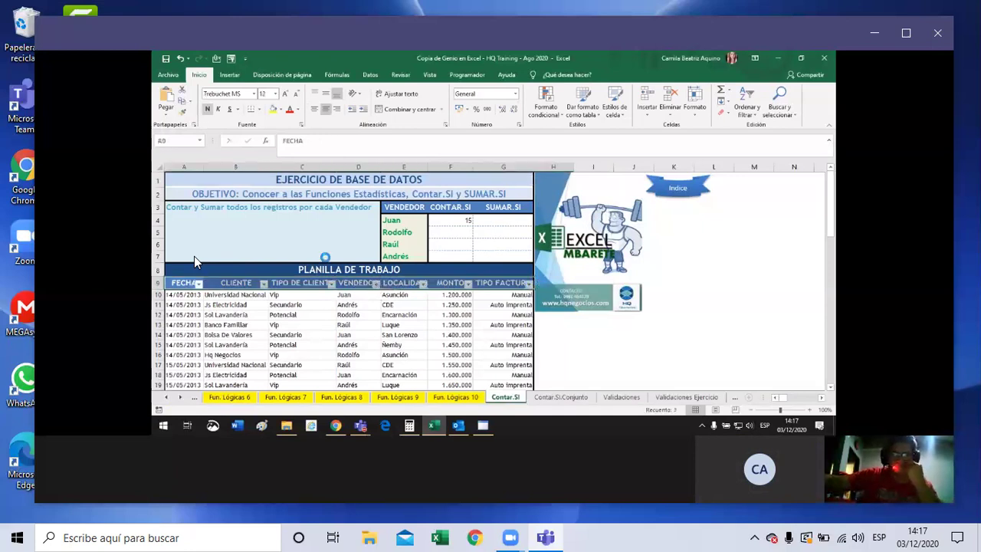
left_click(375, 283)
key("space")
key("Down")
key("Down")
key("space")
key("Return")
left_click(368, 295)
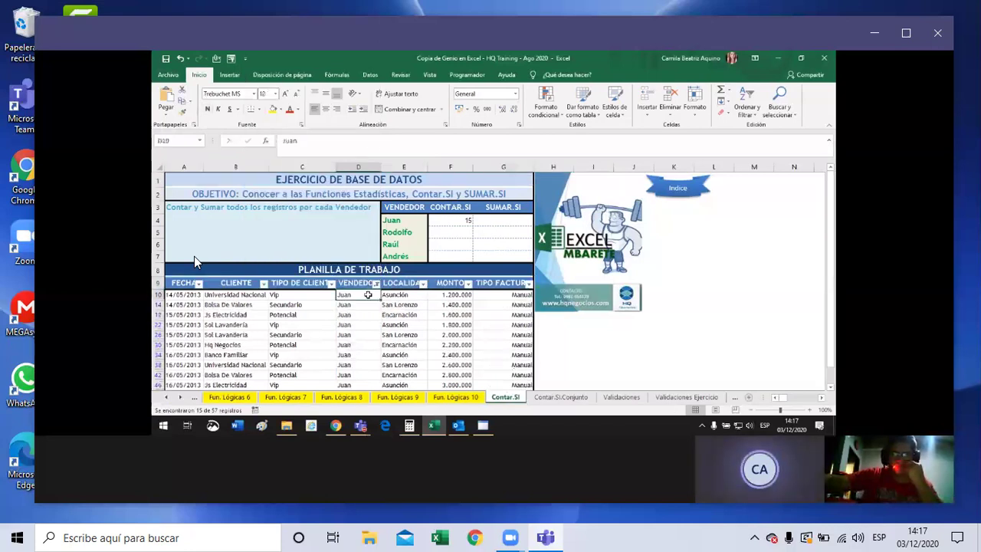
key("ctrl+shift+Down")
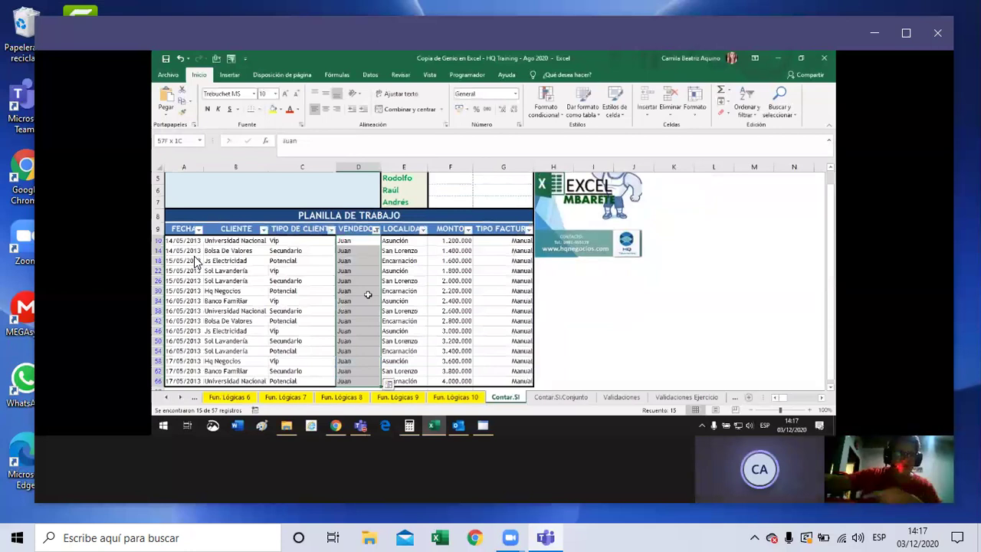
left_click(388, 382)
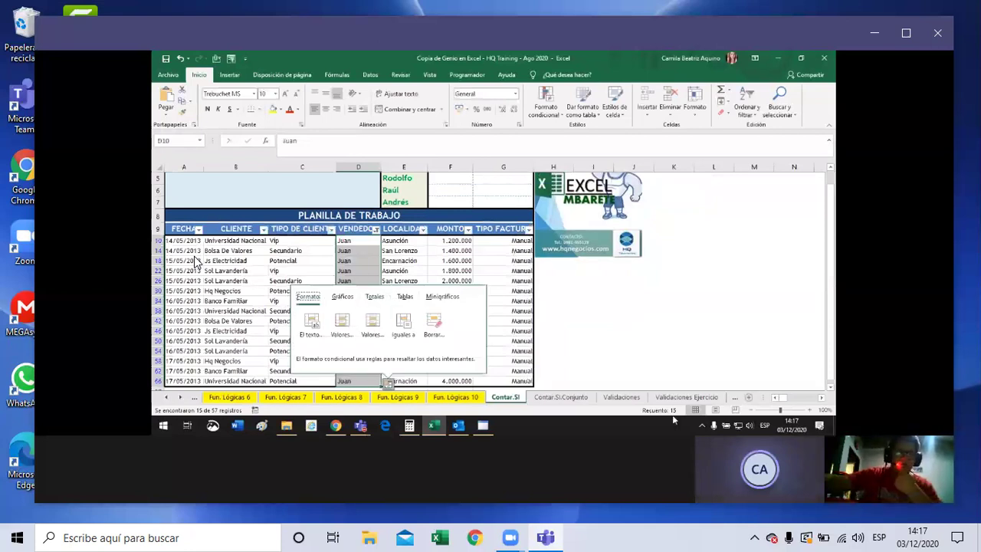
left_click(375, 229)
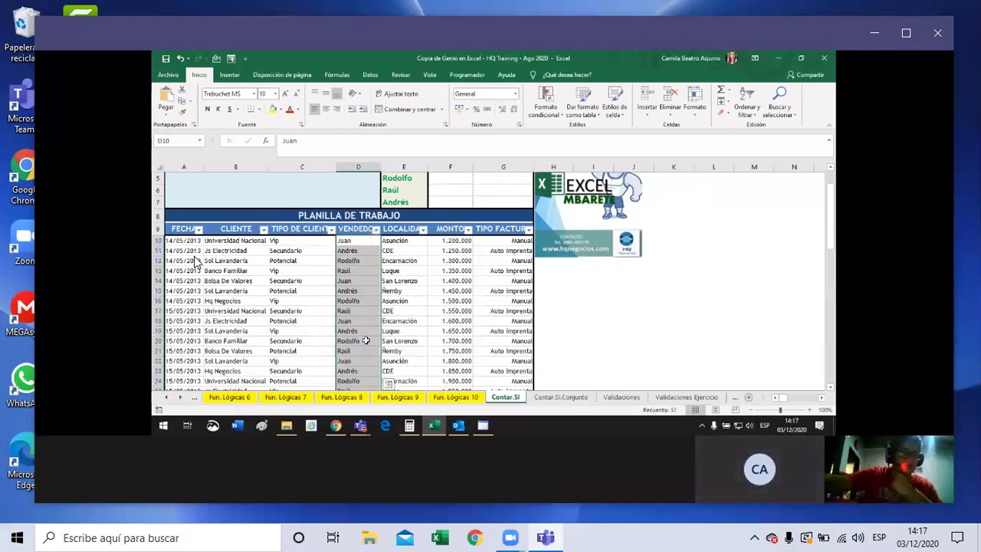
Copy the first vendor's CONTAR.SI formula down to the other vendors and check the copied ranges.
left_click_drag(472, 224, 468, 258)
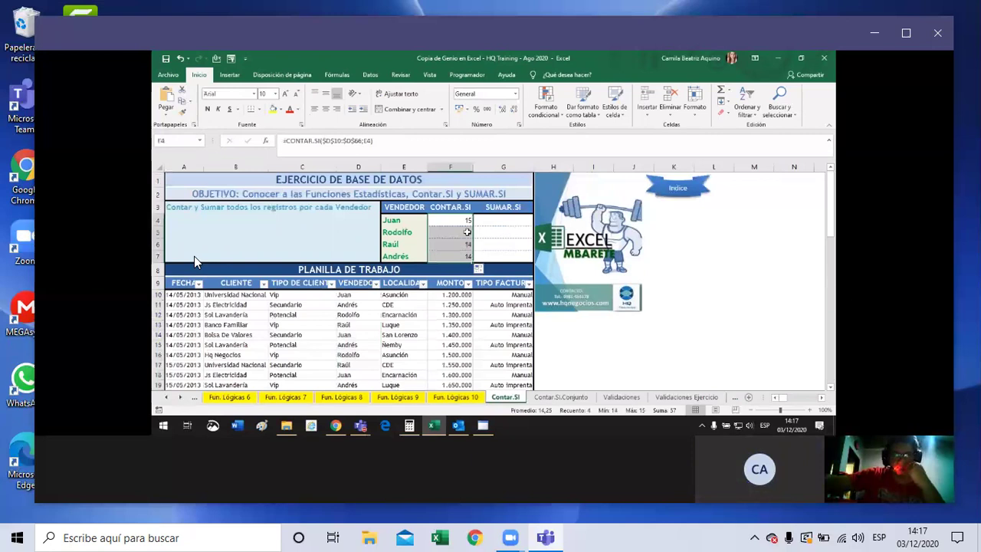
left_click(466, 231)
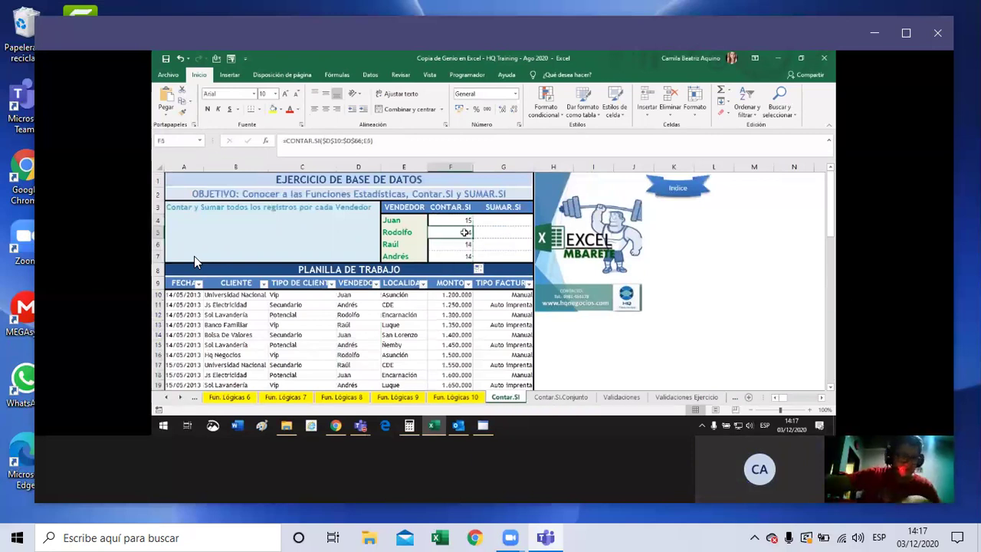
double_click(465, 232)
double_click(465, 242)
double_click(465, 243)
double_click(465, 255)
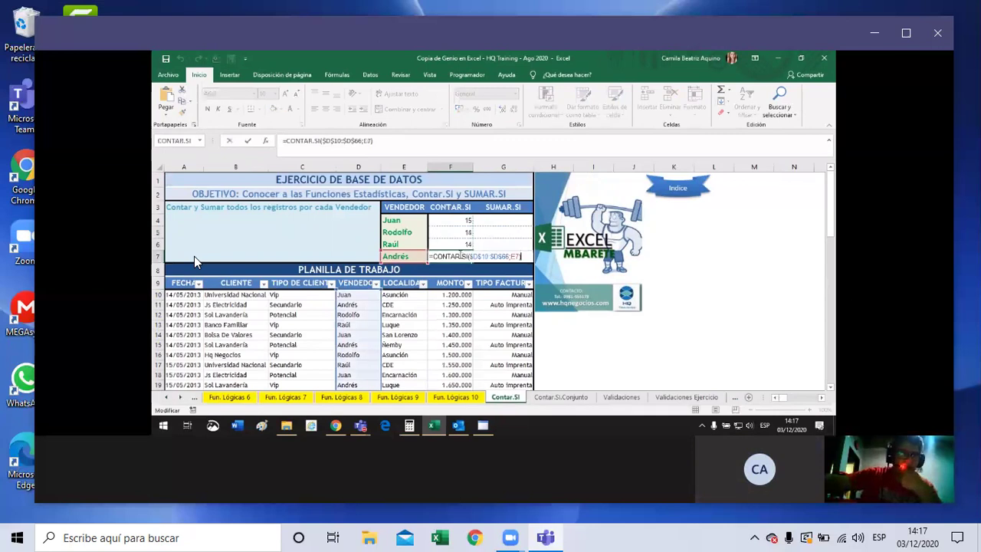
Filter the VENDEDOR column to show only the vendor listed in E7.
left_click(375, 283)
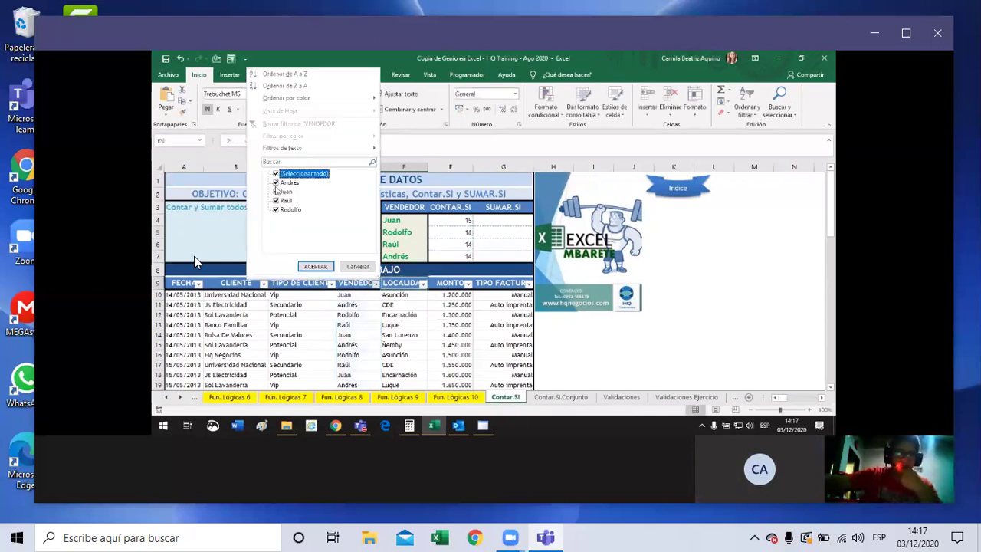
left_click(276, 174)
left_click(276, 182)
left_click(315, 266)
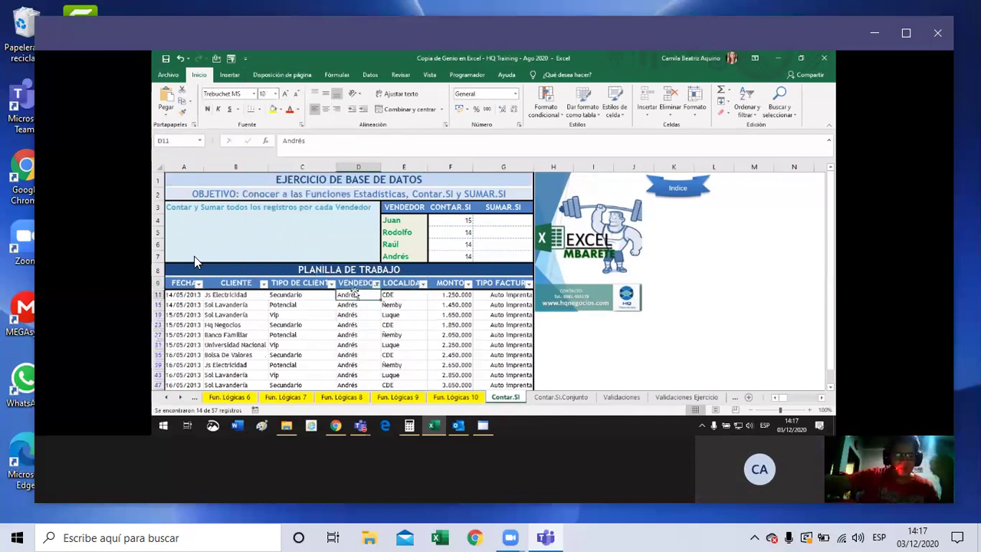
key("ctrl+shift+Down")
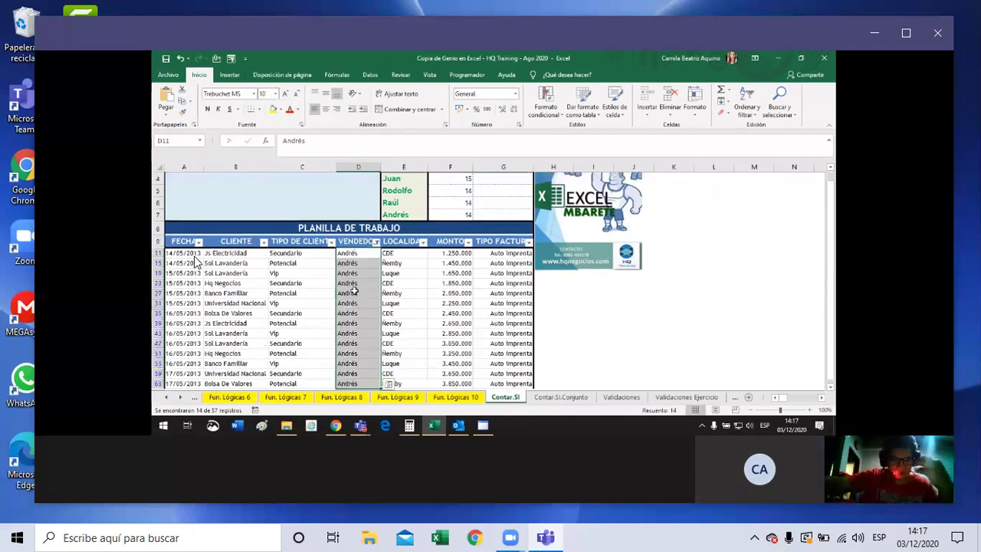
Change the VENDEDOR filter to show only the vendor listed in E5.
left_click(376, 241)
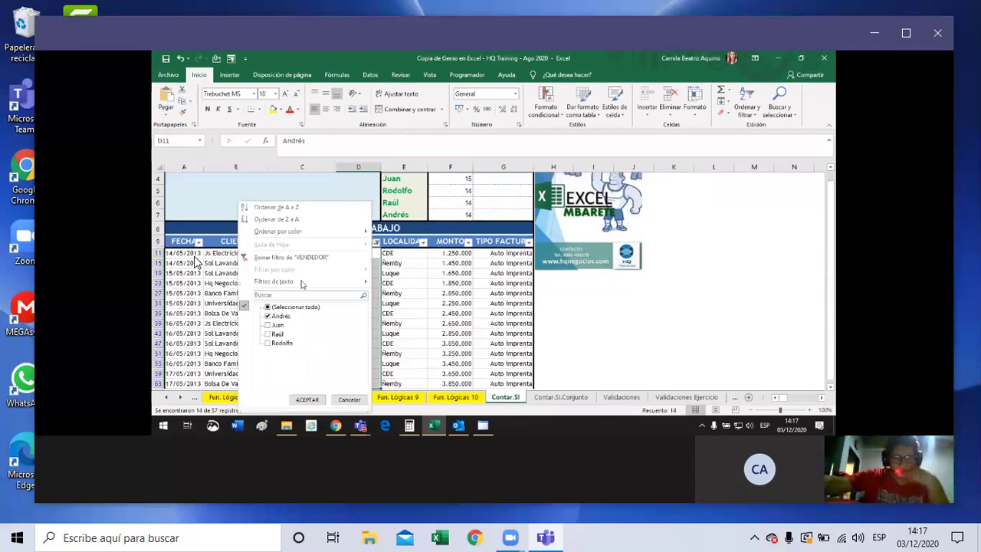
left_click(276, 316)
left_click(278, 342)
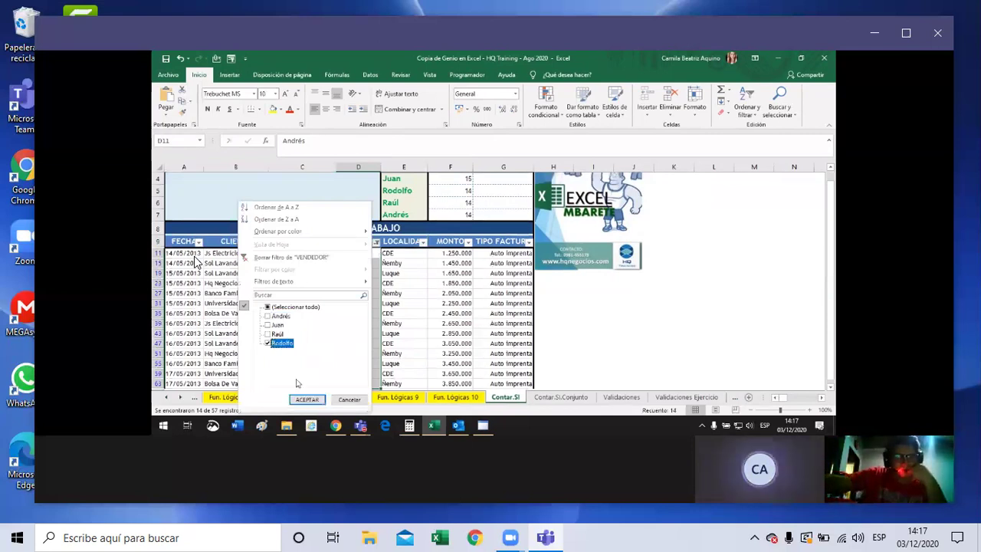
left_click(306, 399)
left_click_drag(356, 253, 345, 345)
scroll(346, 344, "down", 2)
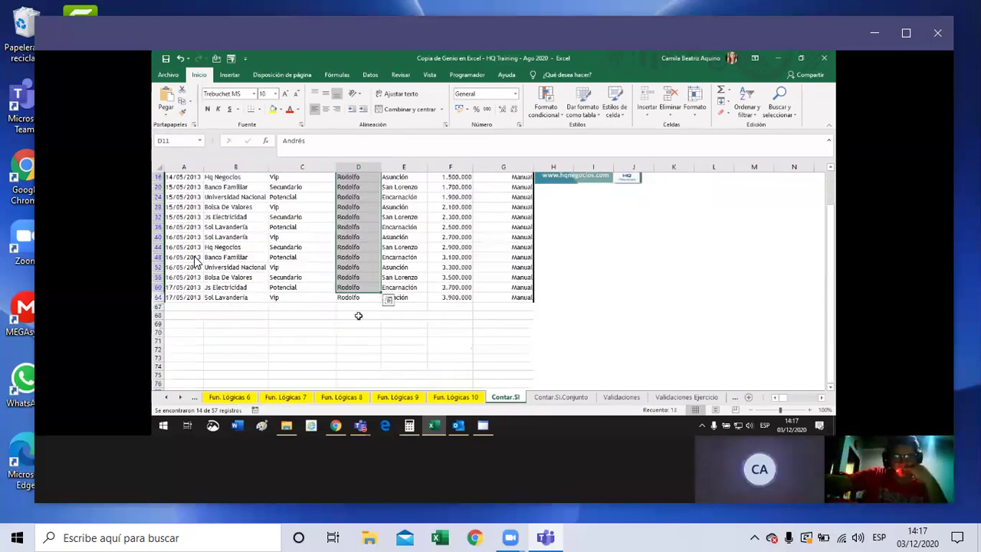
left_click(358, 298)
Scroll the sheet back up toward the vendor results area.
scroll(387, 295, "up", 5)
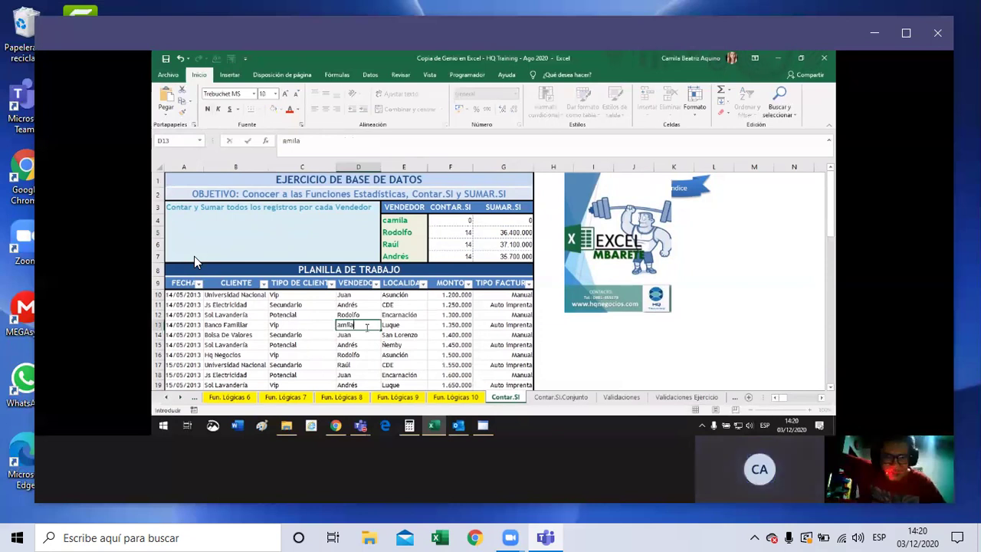
Change the vendor in D13 to CAMILA, in capitals.
key("Return")
key("Up")
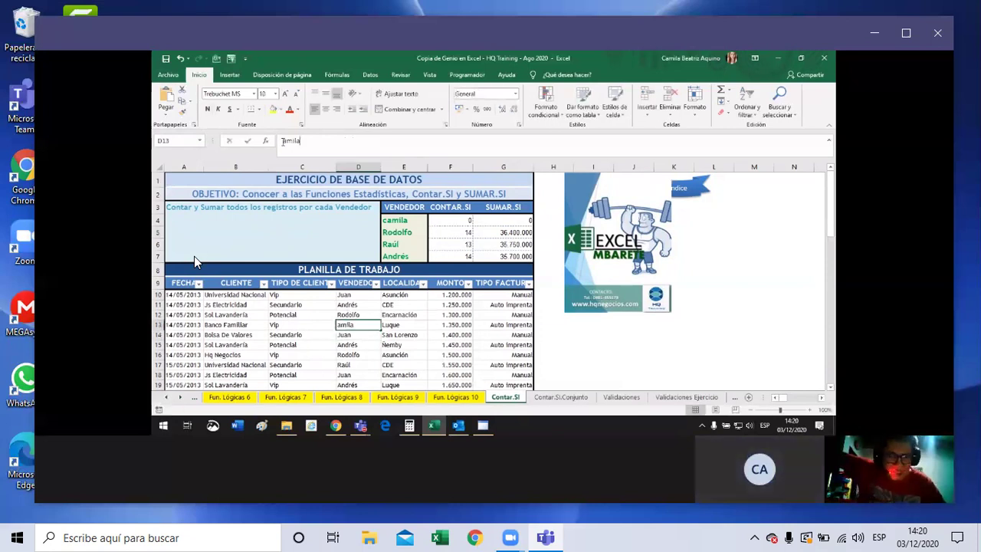
key("F2")
type("c")
key("Return")
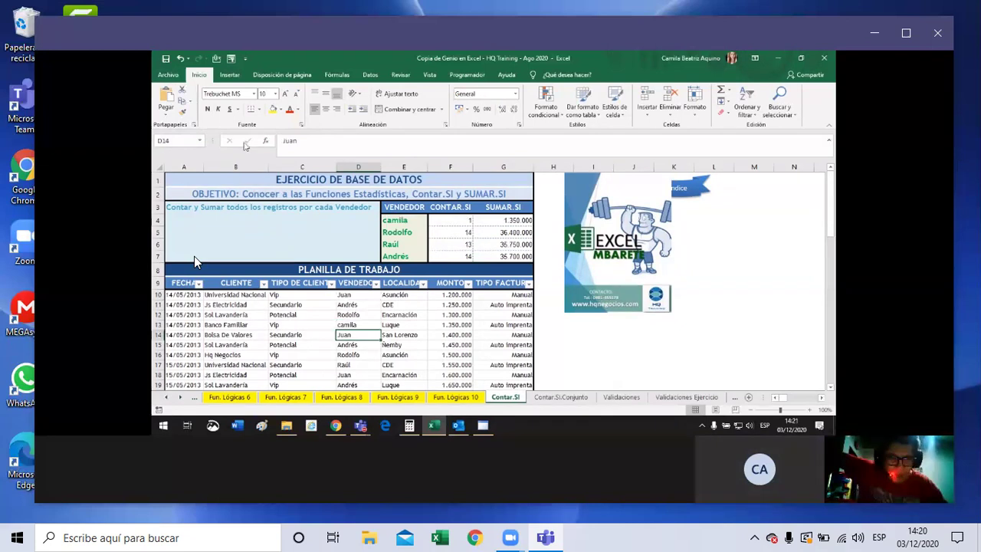
left_click(359, 326)
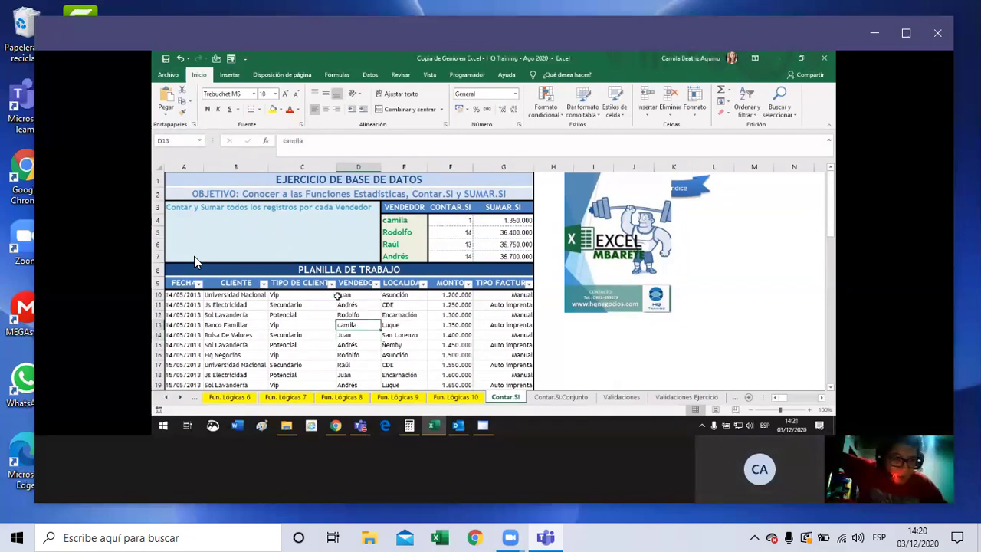
type("CAMILA")
key("Return")
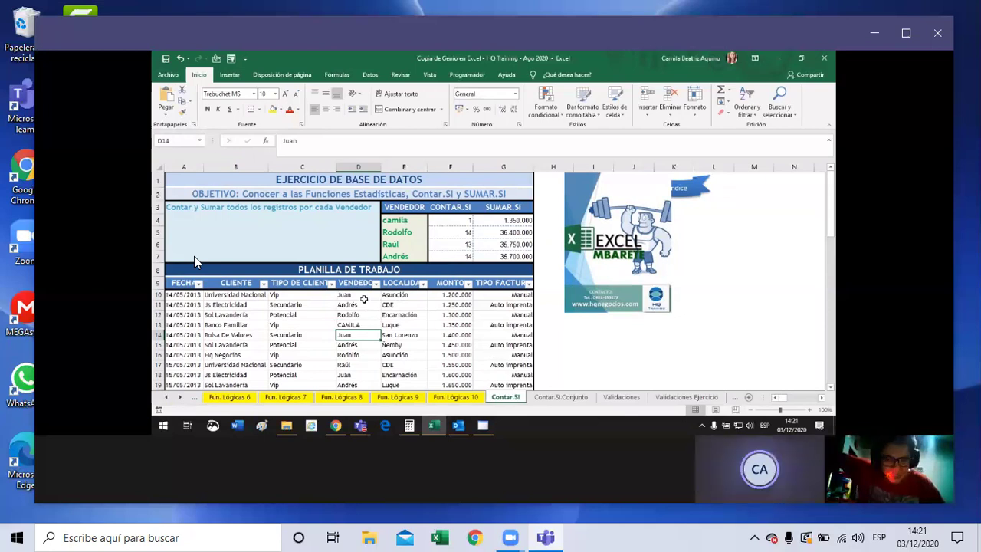
Retype D11 as 'Andres' without the accent, then undo to restore the accented name.
left_click(365, 304)
type("Ad")
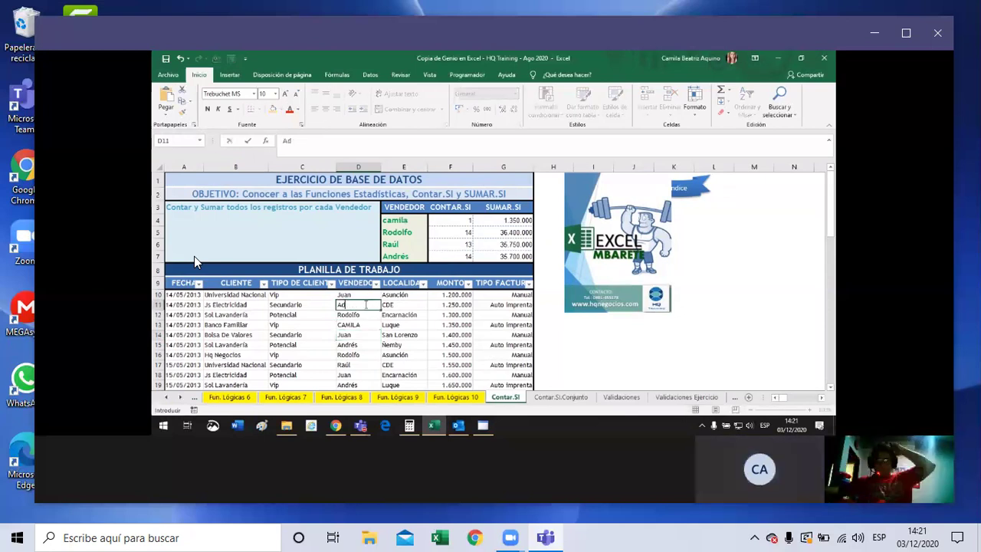
type("res")
key("BackSpace")
key("BackSpace")
key("BackSpace")
type("n")
key("BackSpace")
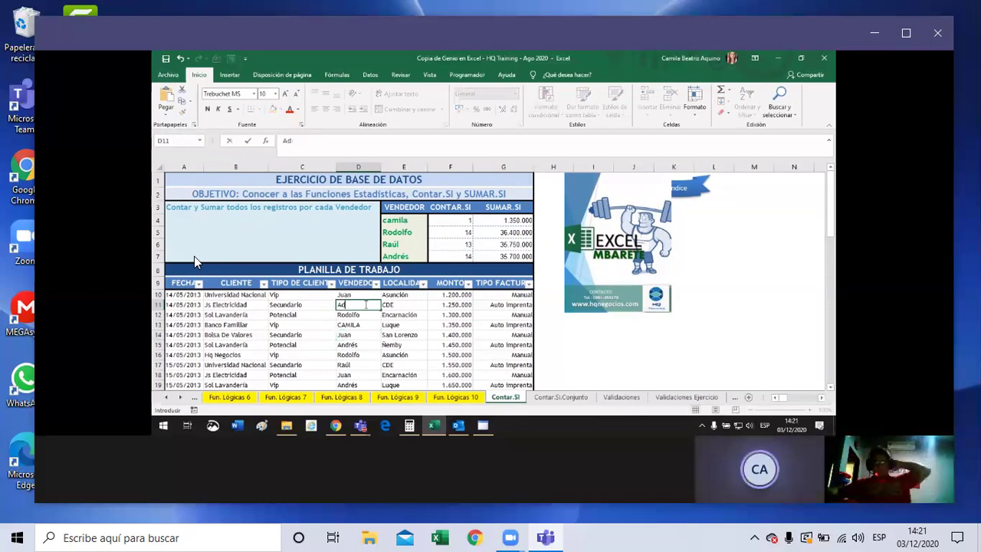
key("BackSpace")
type("ndres")
key("Return")
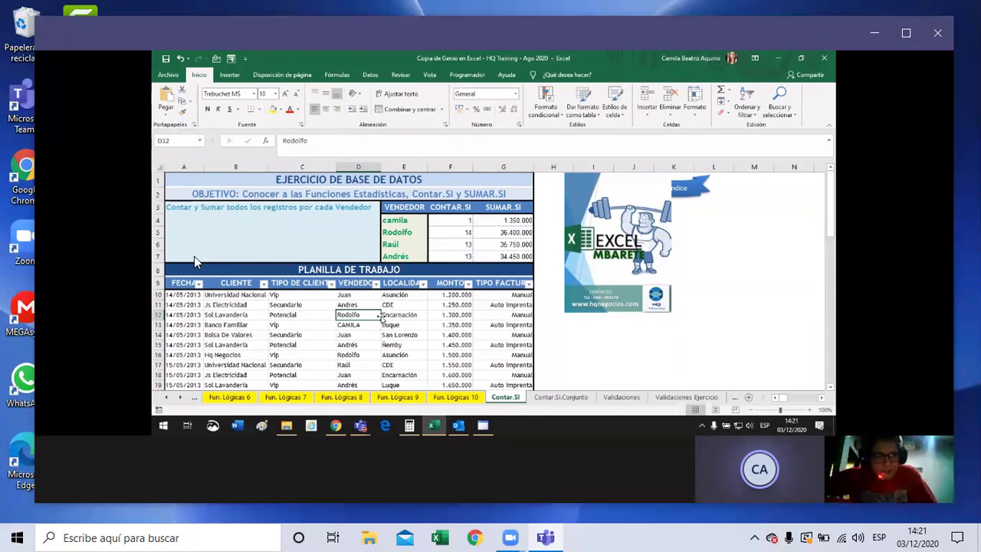
key("ctrl+z")
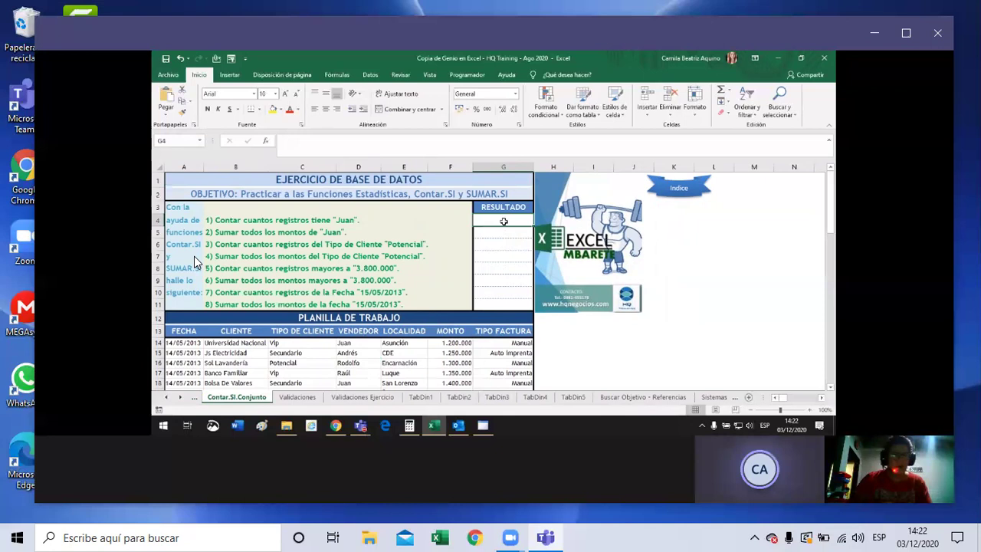
Enter =CONTAR.SI($D$14:$D$70;"Juan") in G4, counting 15 records for Juan.
type("=")
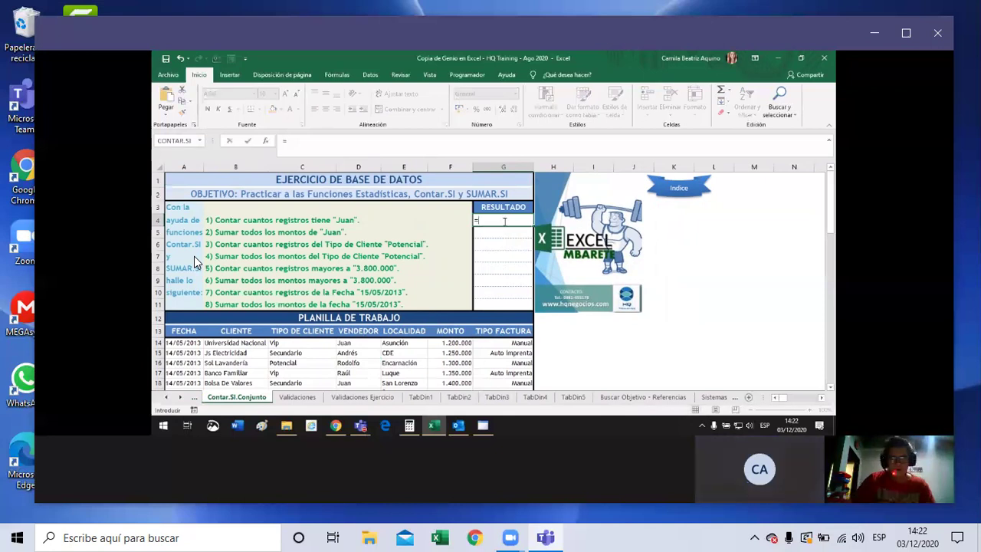
type("contar")
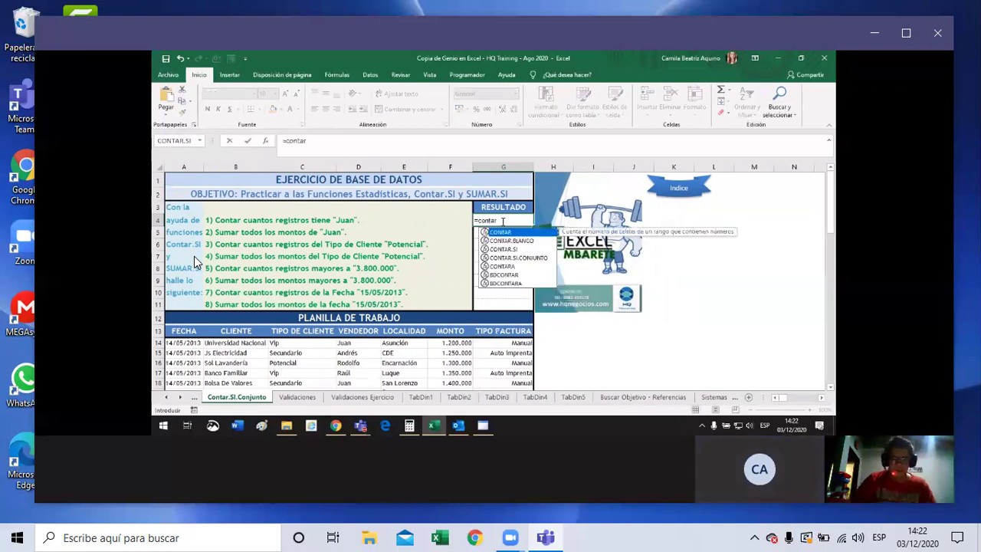
left_click(509, 249)
double_click(512, 251)
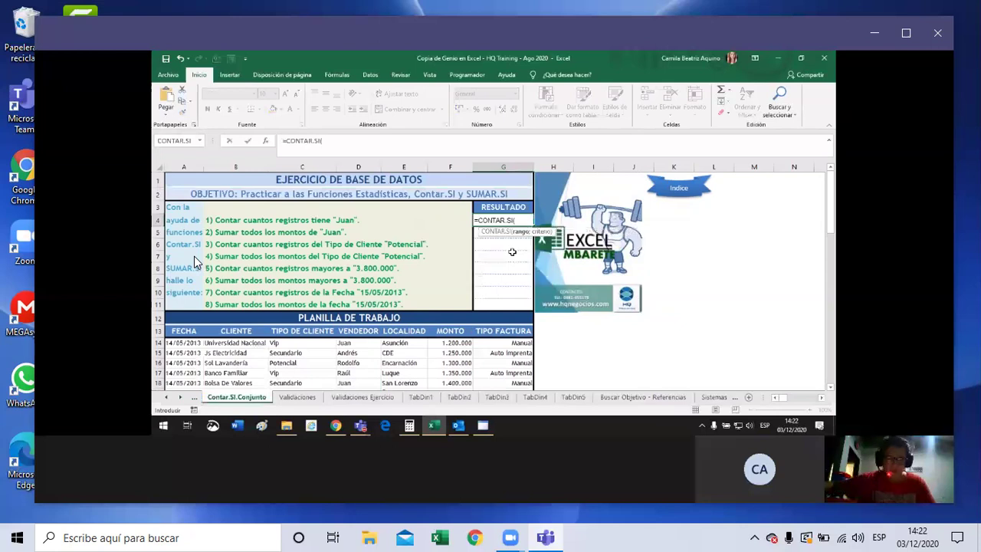
mouse_move(361, 342)
left_mouse_down()
mouse_move(358, 386)
mouse_move(354, 367)
left_mouse_up()
key("F5")
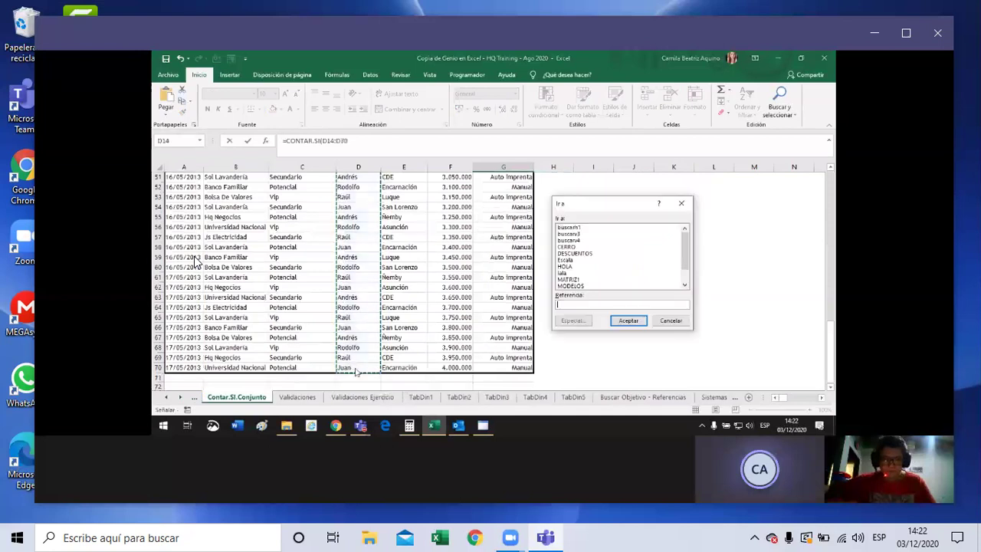
left_click(679, 206)
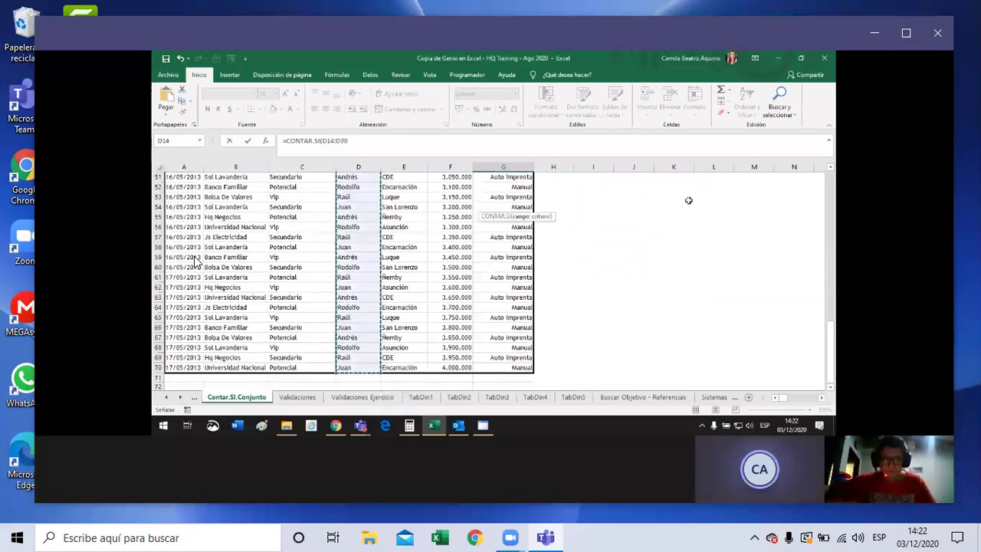
key("F4")
type("$D$70;")
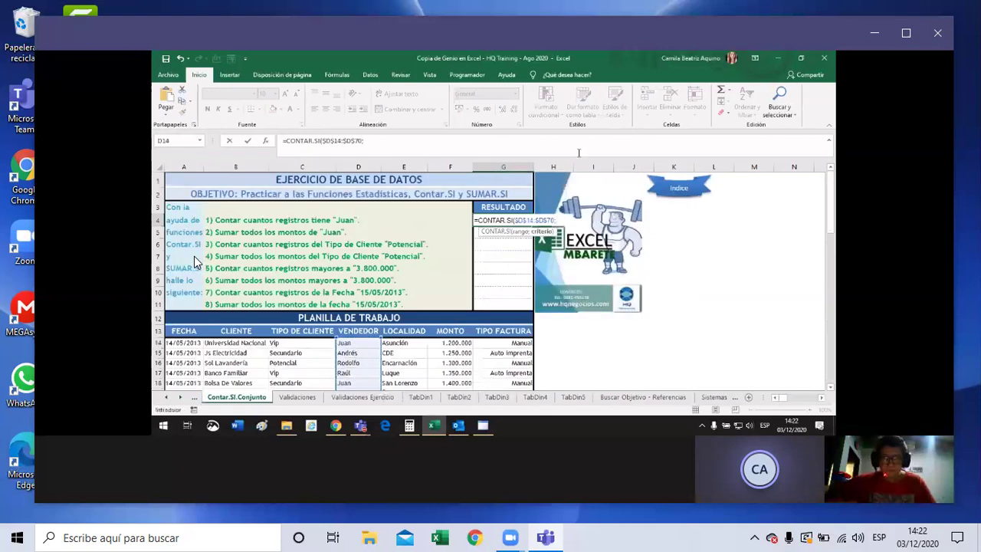
type("\"jua")
key("BackSpace")
key("BackSpace")
key("BackSpace")
type("Juan\"")
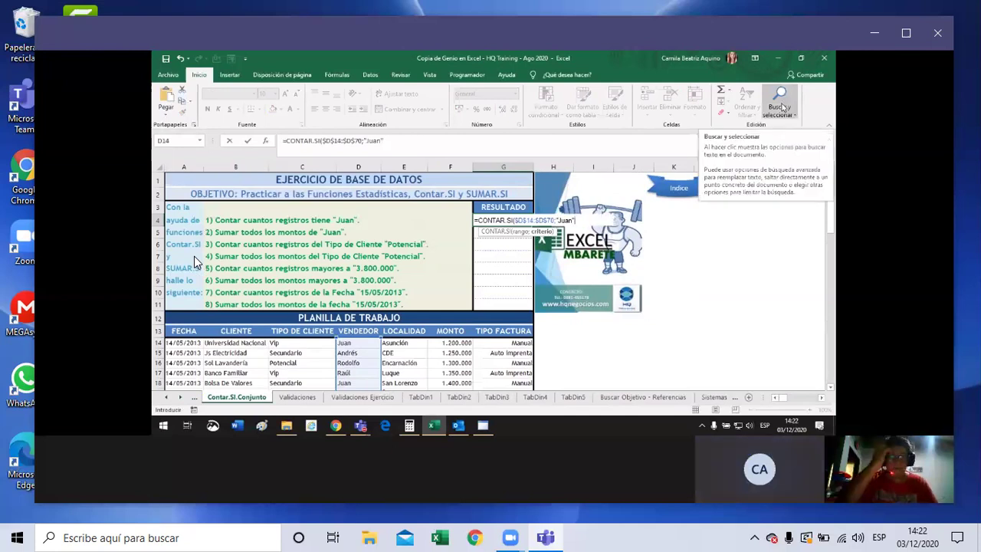
key("Return")
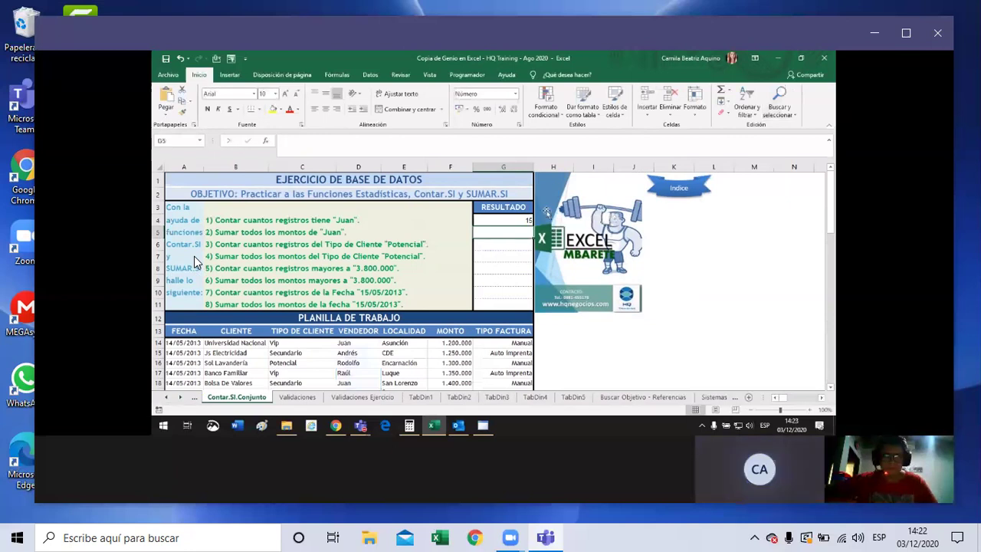
Enter a SUMAR.SI in G5 with criteria range $D$14:$D$70 and criterion D14 (Juan).
type("suma")
key("BackSpace")
key("BackSpace")
key("BackSpace")
type("=sumar")
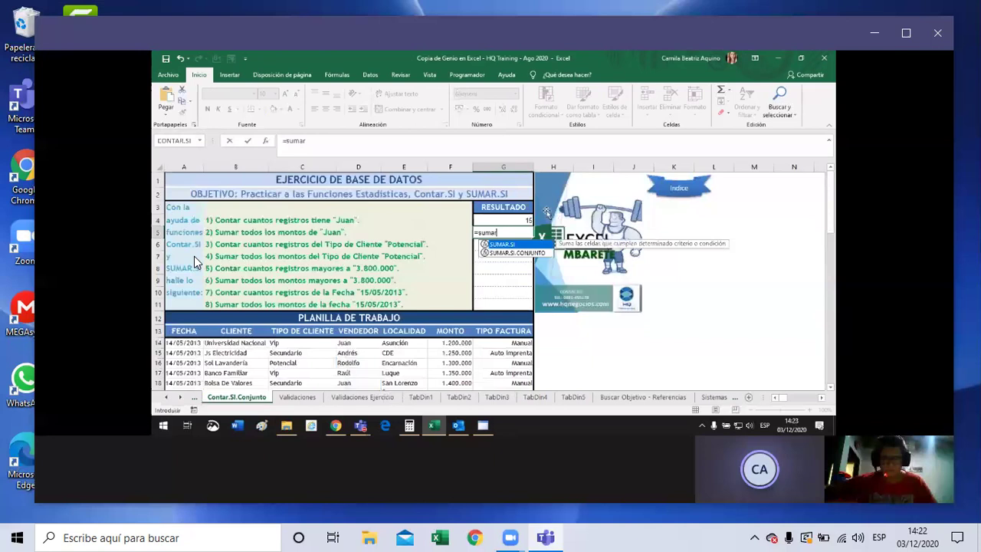
double_click(513, 245)
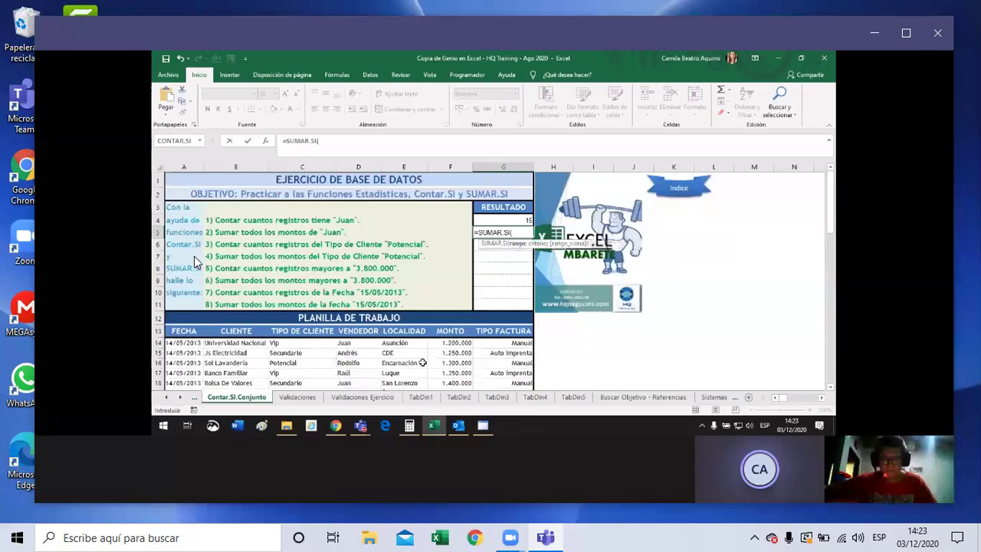
mouse_move(358, 343)
left_mouse_down()
mouse_move(372, 354)
mouse_move(365, 397)
mouse_move(365, 370)
left_mouse_up()
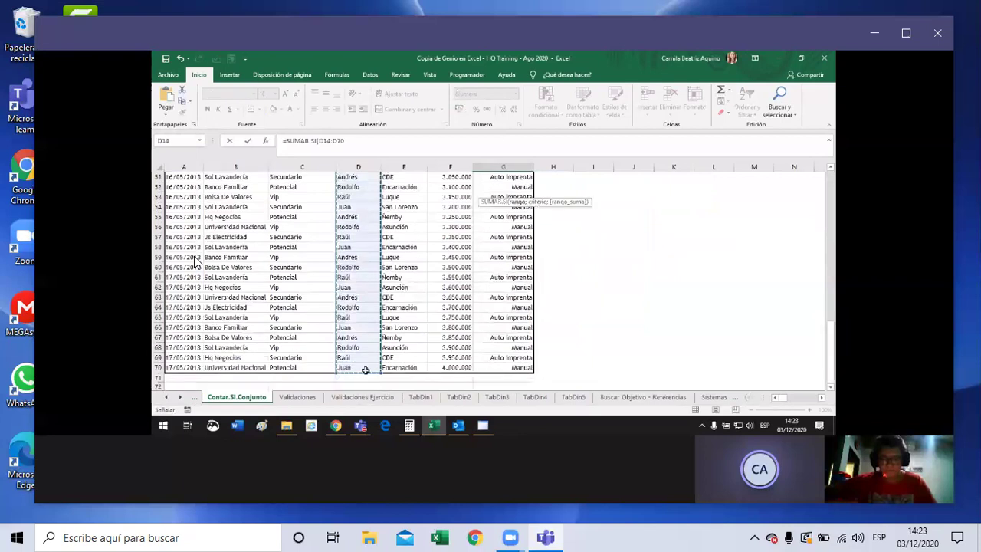
key("F4")
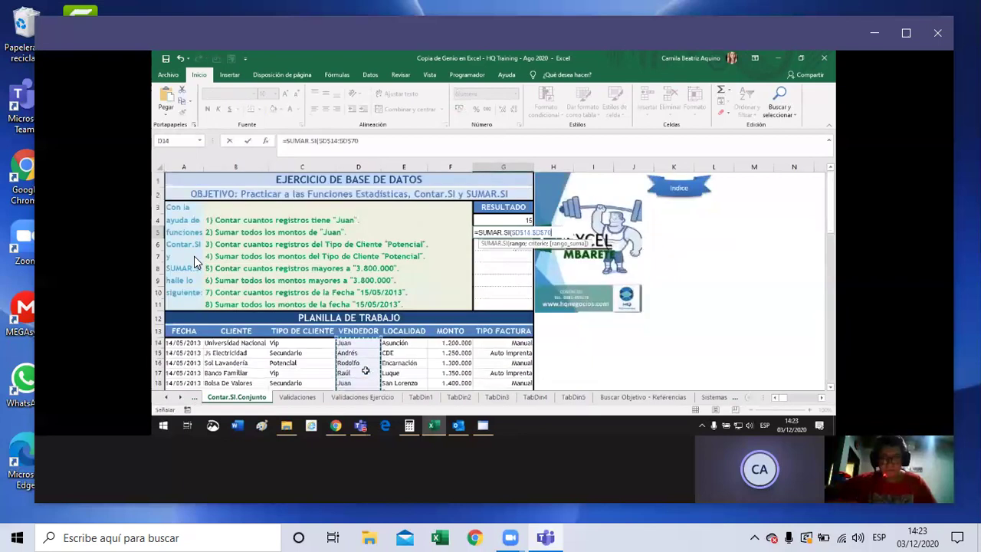
type(";")
left_click(364, 342)
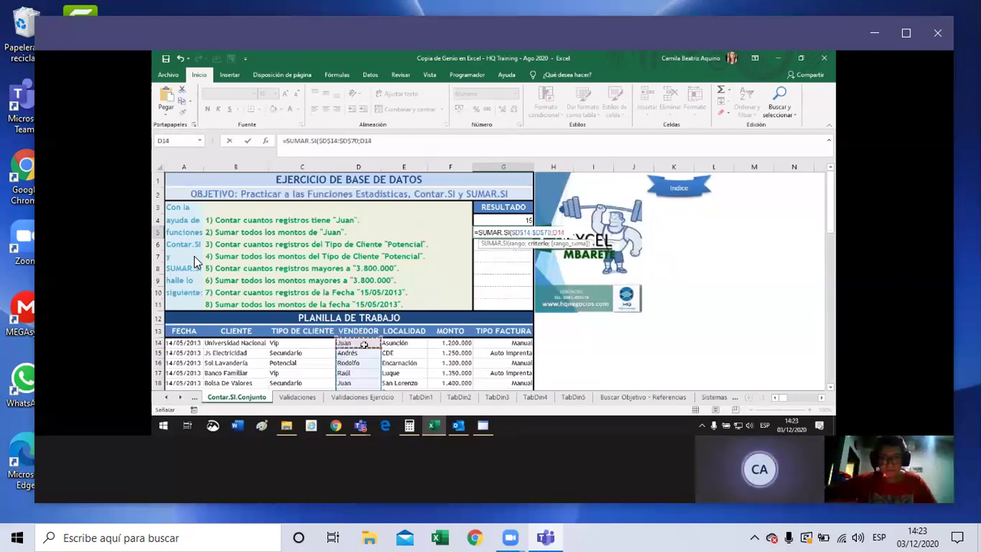
type(")")
key("Return")
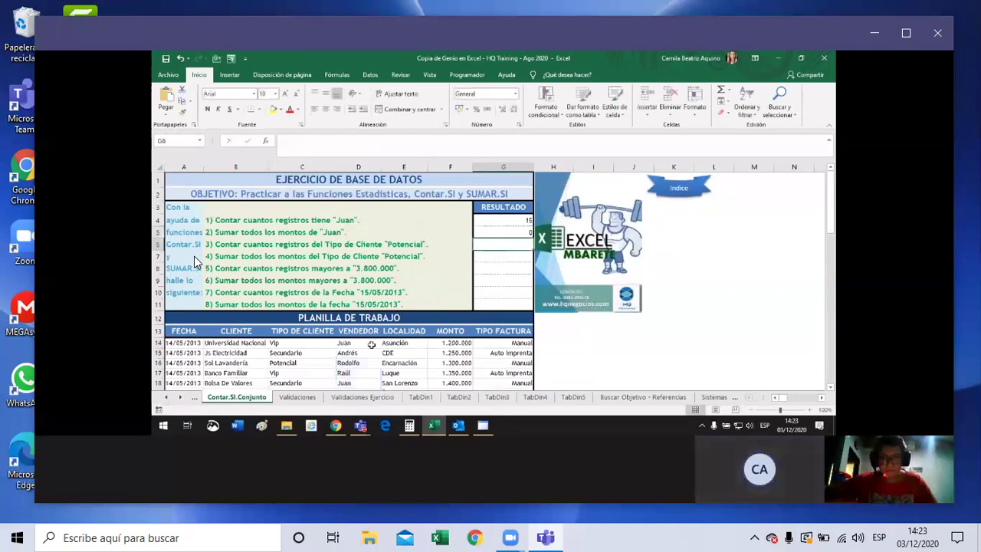
Add F14:F70 as the sum range in G5, totalling 39.000.000 for Juan.
left_click(508, 233)
scroll(508, 233, "down", 1)
scroll(508, 233, "down", 7)
scroll(515, 222, "up", 8)
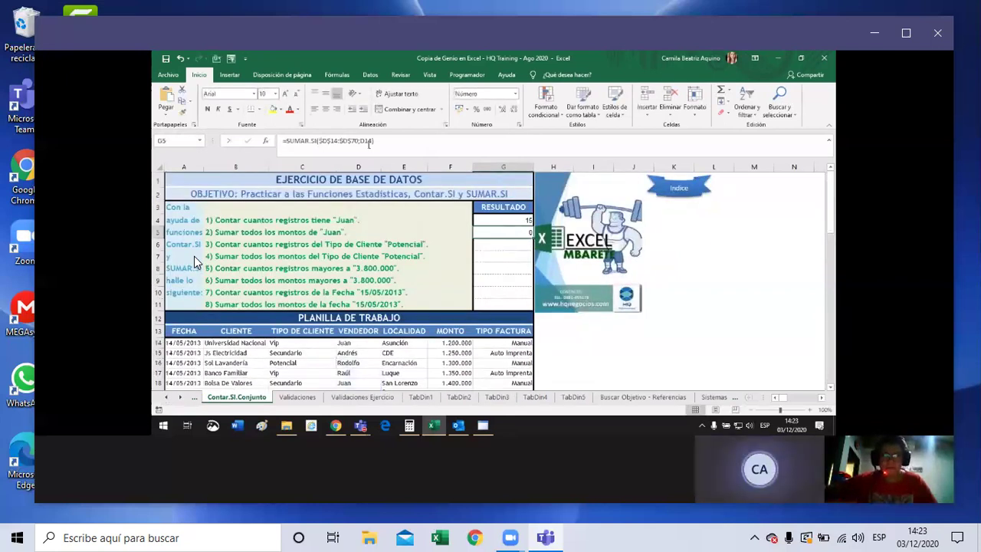
double_click(515, 232)
type(";")
mouse_move(450, 342)
left_mouse_down()
mouse_move(450, 383)
mouse_move(465, 368)
left_mouse_up()
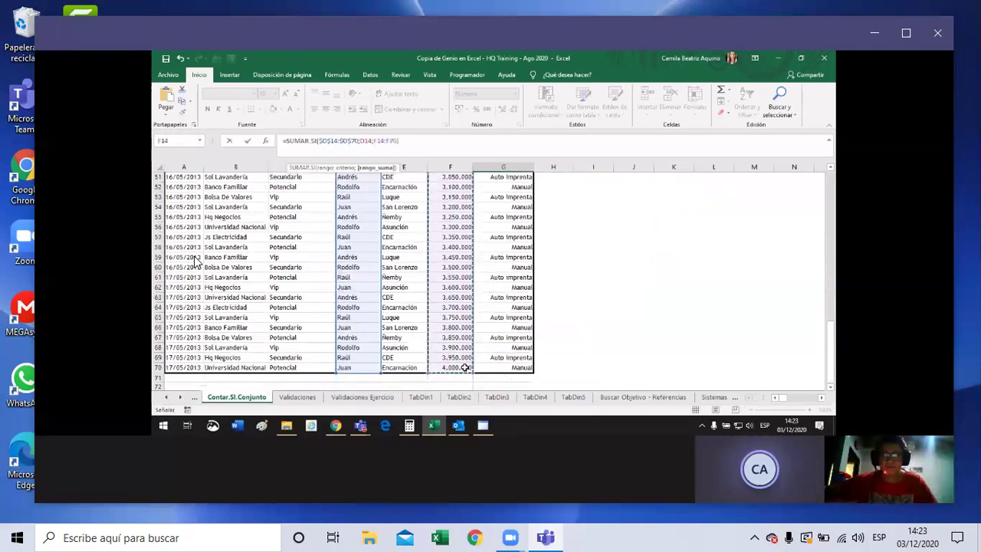
key("Return")
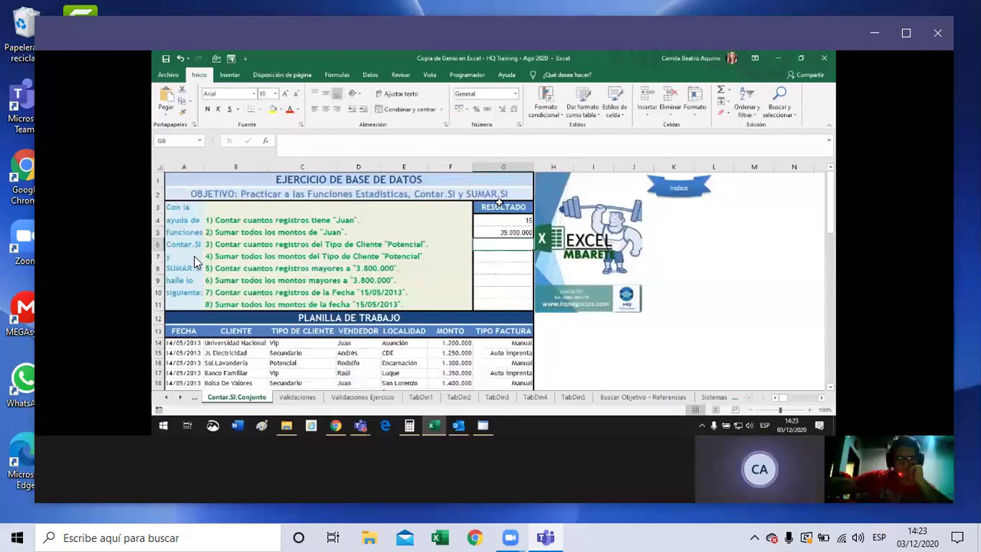
Reuse the G4 formula in G6 as =CONTAR.SI($C$14:$C$70;"Potencial"), counting 19 clients.
type("=")
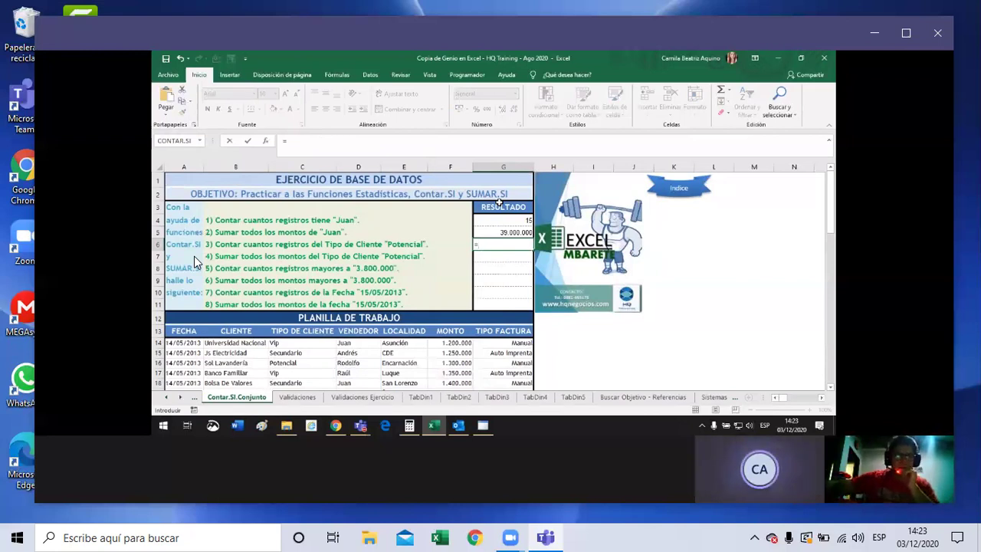
type("contar")
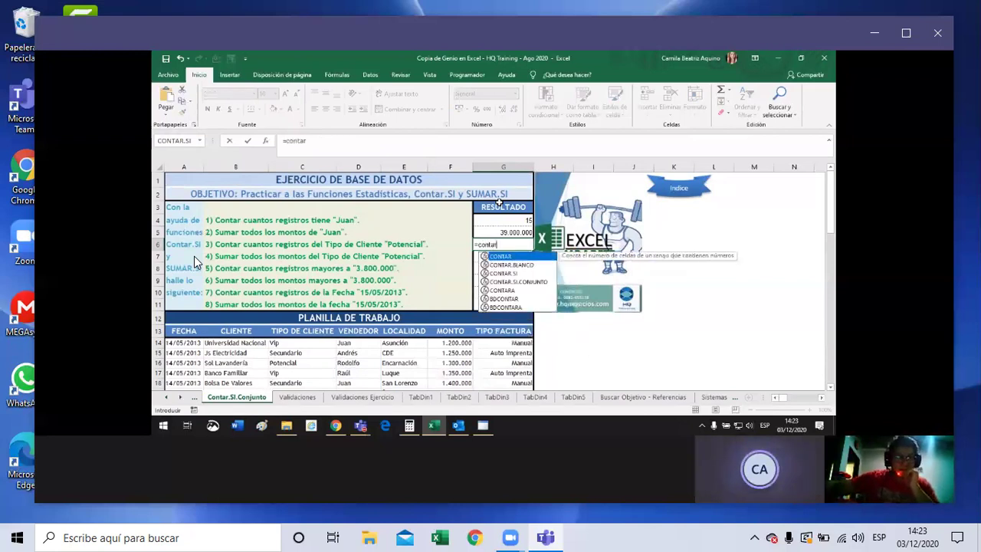
double_click(518, 273)
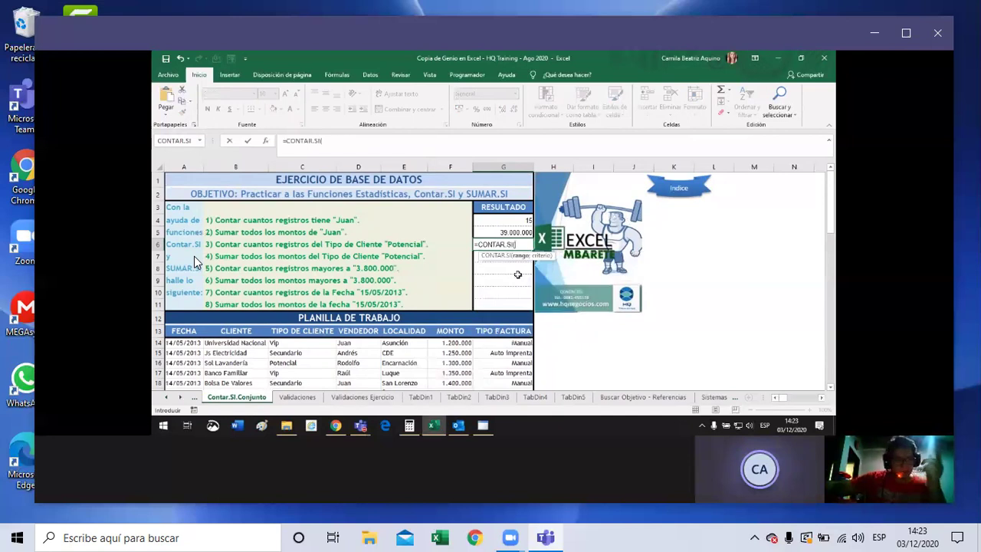
left_click(509, 222)
key("Escape")
left_click(511, 221)
key("ctrl+c")
key("Return")
key("Up")
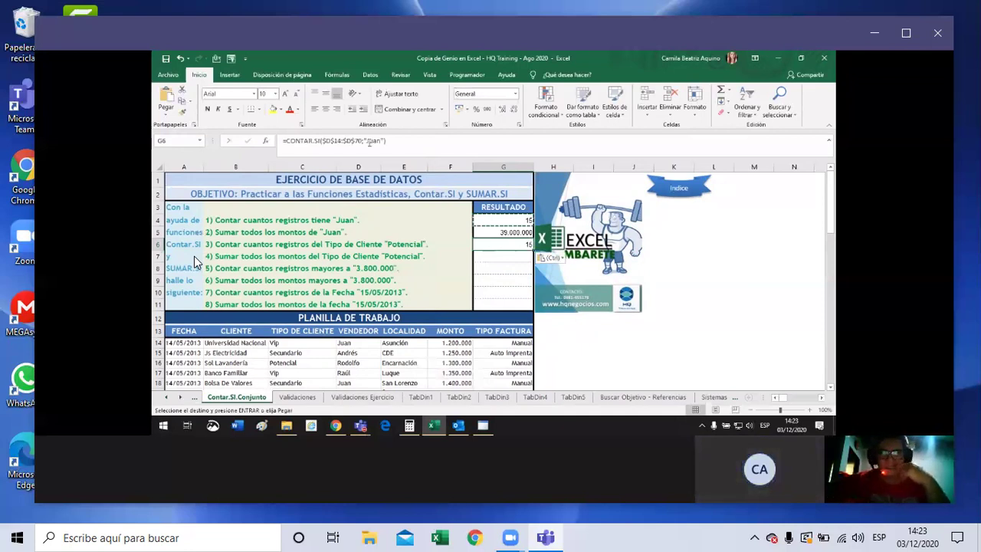
key("F2")
left_click(377, 141)
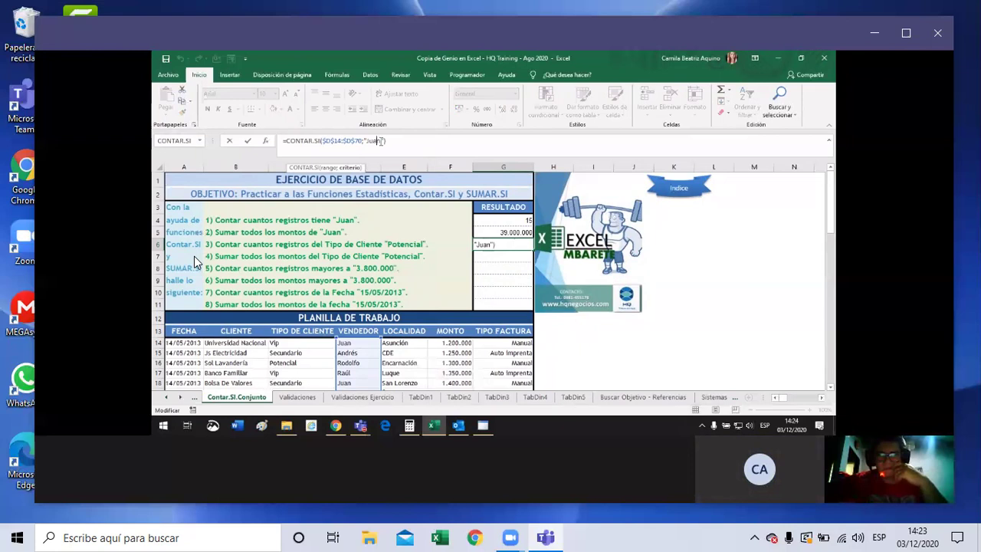
left_click_drag(385, 337, 317, 337)
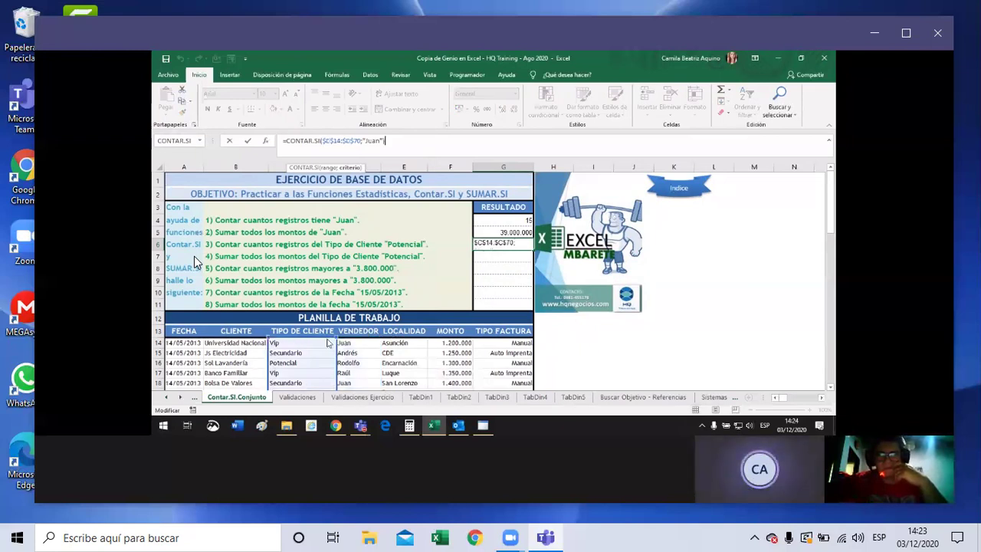
key("BackSpace")
key("BackSpace")
key("BackSpace")
key("BackSpace")
type("Po")
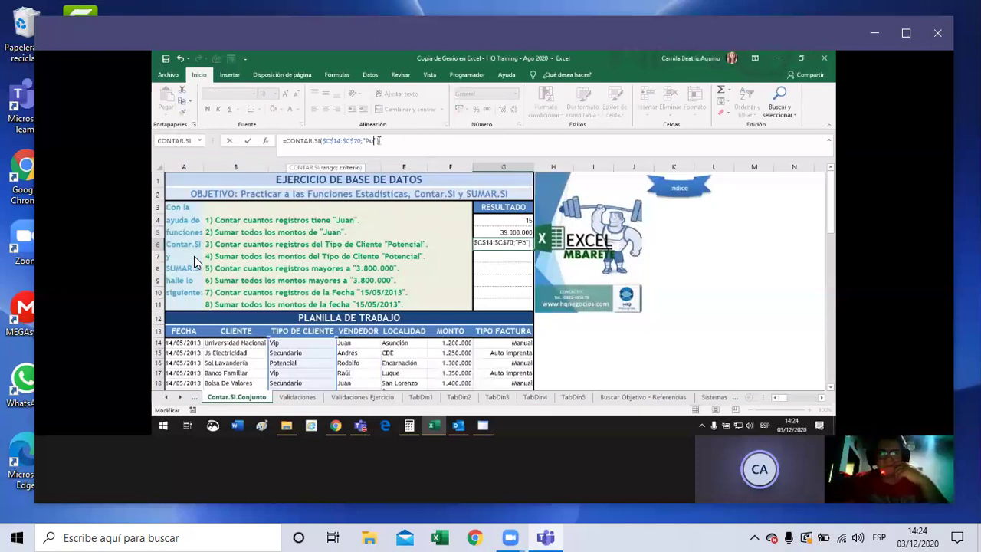
type("tencial")
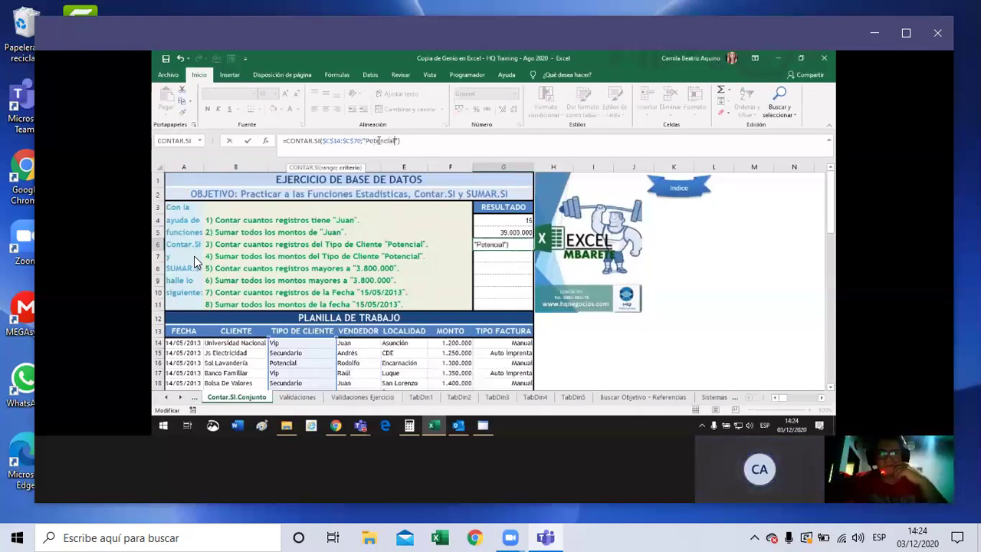
key("Return")
Copy the Juan sum formula from G5 into G7.
left_click(295, 260)
left_click(522, 243)
left_click(514, 231)
key("ctrl+c")
left_click(512, 256)
key("ctrl+v")
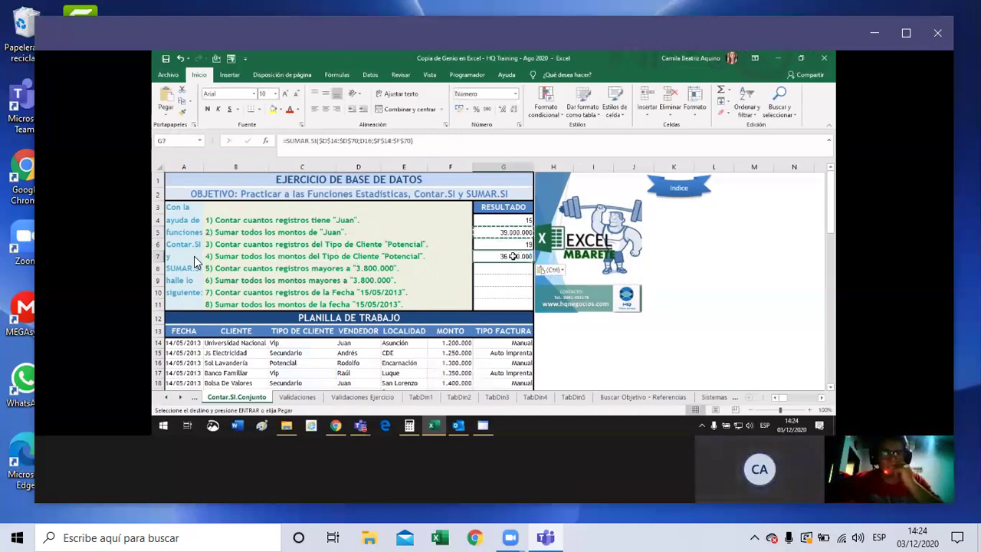
Point G7 at $C$14:$C$70 with criterion C16, summing Potencial amounts to 50.350.000.
double_click(513, 256)
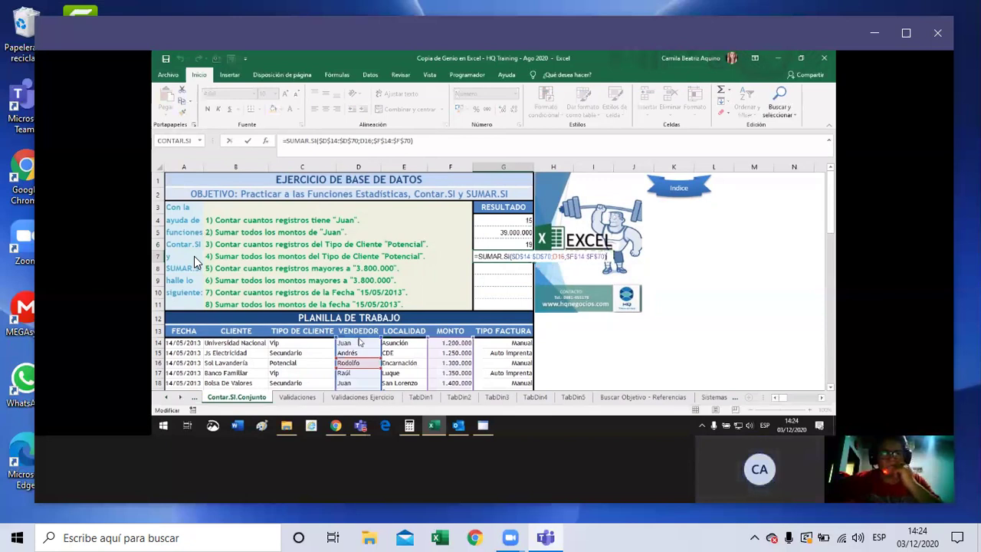
left_click_drag(322, 340, 322, 362)
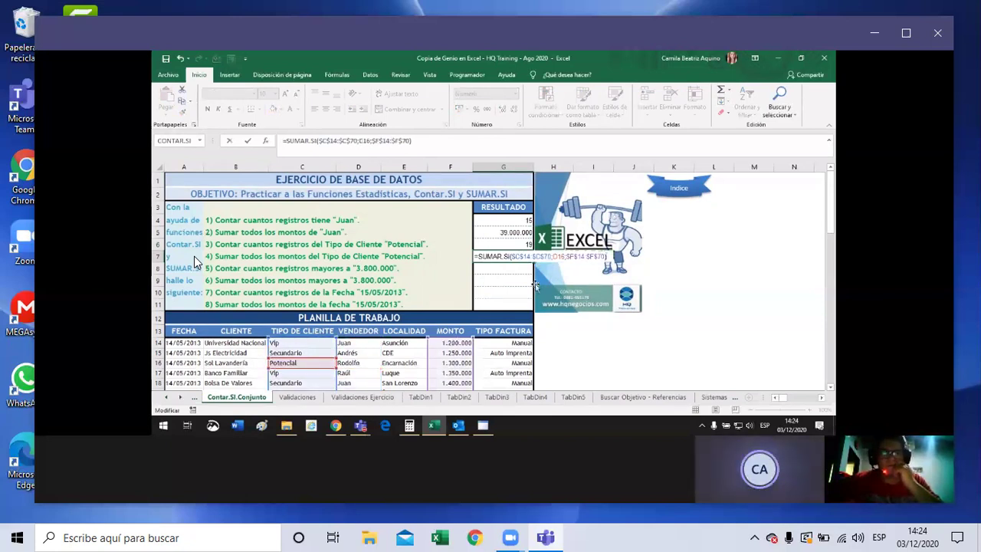
key("Return")
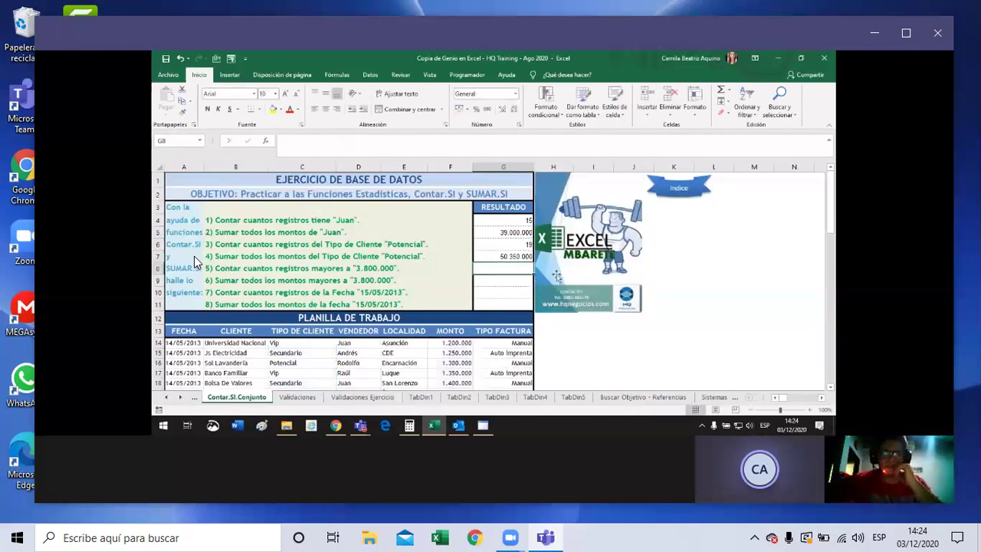
Copy the G4:G5 formulas down into G8:G9.
left_click(516, 222)
left_click_drag(516, 226, 515, 233)
key("ctrl+c")
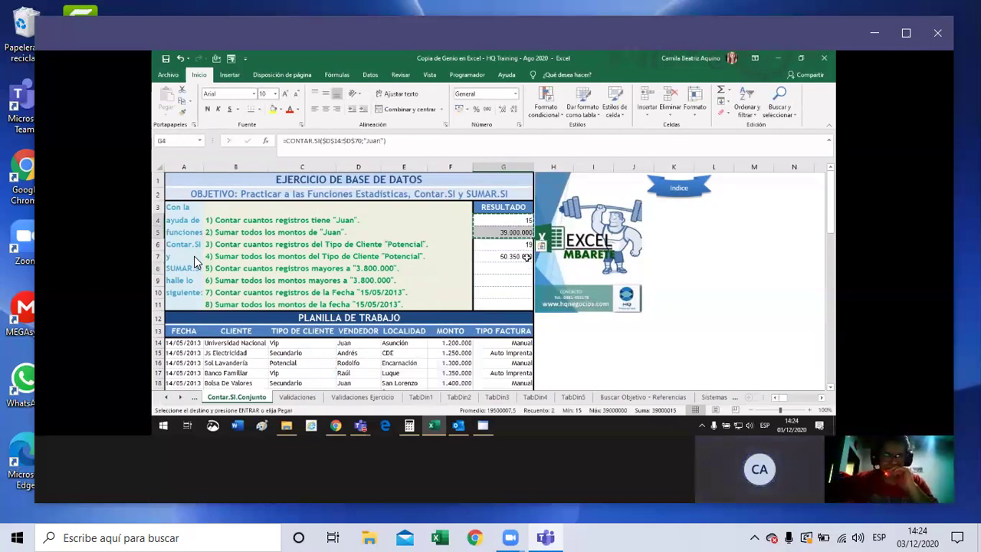
left_click(526, 268)
key("ctrl+v")
key("F2")
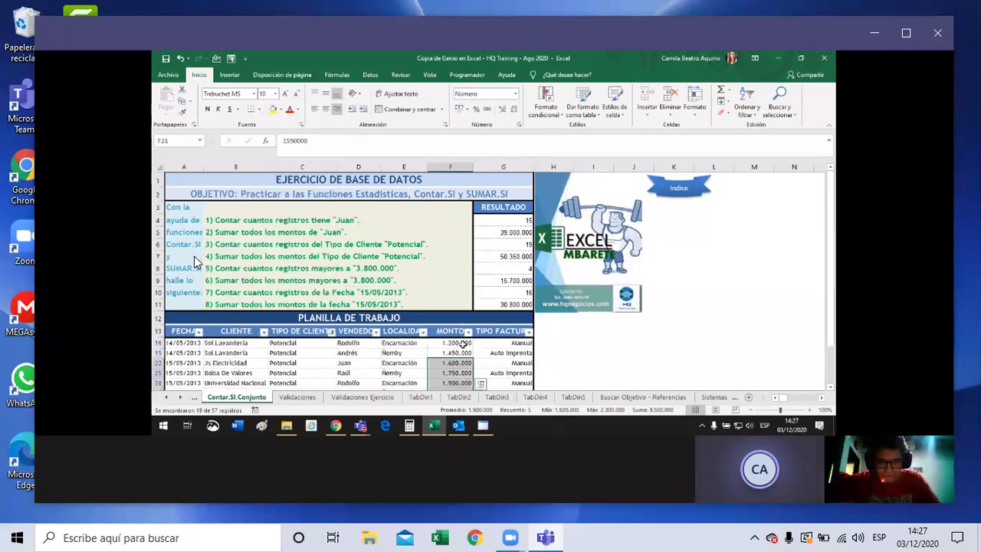
Clear the TIPO DE CLIENTE filter with Seleccionar todo so all client types show.
left_click(463, 343)
left_click_drag(463, 351, 475, 308)
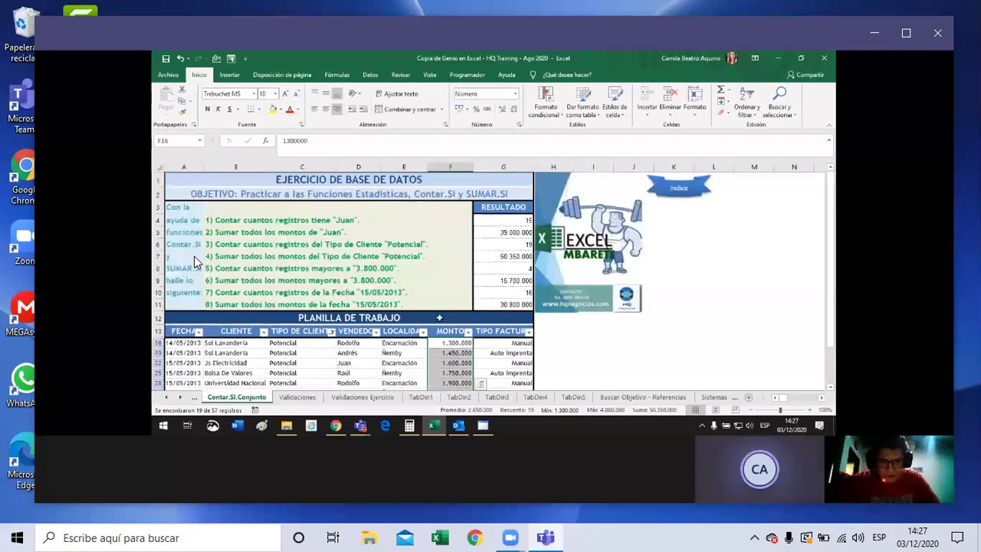
scroll(400, 366, "down", 2)
scroll(386, 378, "down", 1)
scroll(386, 378, "up", 3)
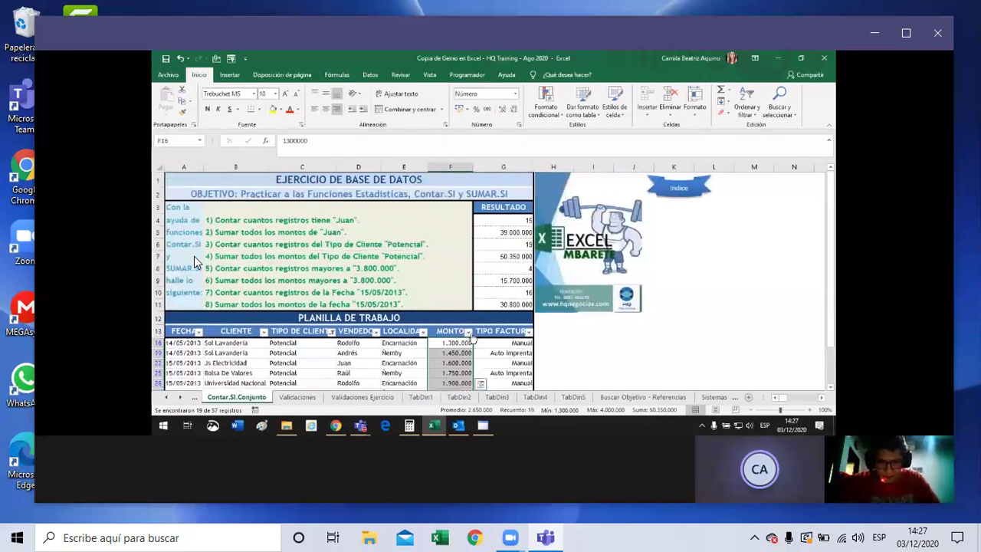
left_click(330, 331)
left_click(232, 221)
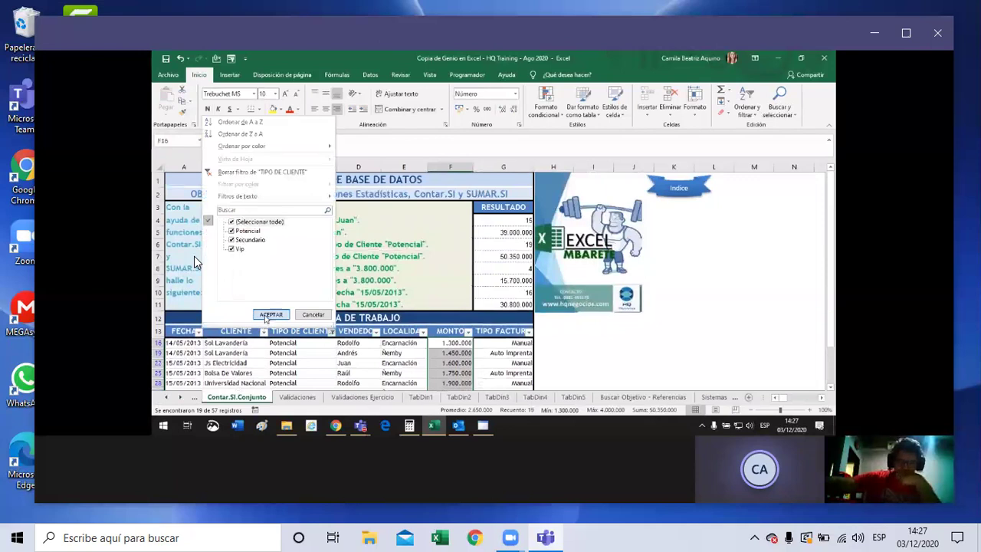
left_click(270, 314)
Untick the low MONTO amounts up to about 2.400.000 in the filter, then cancel.
left_click(467, 332)
left_click(369, 231)
key("Down")
key("space")
key("Down")
key("space")
key("Down")
key("space")
key("Down")
key("space")
key("Down")
key("space")
key("Down")
key("space")
key("Down")
key("space")
key("Down")
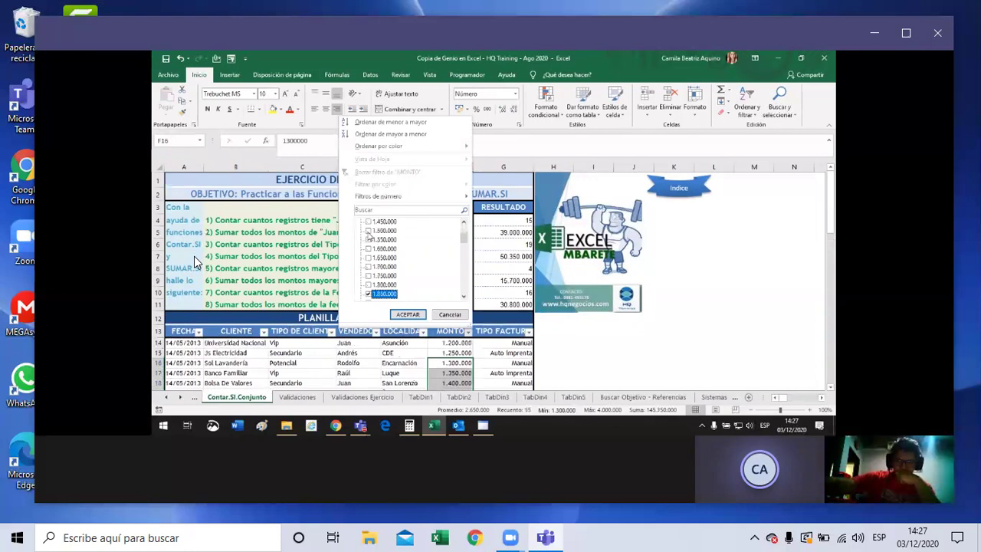
key("space")
key("Down")
key("space")
key("Down")
key("space")
key("Down")
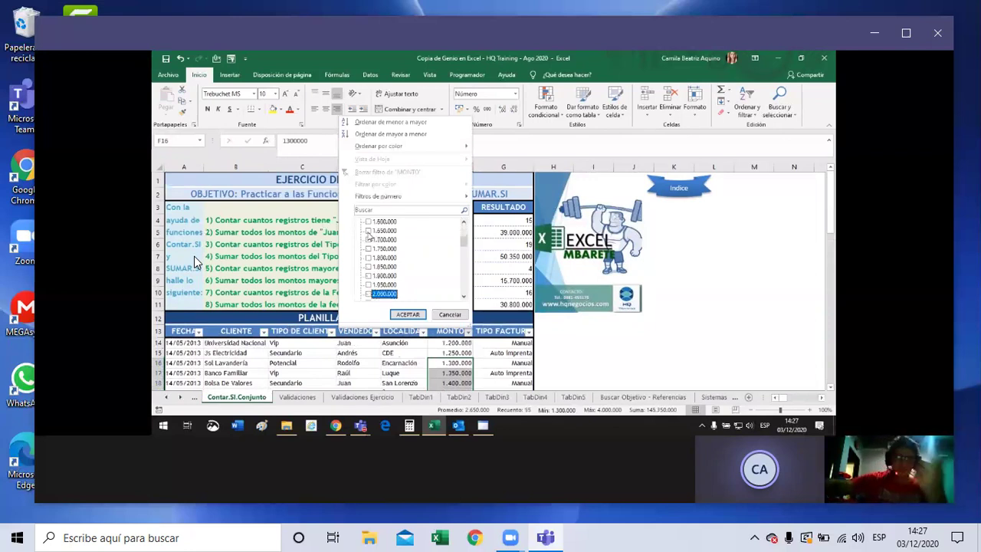
key("space")
key("Down")
key("space")
key("Down")
key("space")
key("Down")
key("space")
key("Down")
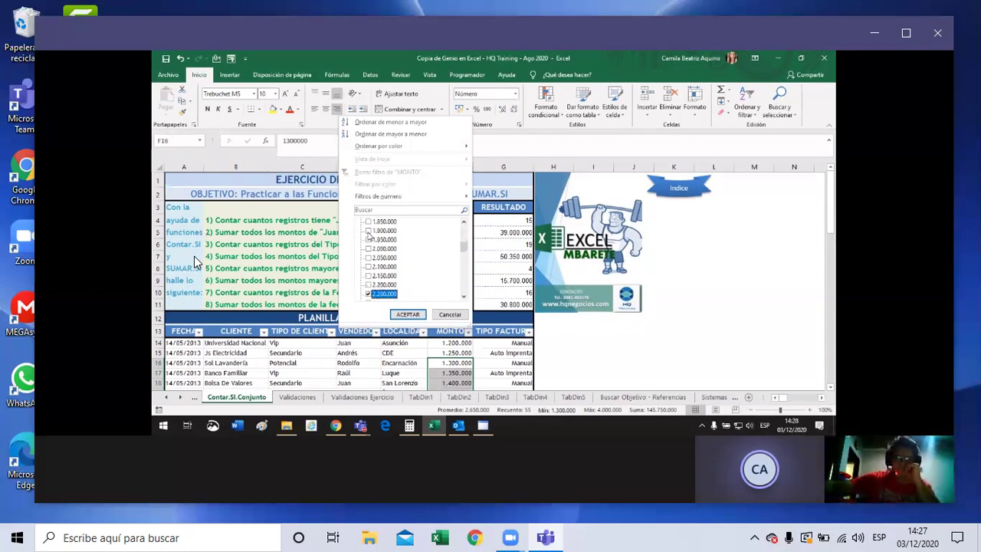
key("space")
key("Down")
key("space")
key("Down")
key("space")
key("Down")
key("space")
key("Down")
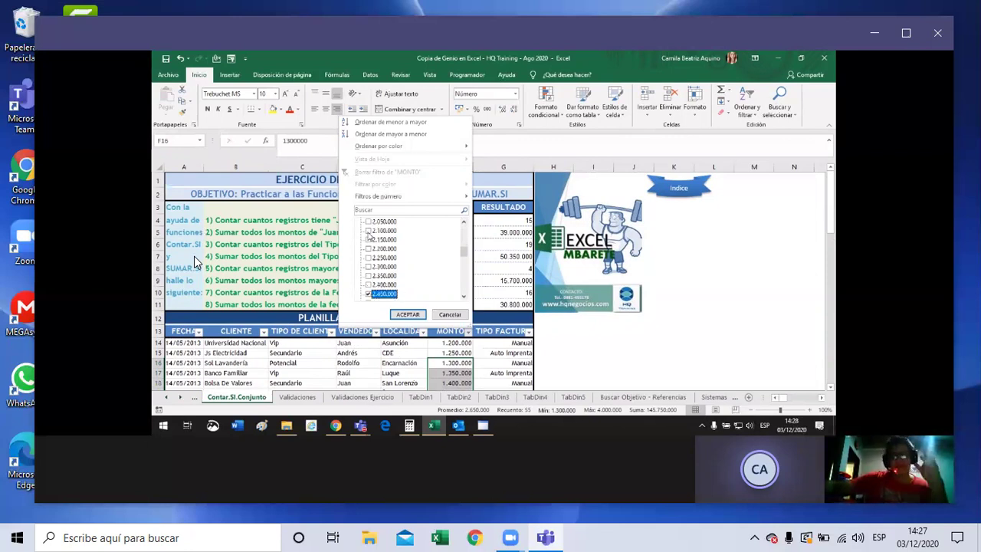
key("space")
key("Down")
key("space")
key("Down")
key("space")
key("Down")
key("space")
key("Down")
key("space")
key("Down")
key("space")
key("Down")
key("Up")
key("Up")
key("Up")
key("space")
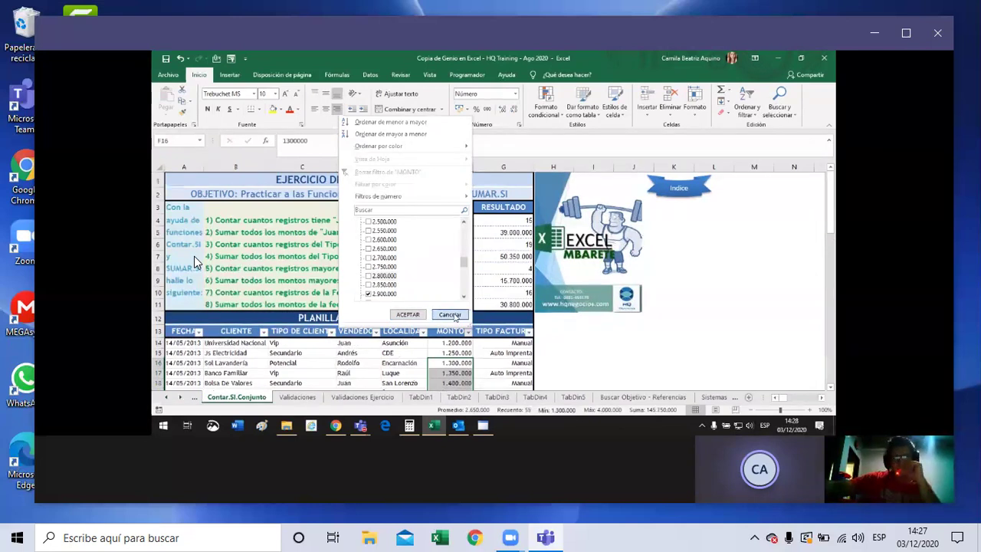
left_click(439, 314)
left_click(467, 331)
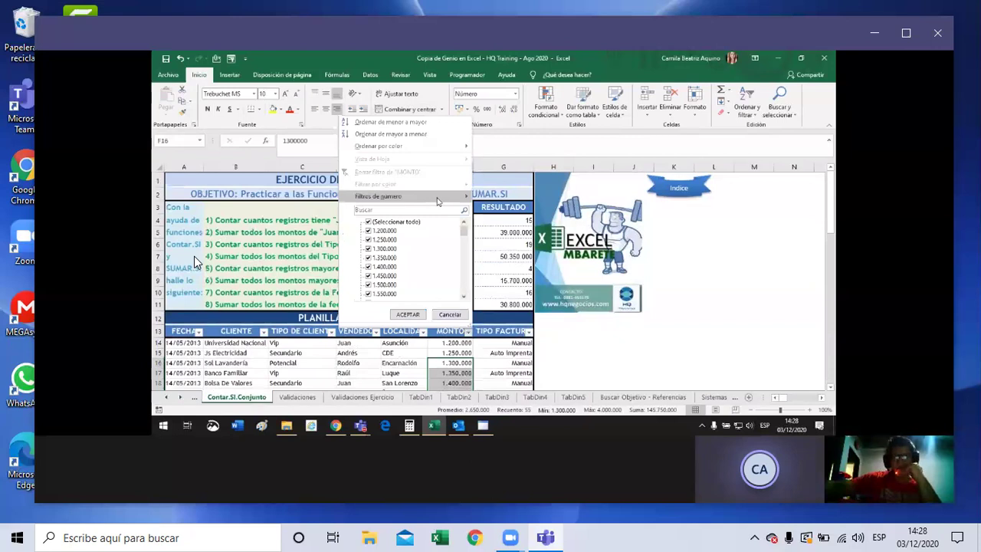
mouse_move(377, 197)
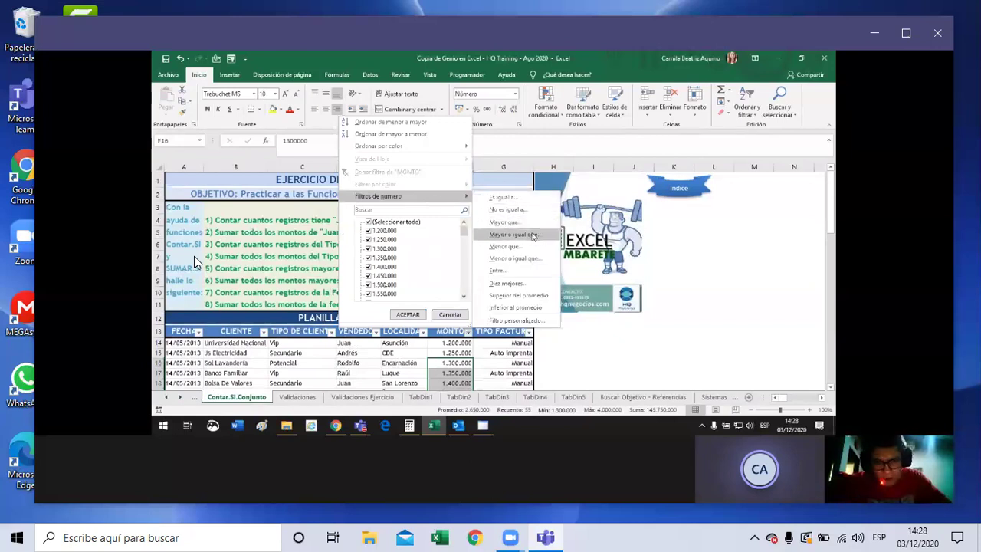
Filter MONTO to amounts greater than 3.800.000, then restore all amounts.
left_click(529, 222)
type("3800000")
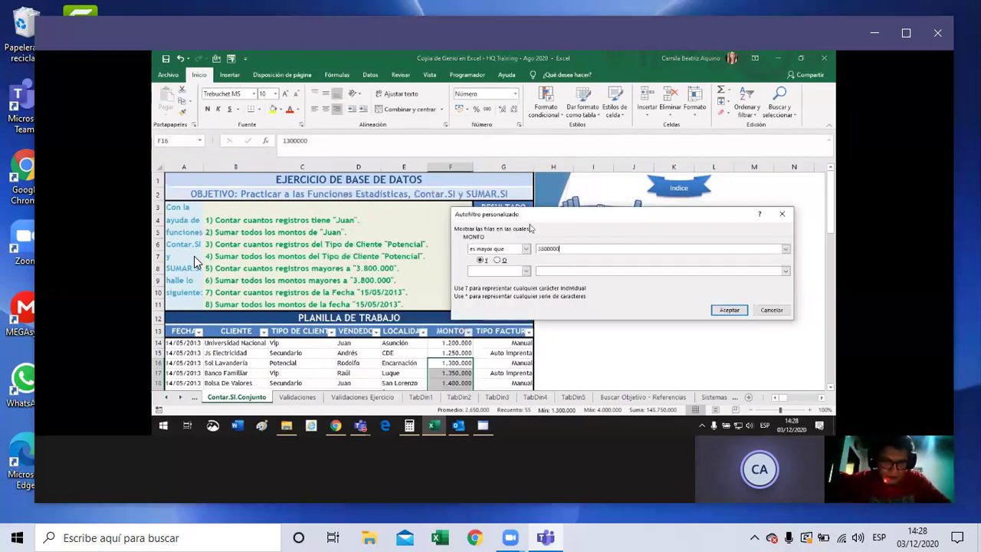
left_click(718, 311)
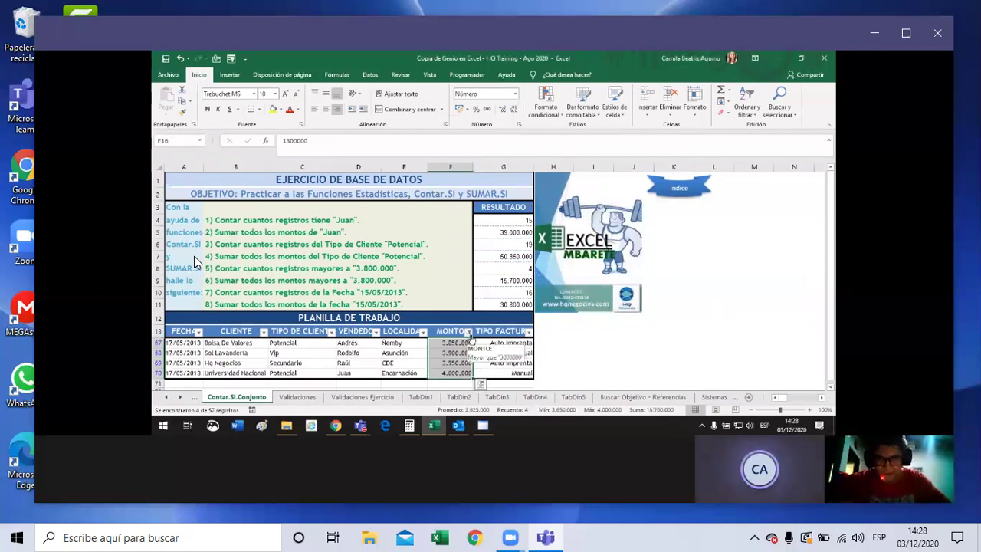
left_click(468, 332)
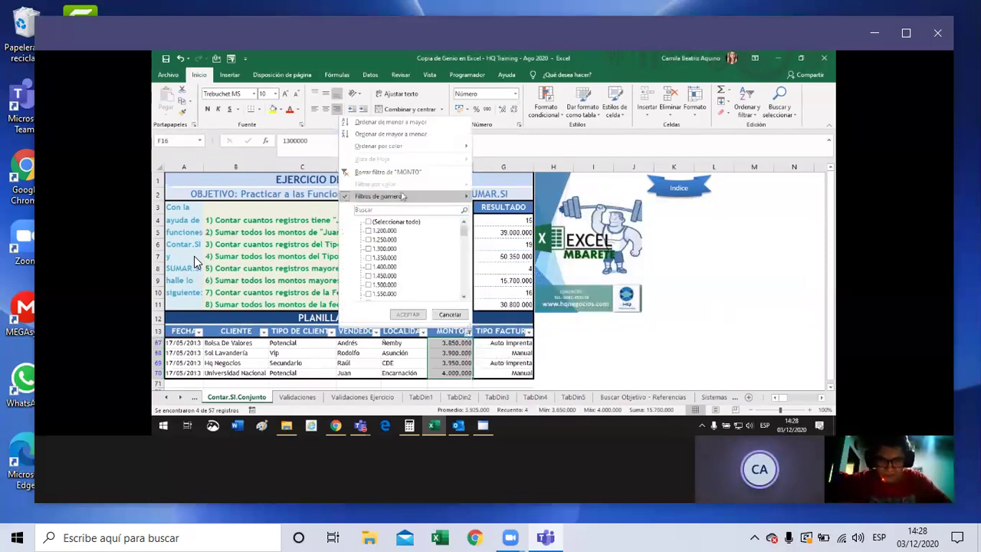
left_click(369, 222)
left_click(407, 314)
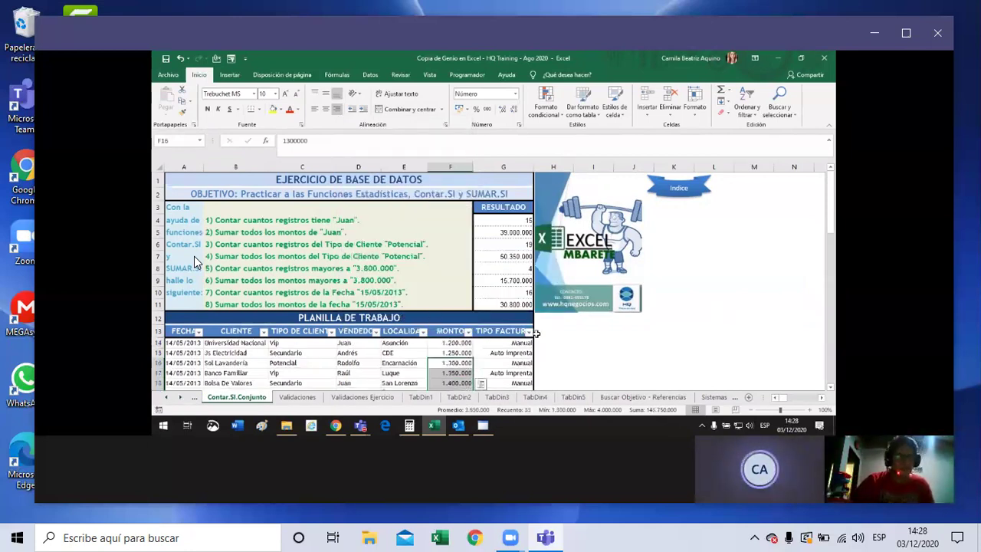
Move the EXCEL logo right to columns M–N and dismiss the cannot-open-file error.
scroll(544, 337, "down", 3)
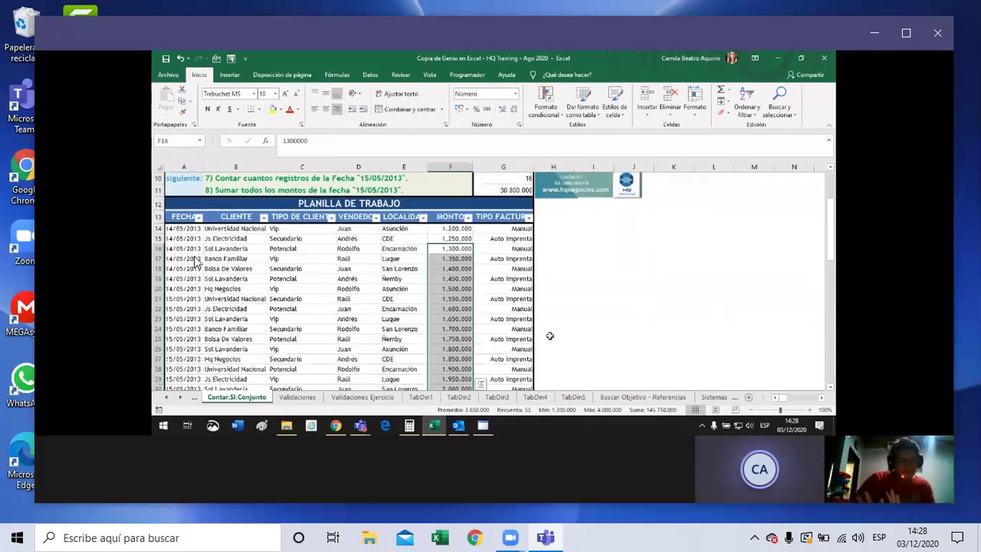
scroll(549, 335, "up", 3)
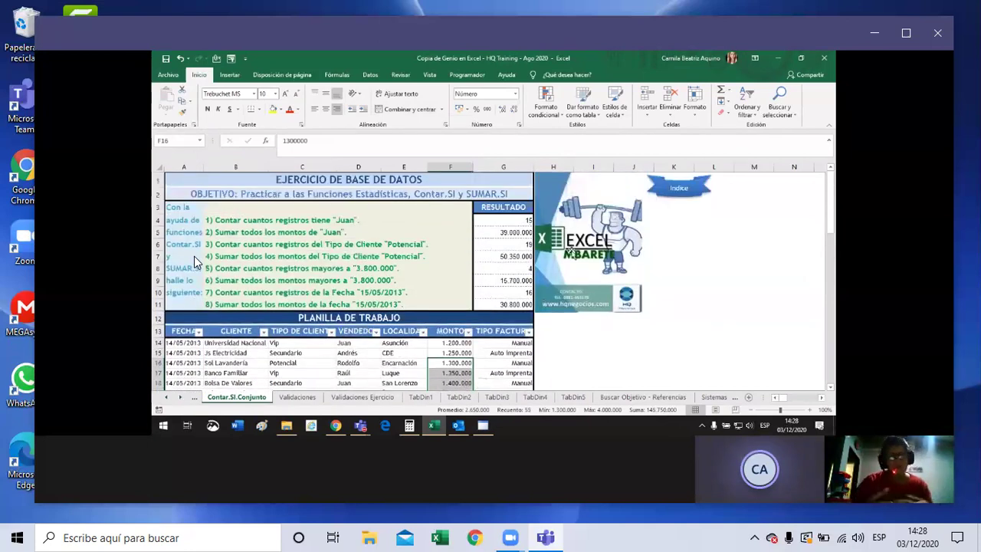
left_click_drag(571, 251, 779, 309)
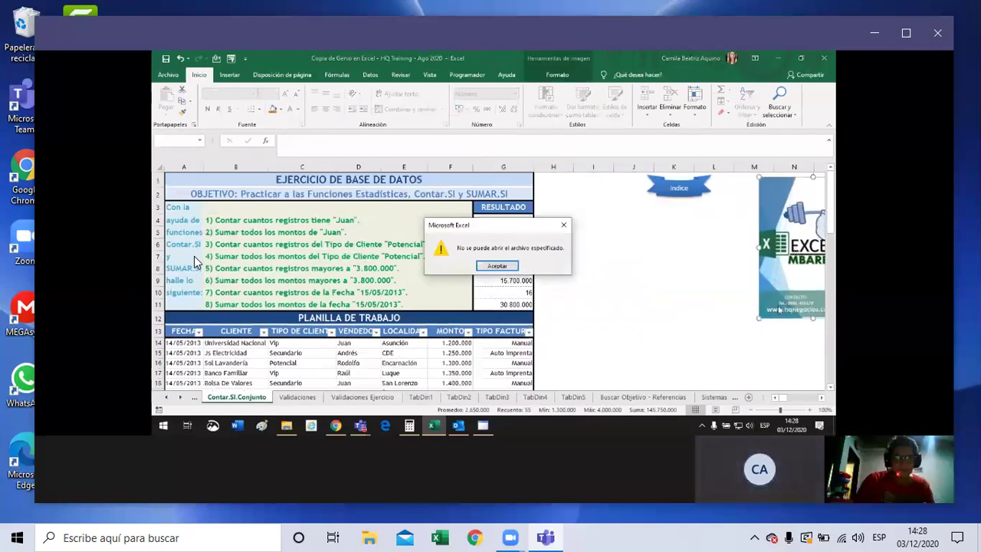
left_click(563, 223)
Delete the blue Indice shape beside the results.
left_click(567, 219)
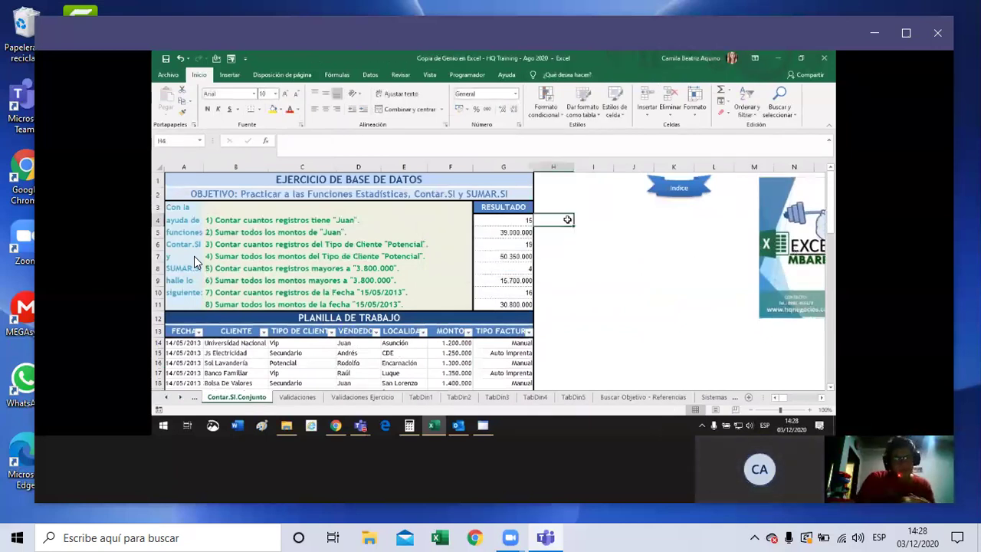
right_click(663, 191)
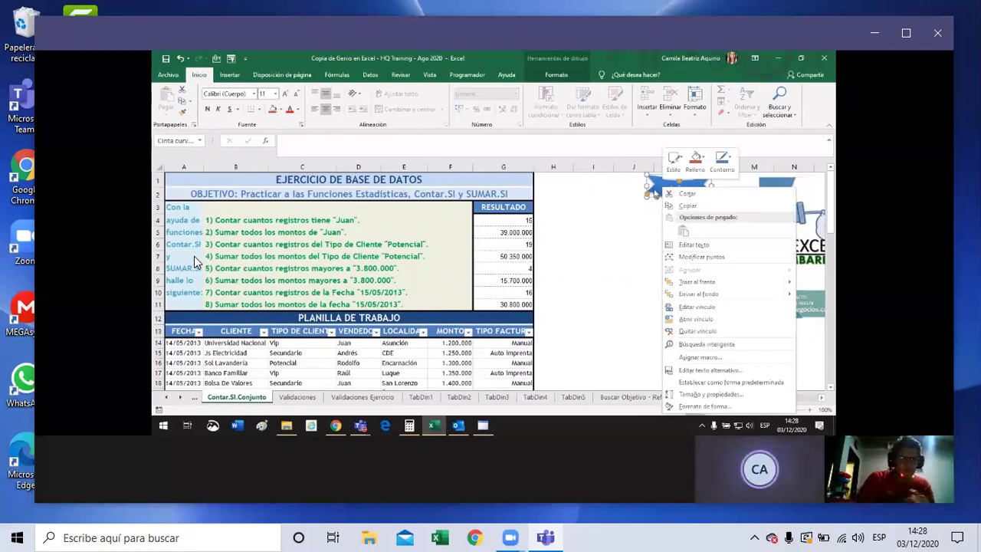
key("Escape")
key("Delete")
Push the EXCEL logo further right and select cell H3 next to RESULTADO.
left_click(783, 222)
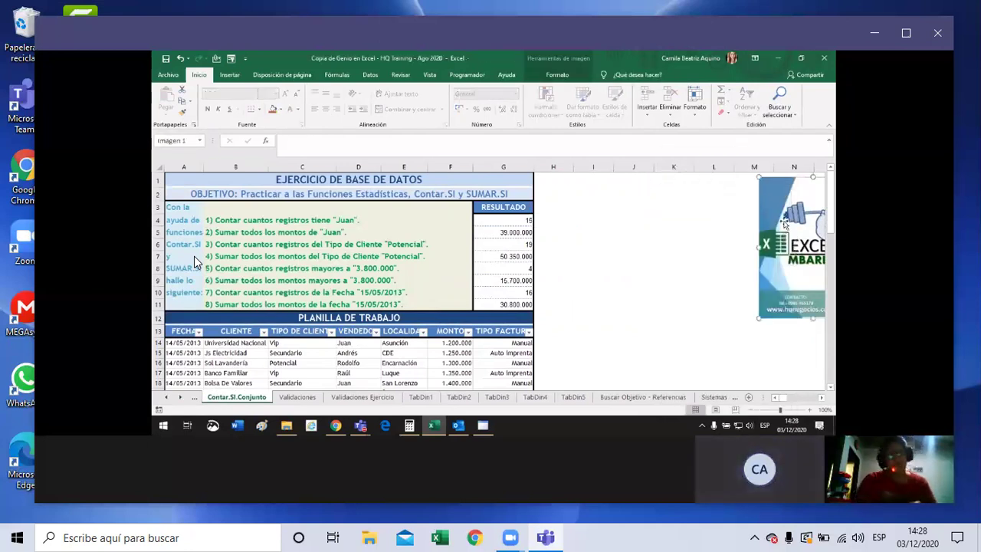
left_click_drag(783, 222, 815, 219)
left_click(501, 193)
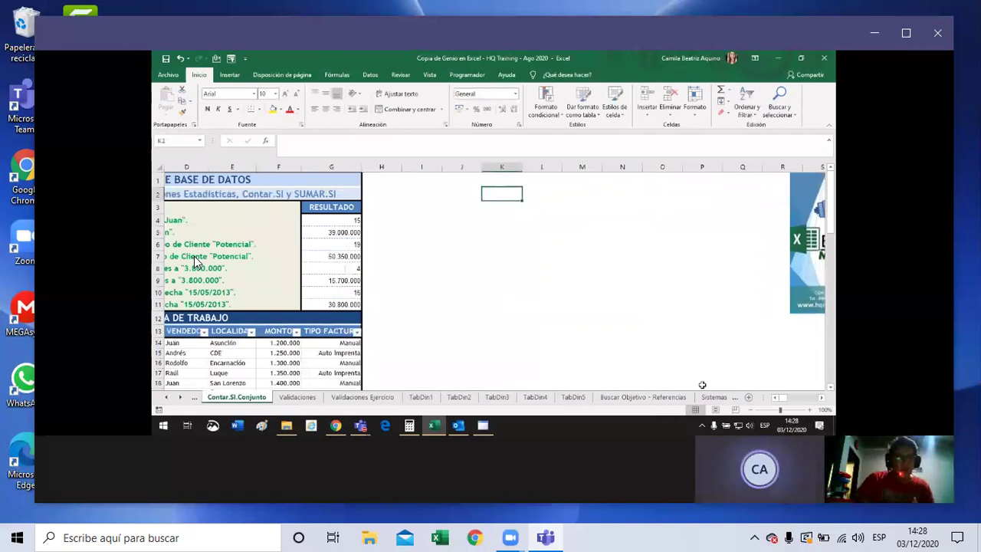
left_click_drag(384, 212, 385, 210)
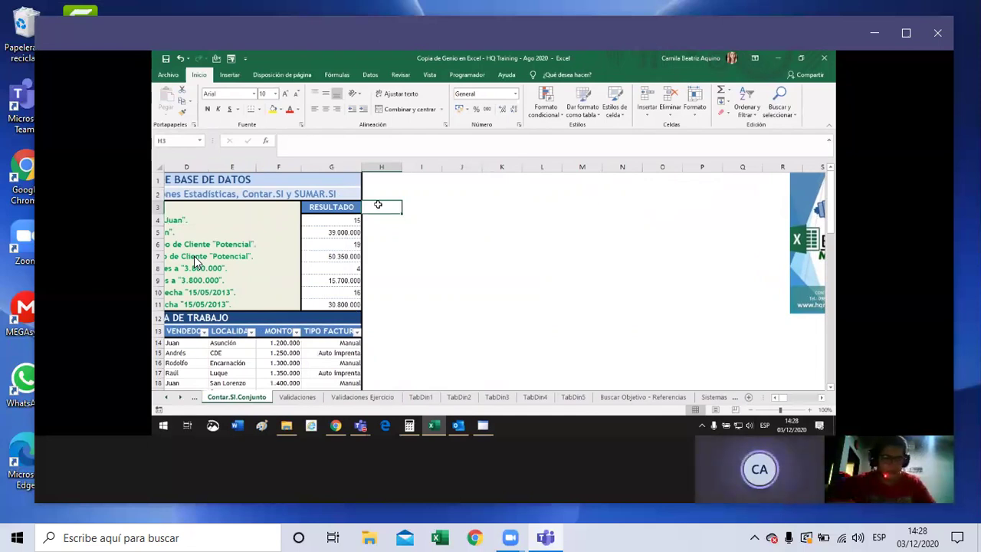
left_click(392, 221)
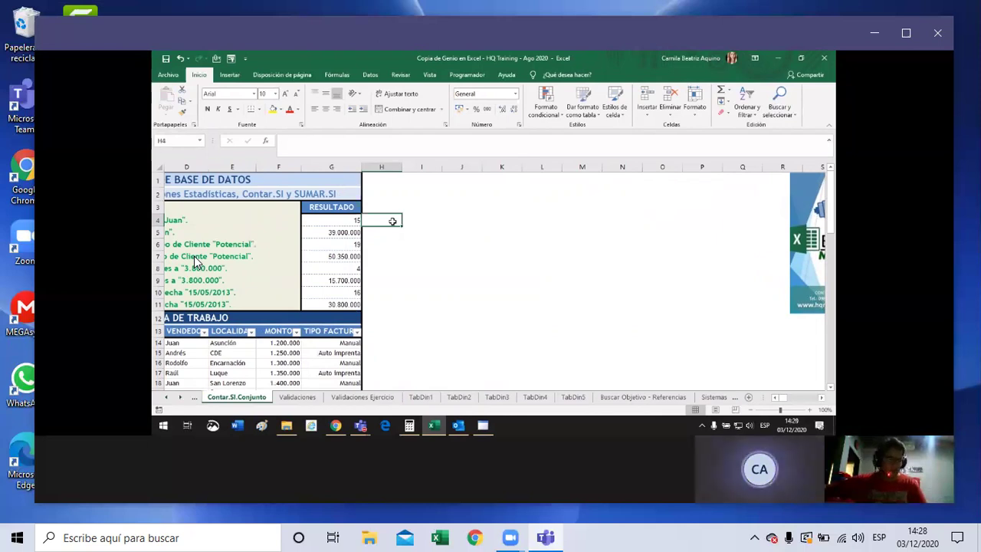
left_click(385, 205)
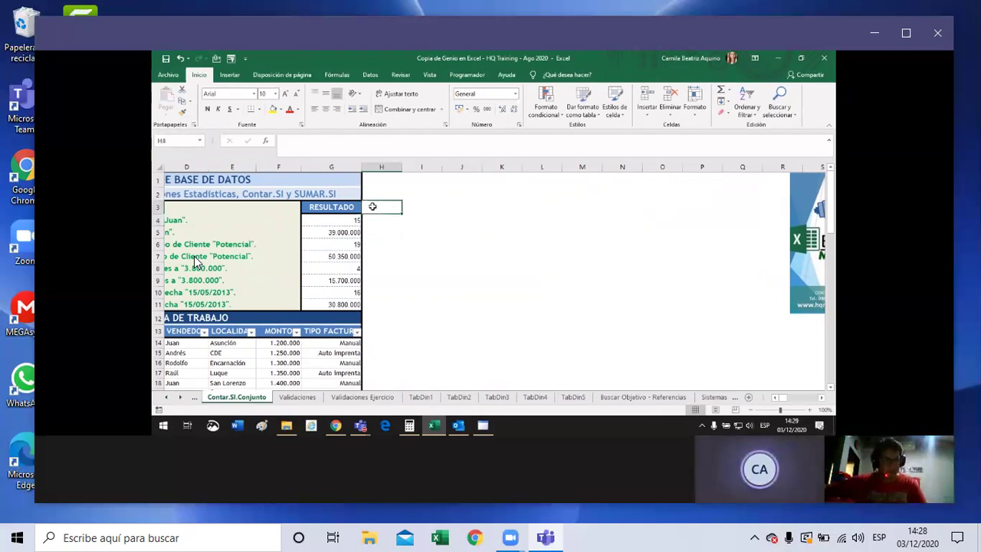
Enter the headings CRITERIO 2 in H3 and CRITERIO 3 in I3.
type("C")
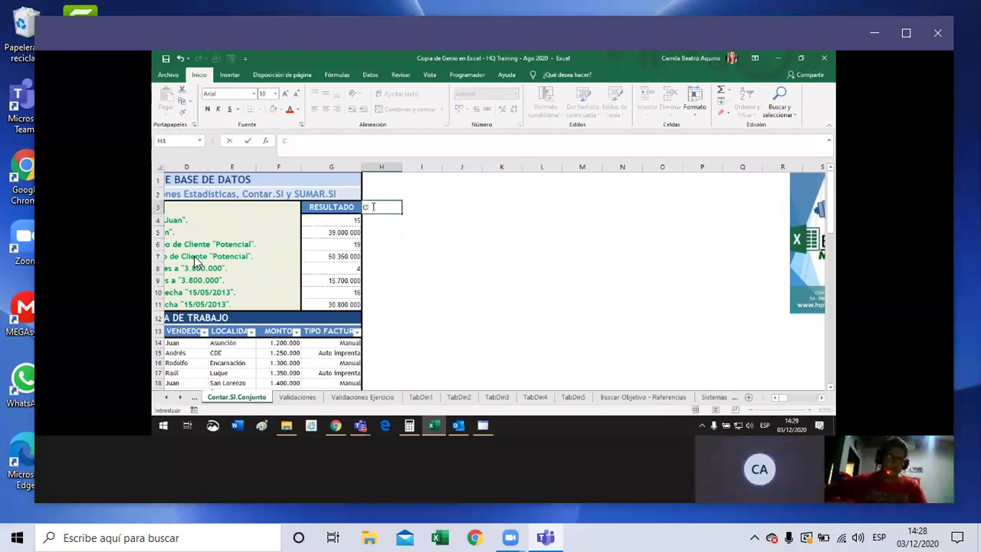
type("RITERIO")
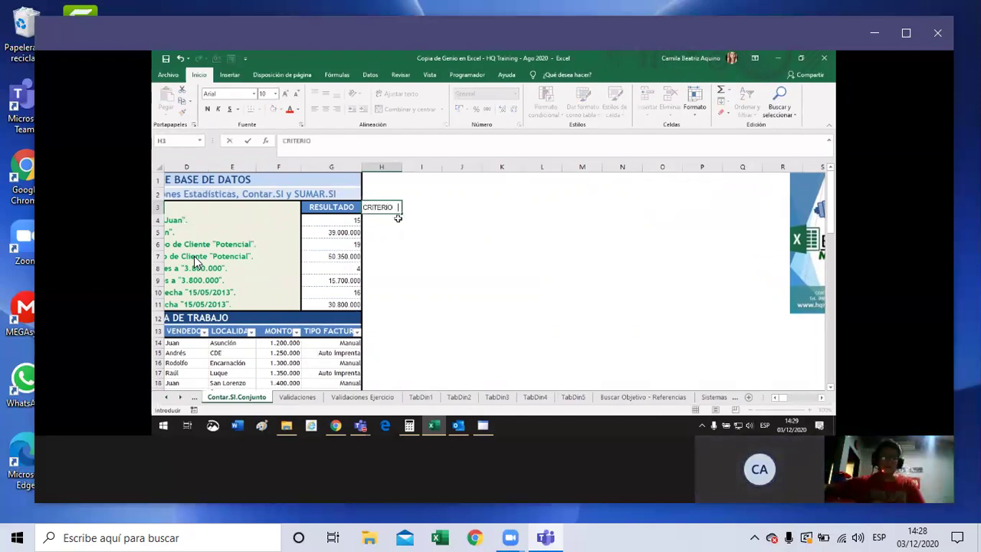
left_click(398, 212)
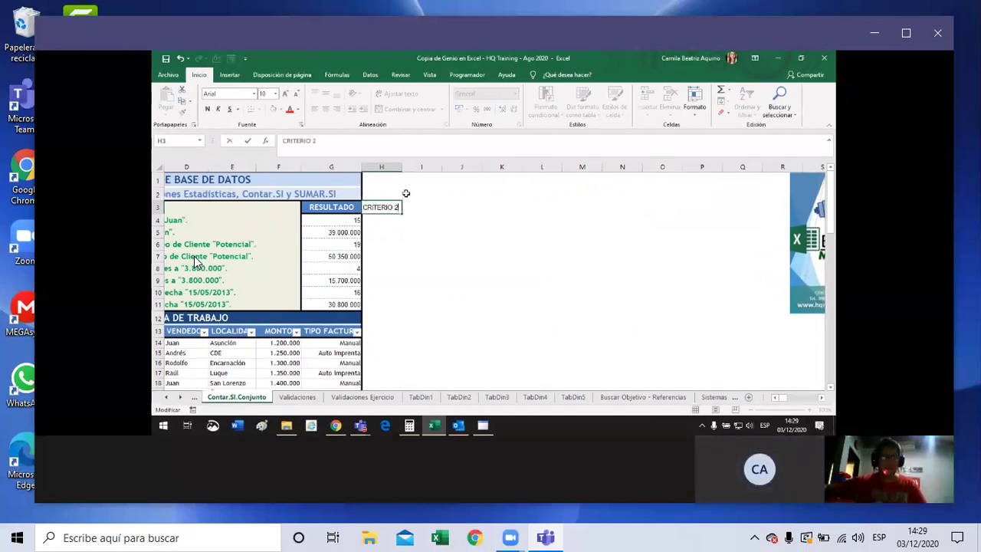
key("ctrl+Return")
left_click_drag(400, 213, 433, 214)
left_click(391, 217)
Copy the RESULTADO header format onto H3:I3 and widen column I to fit CRITERIO 3.
left_click(331, 206)
left_click(181, 112)
left_click_drag(421, 207, 375, 207)
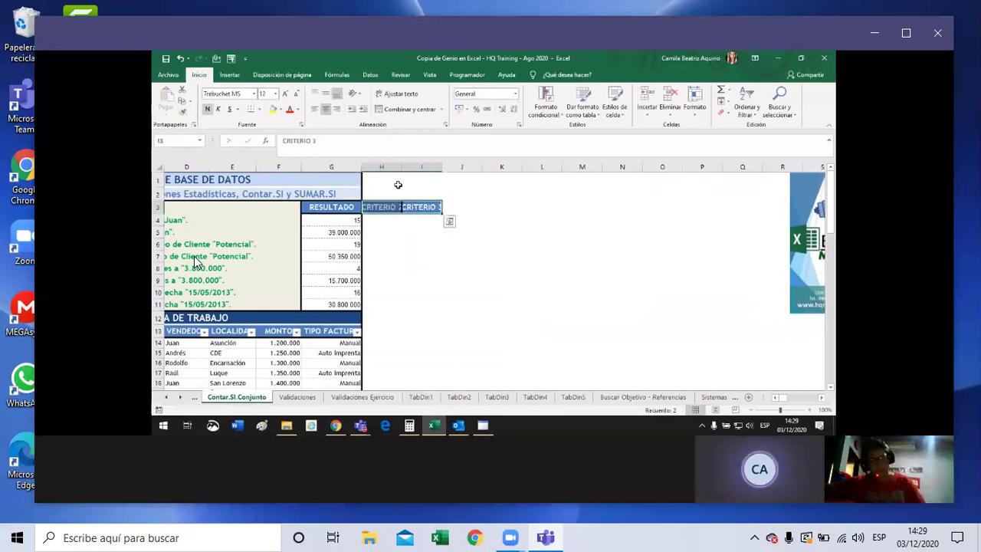
left_click(425, 166)
left_click_drag(444, 169, 454, 169)
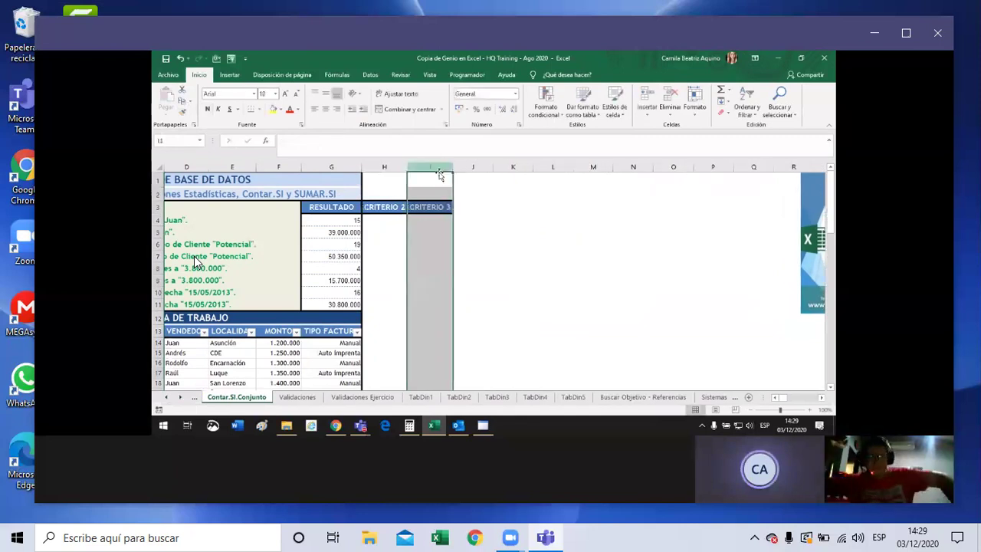
left_click(384, 221)
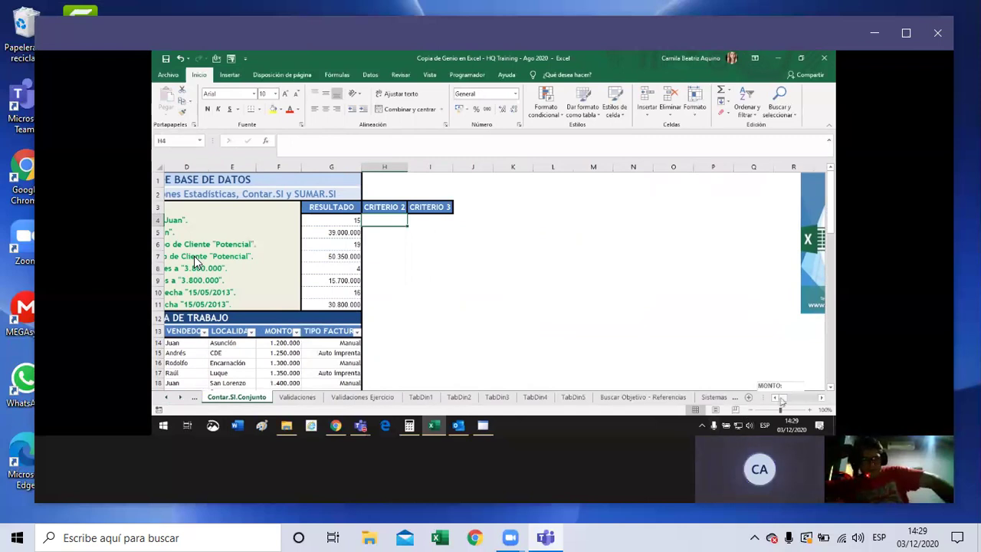
scroll(613, 330, "left", 3)
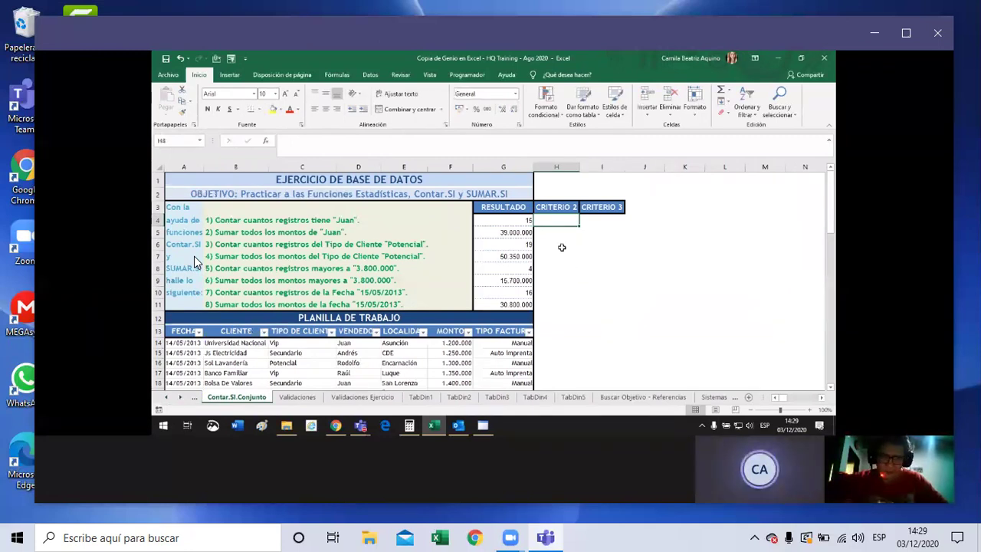
Move SAN LORENZO from H2 into H4 and autofit column H to its text.
left_click(556, 195)
type("SAN L")
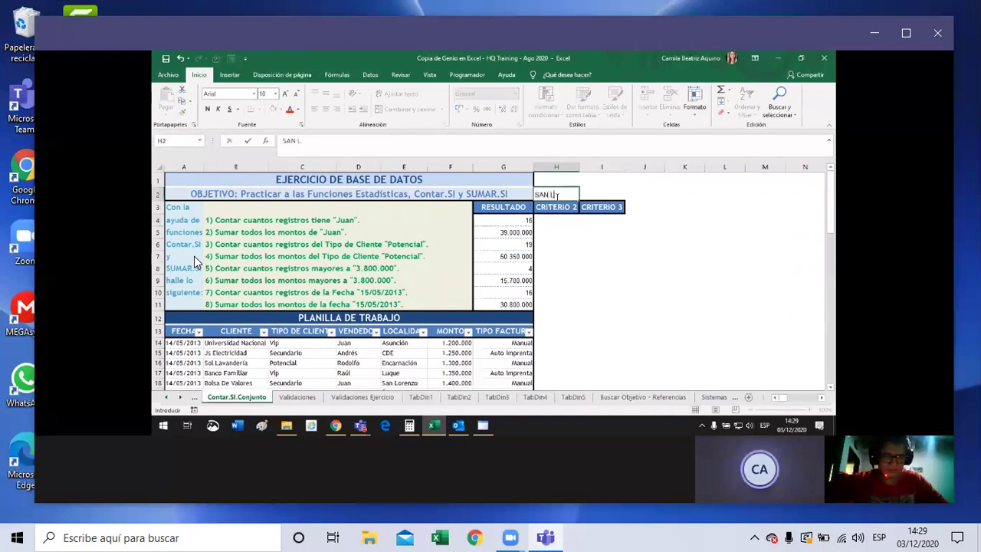
type("ORENZO")
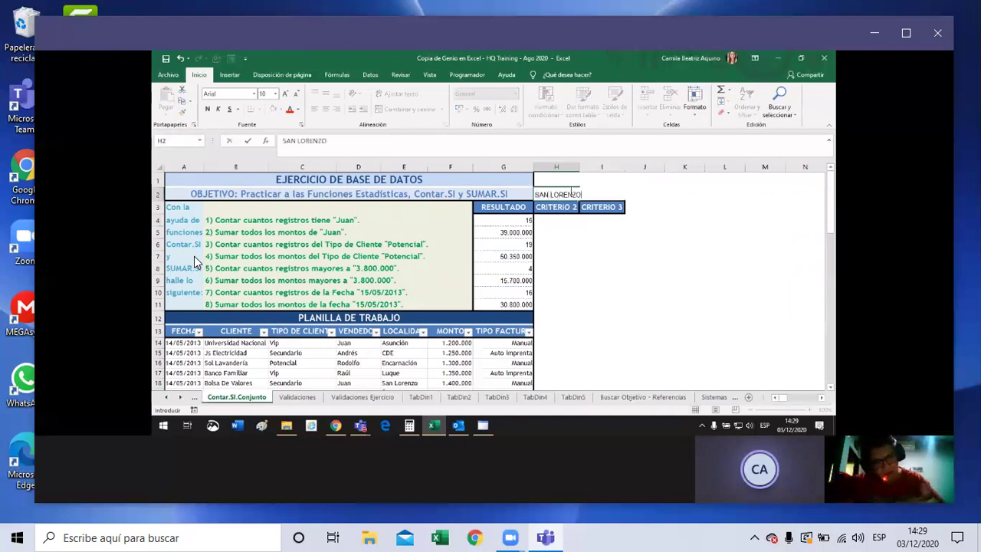
left_click_drag(580, 195, 536, 195)
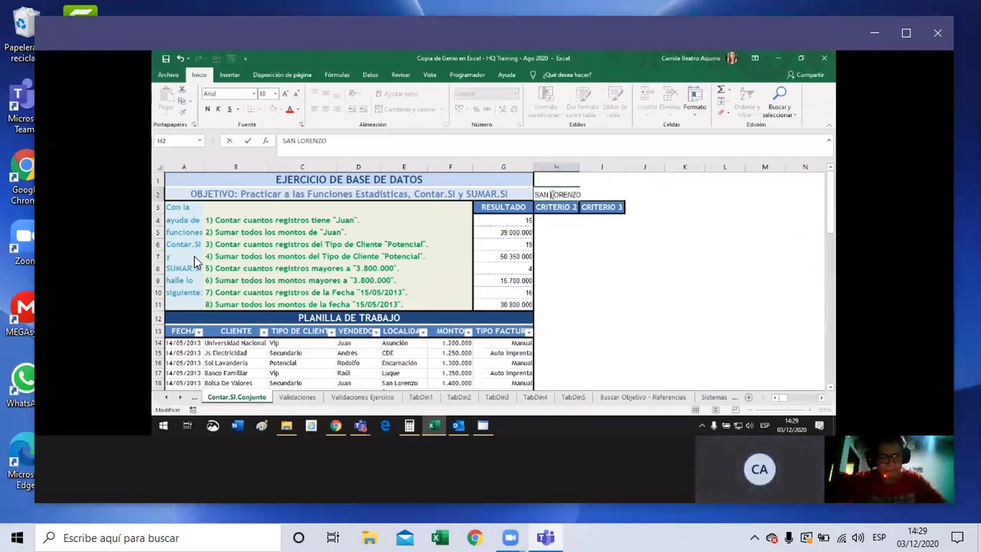
key("ctrl+x")
left_click(559, 219)
key("ctrl+v")
left_click(570, 232)
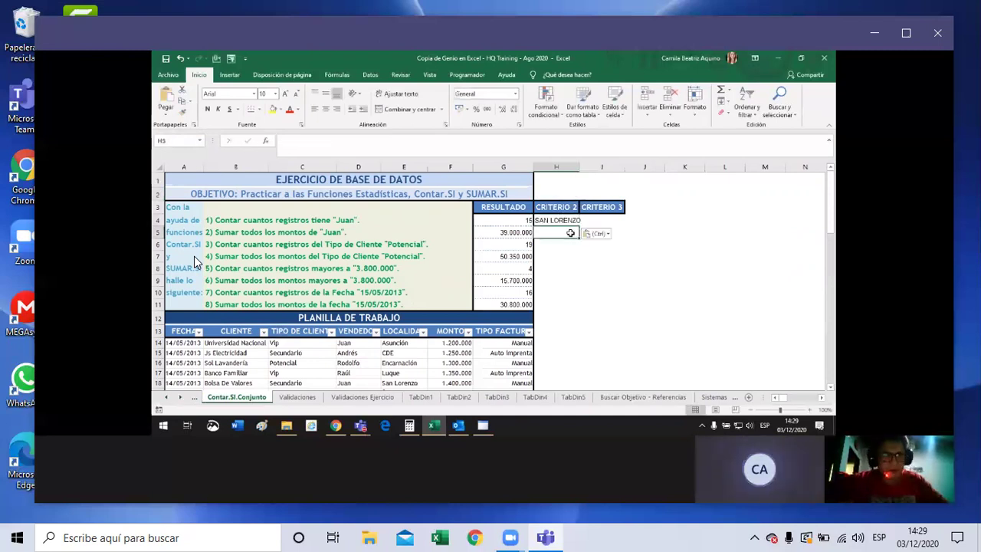
double_click(579, 167)
Enter MANUAL in I4 under CRITERIO 3.
left_click(604, 219)
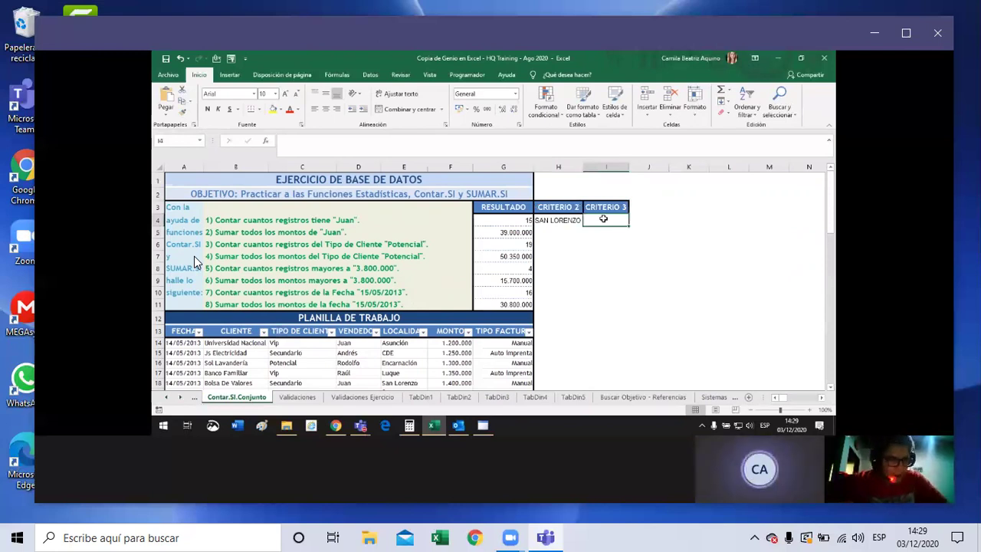
type("MANUAL")
left_click(558, 266)
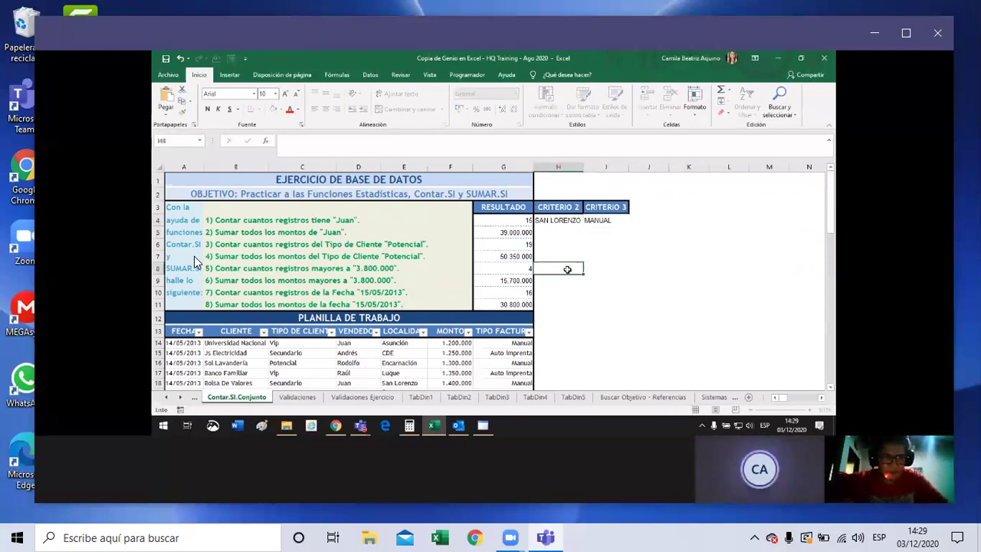
left_click(571, 232)
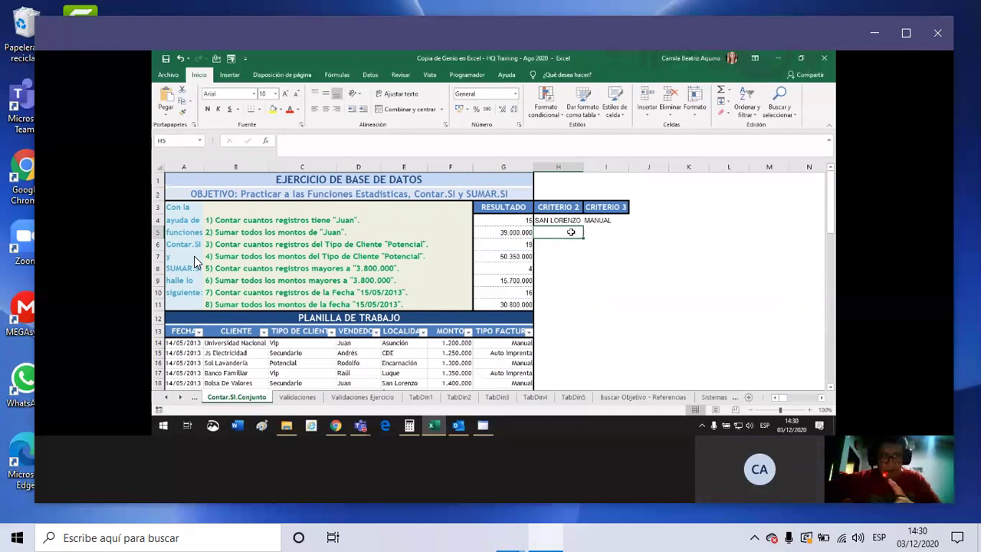
Type CONTAR SI CONJ into H2 and SUMAR SI CONJ into I2.
key("Up")
key("Up")
key("Up")
type("CON")
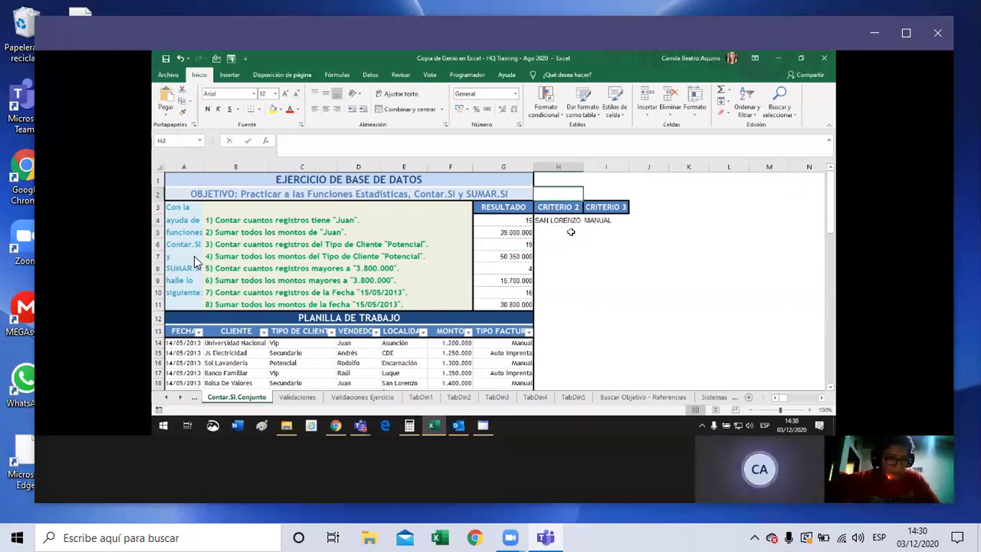
type("TAR SI CONJ")
key("Tab")
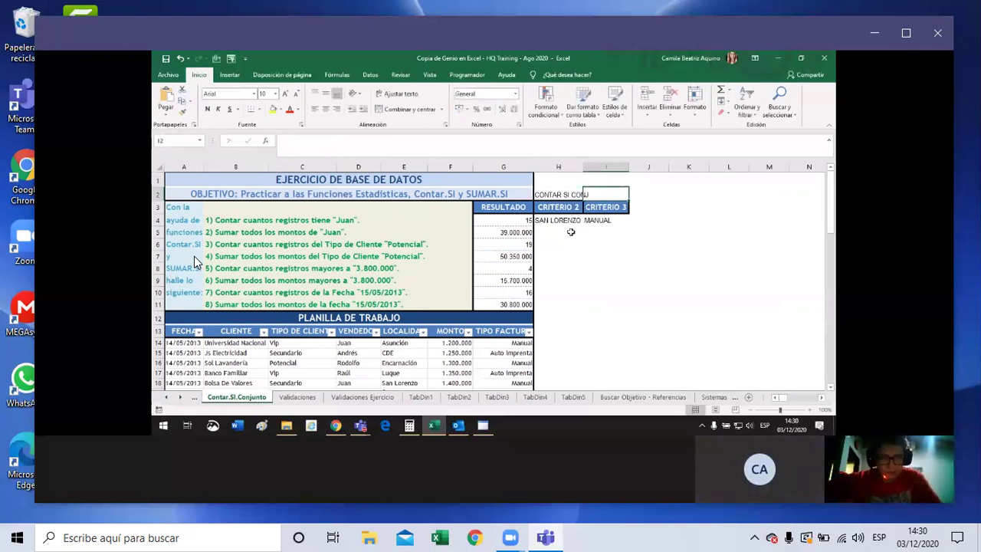
type("SUMARSI CON")
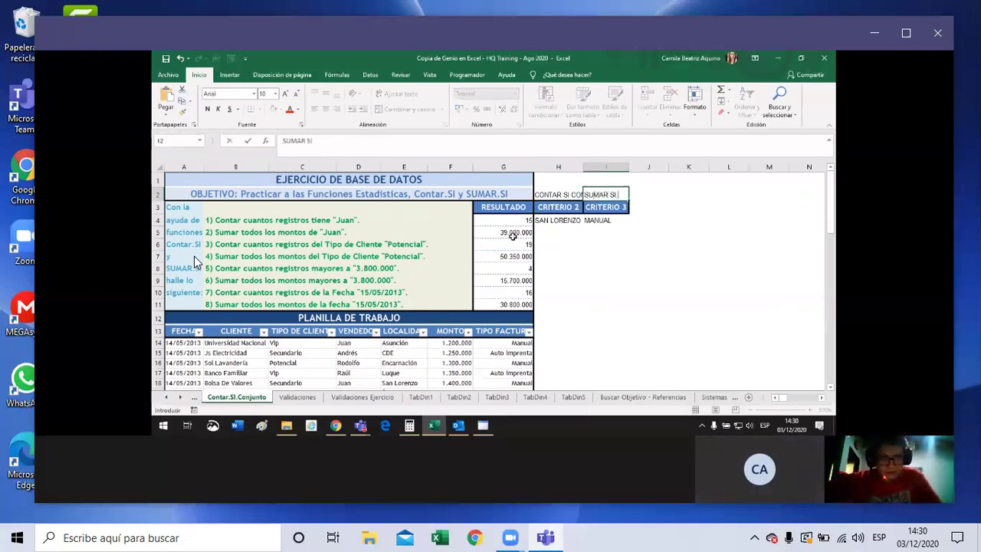
type("J")
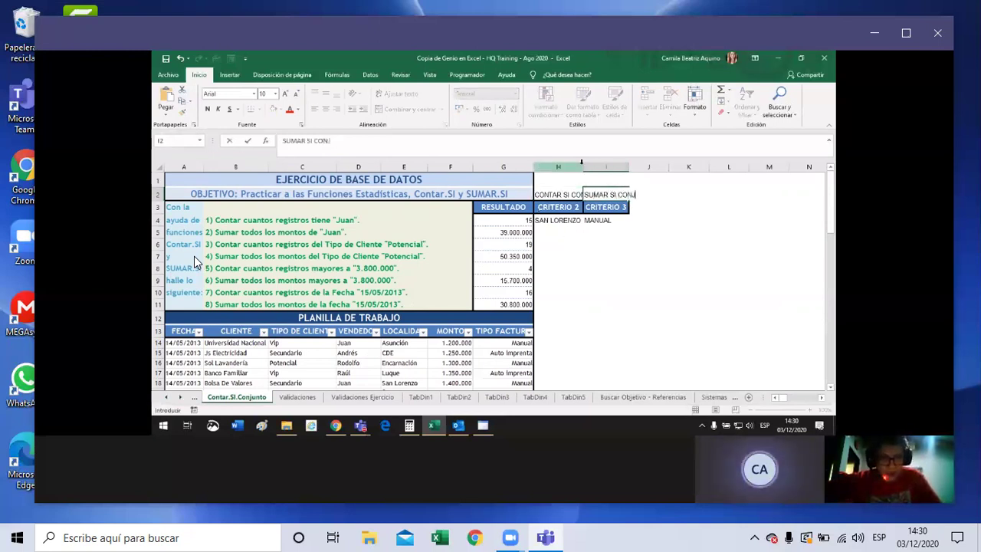
left_click(582, 244)
left_click(574, 230)
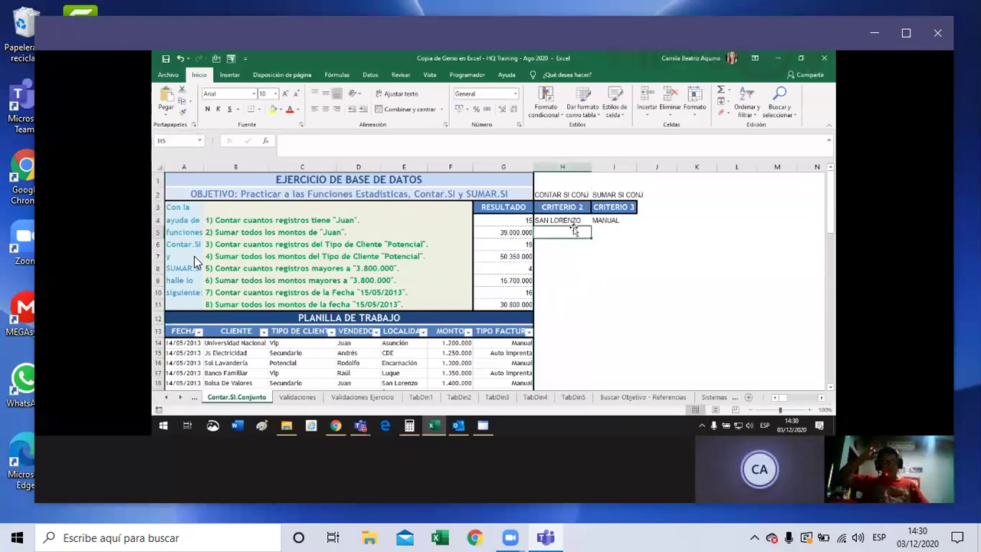
Start the CONTAR.SI.CONJUNTO counting formula in H5.
type("=CONT")
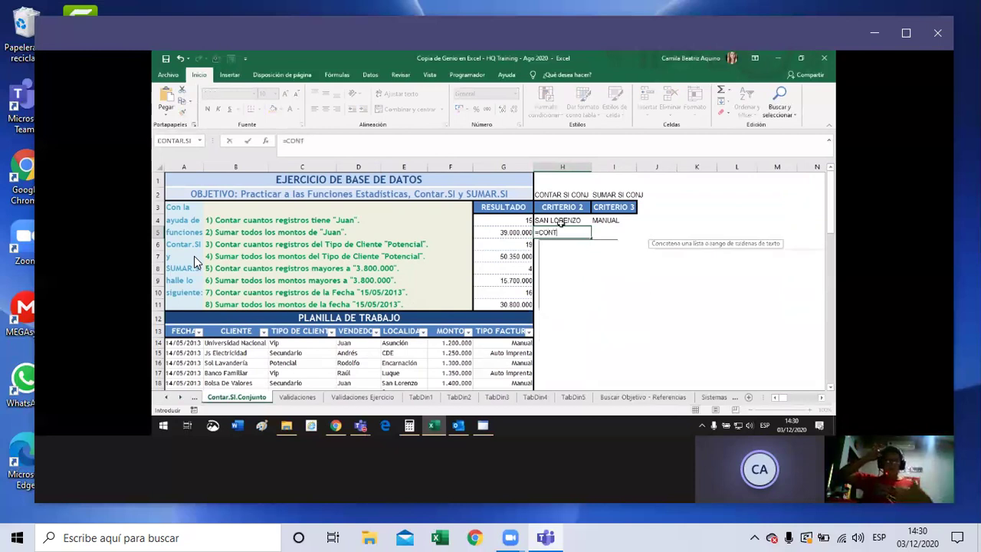
type("AR")
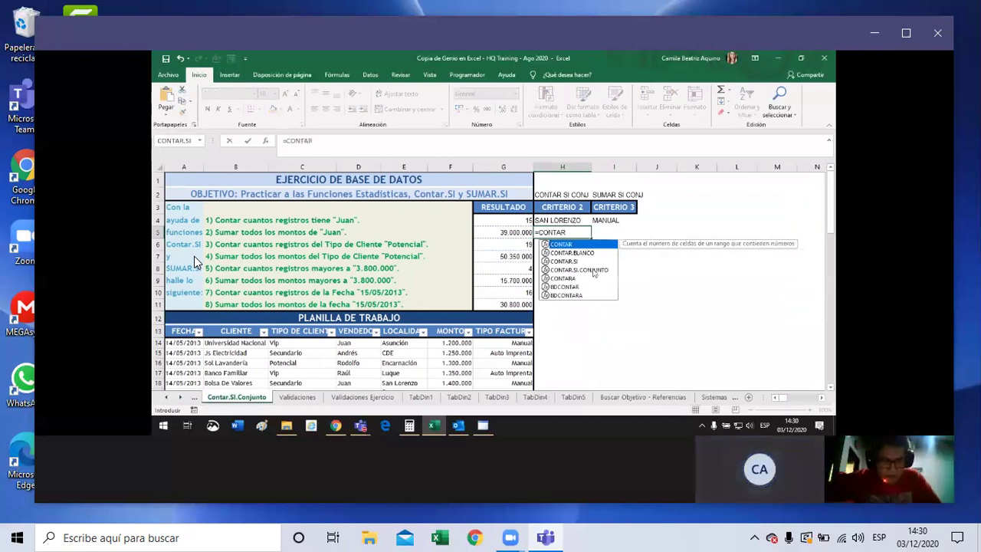
double_click(592, 269)
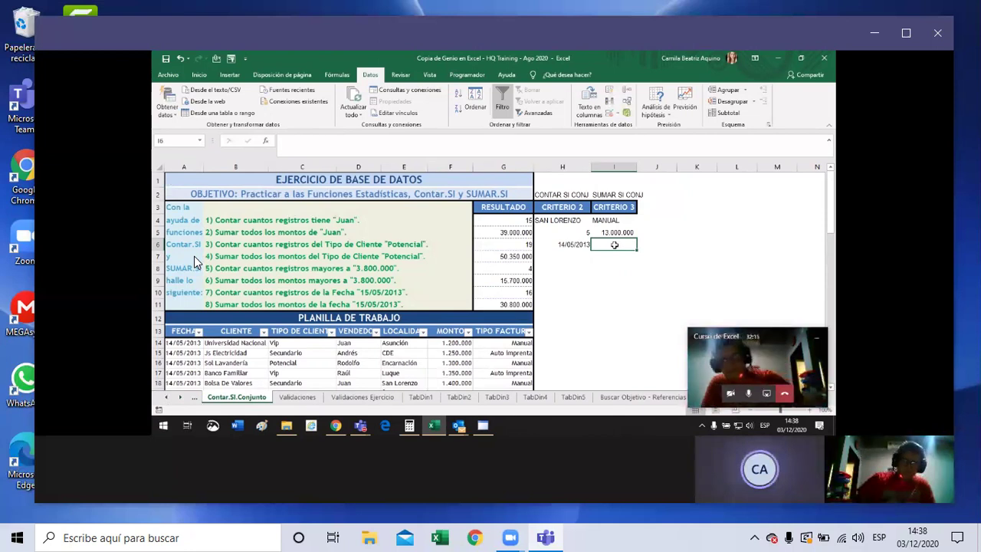
Enter Banco Familiar as the client criterion in I6, correcting the typo.
type("bAN")
key("BackSpace")
key("BackSpace")
key("BackSpace")
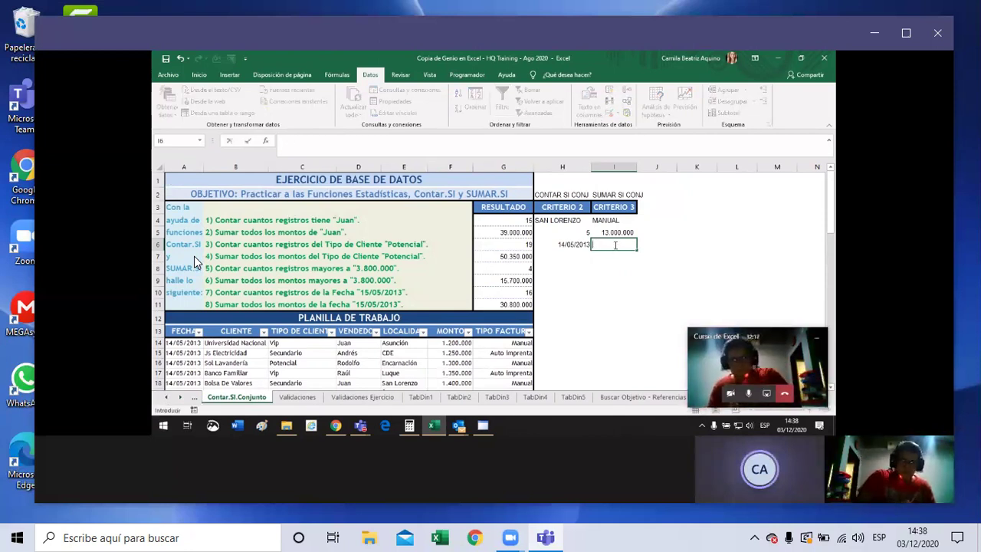
key("BackSpace")
key("BackSpace")
type("co Familiar")
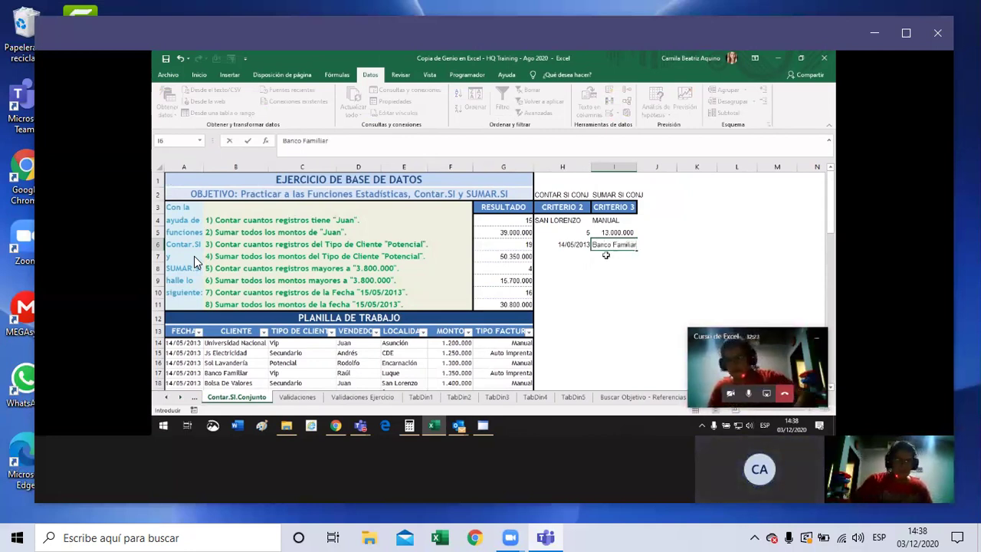
key("Return")
left_click(583, 254)
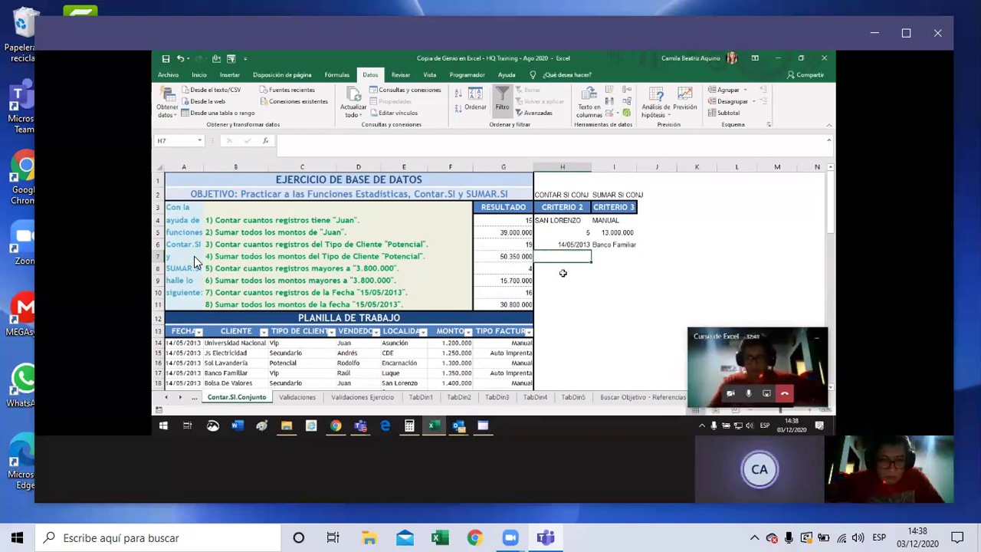
Copy the H5:I5 count and sum formulas into H7:I7, returning 4 and 13.000.000.
type("=")
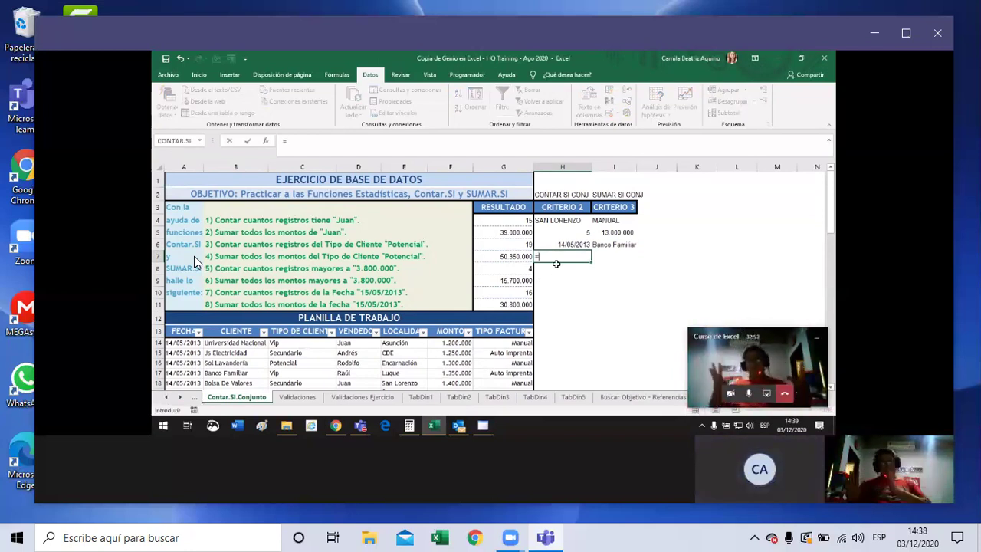
mouse_move(563, 232)
left_mouse_down()
mouse_move(622, 233)
mouse_move(608, 232)
left_mouse_up()
key("Escape")
key("ctrl+c")
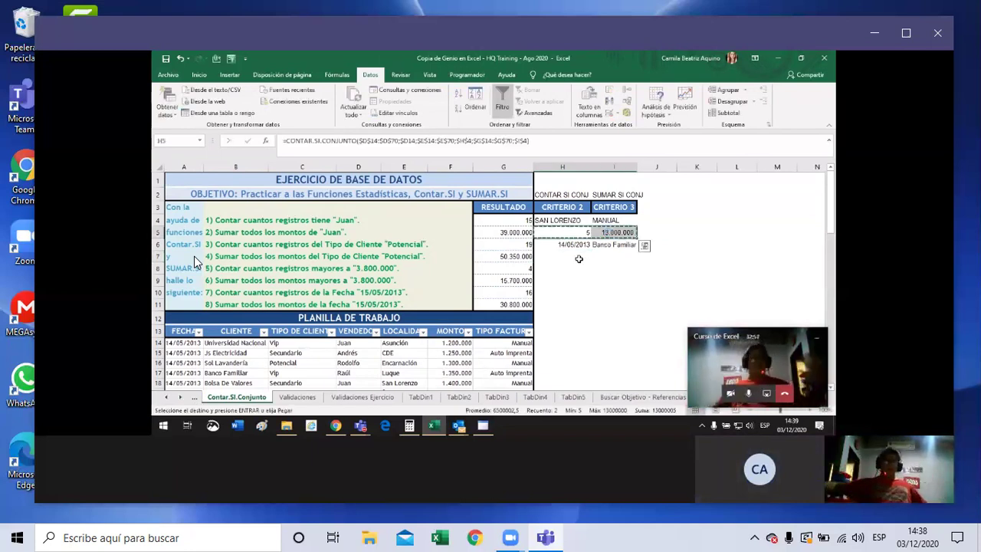
left_click(563, 256)
key("ctrl+v")
left_click(564, 256)
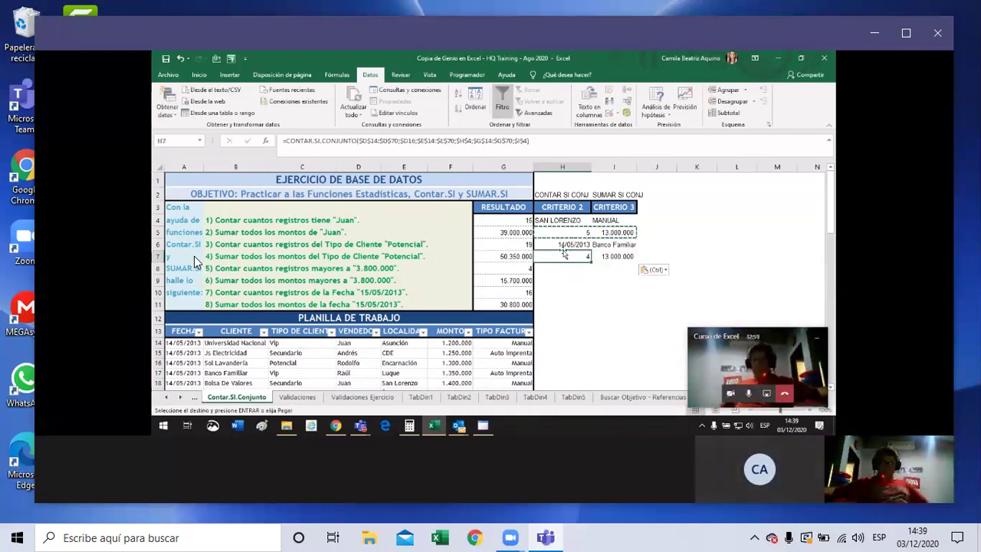
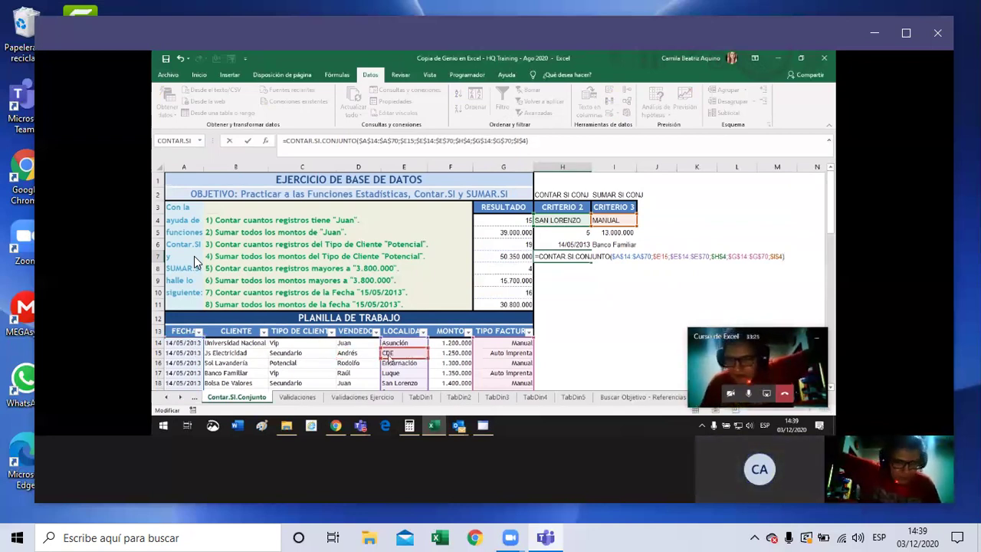
Point H7's first criteria pair at $C$14:$C$70 with the Potencial criterion $C16.
left_click(303, 362)
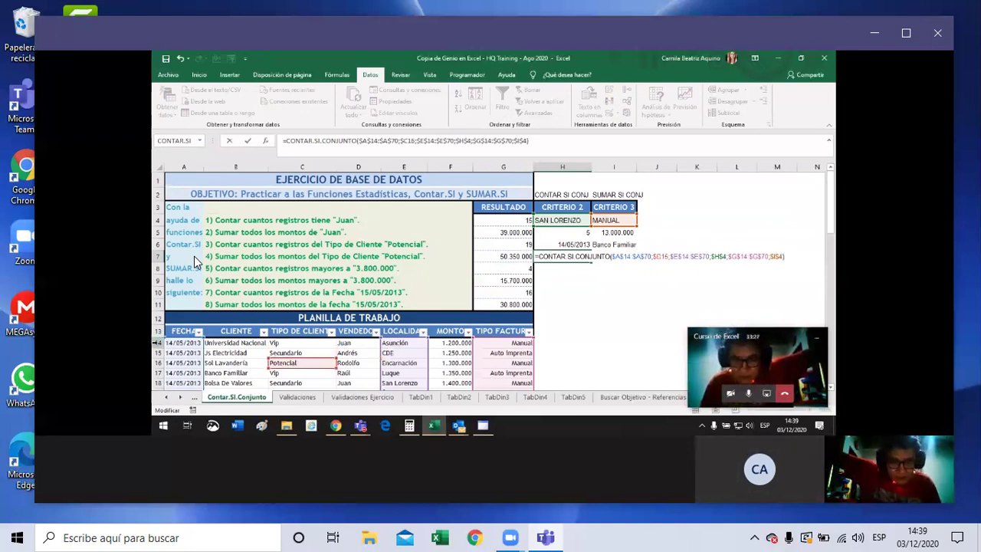
left_click_drag(184, 343, 295, 347)
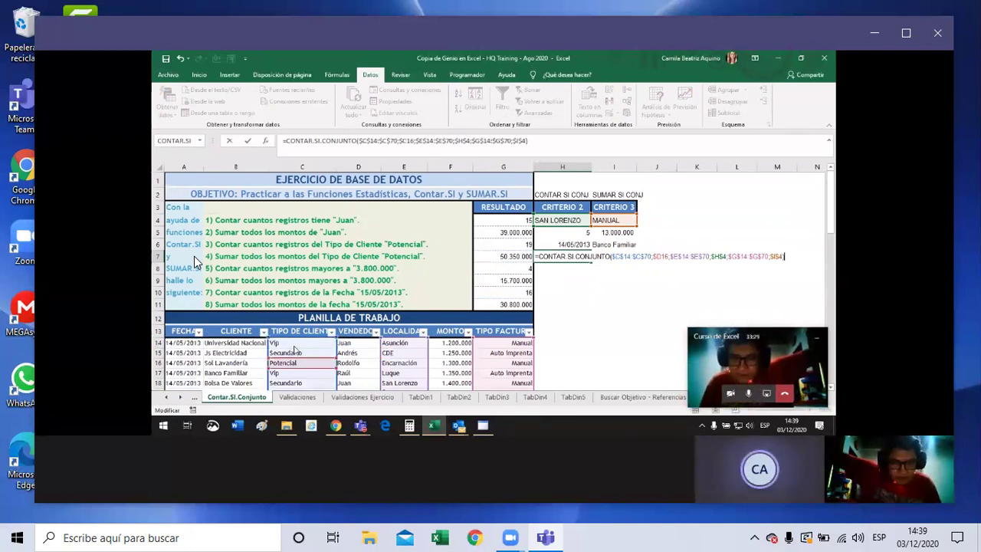
scroll(414, 343, "down", 1)
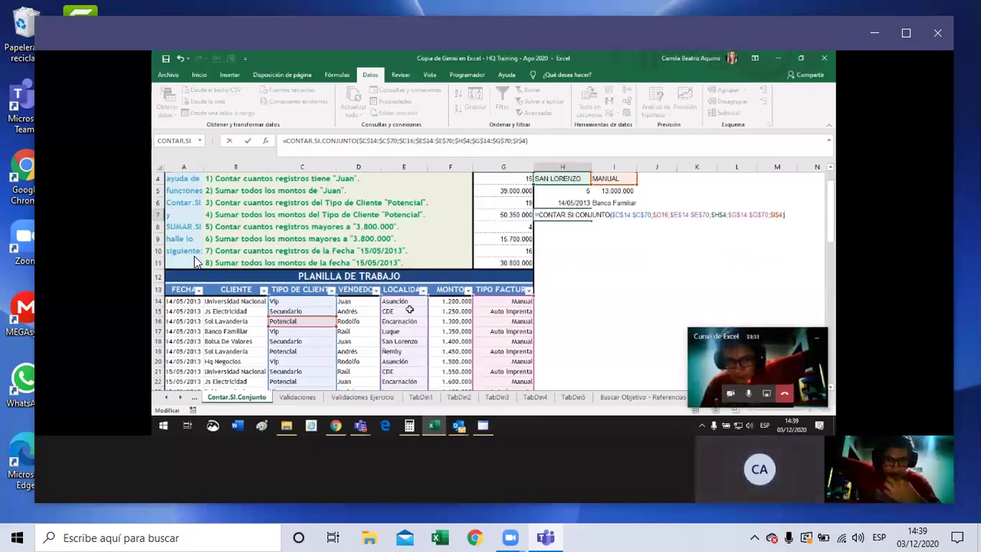
scroll(411, 331, "up", 1)
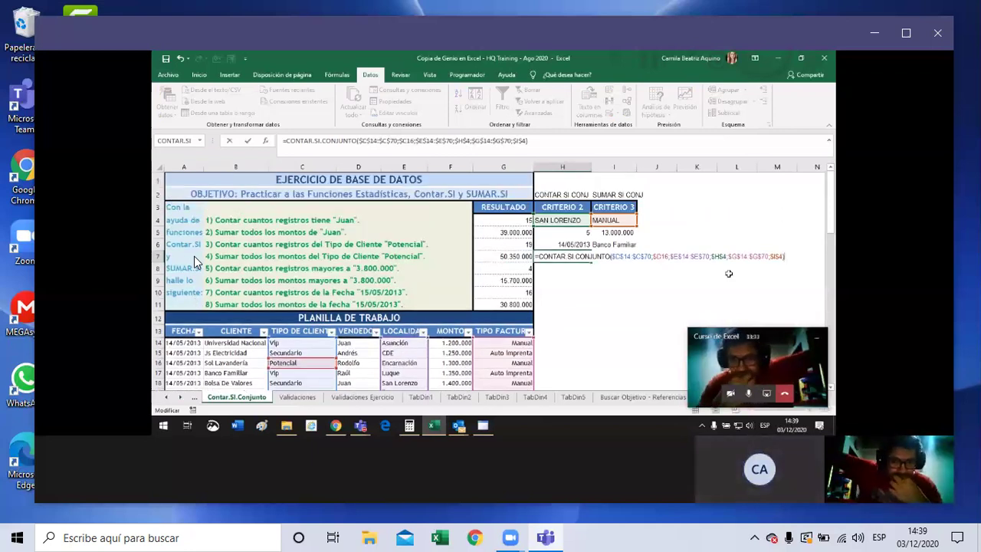
Delete the leftover old arguments and start the date range A14:A70 as the second criteria range.
left_click(386, 142)
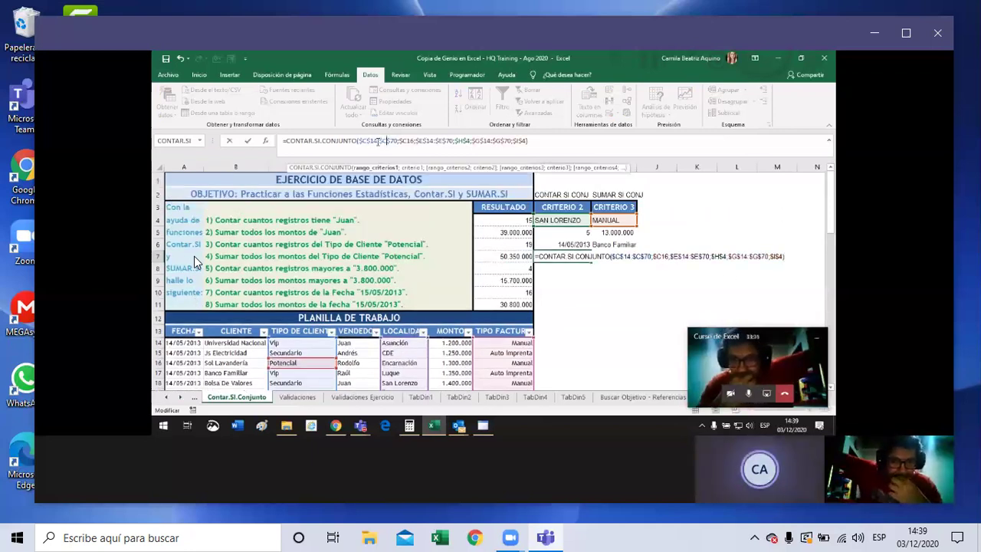
left_click_drag(417, 140, 523, 139)
key("BackSpace")
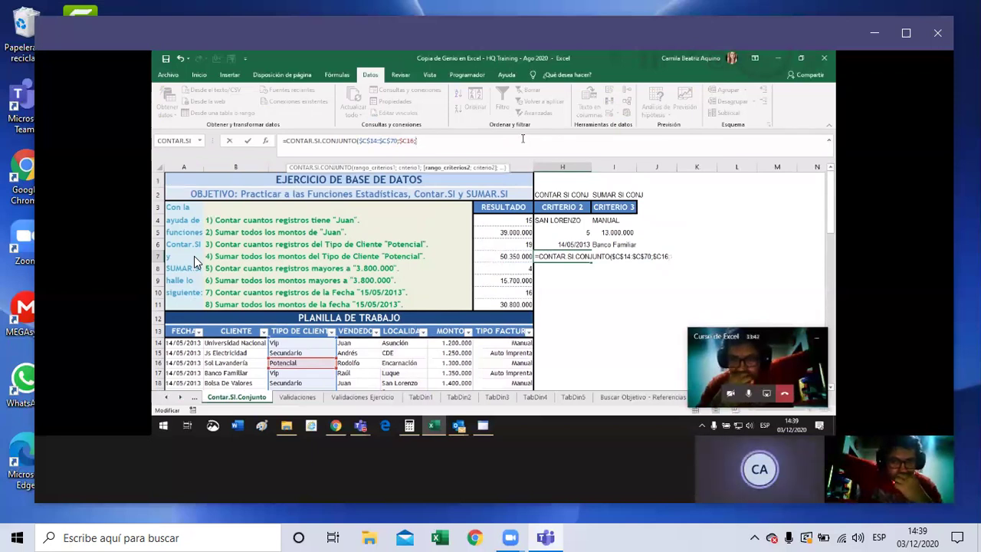
mouse_move(197, 340)
left_mouse_down()
mouse_move(182, 394)
mouse_move(183, 376)
left_mouse_up()
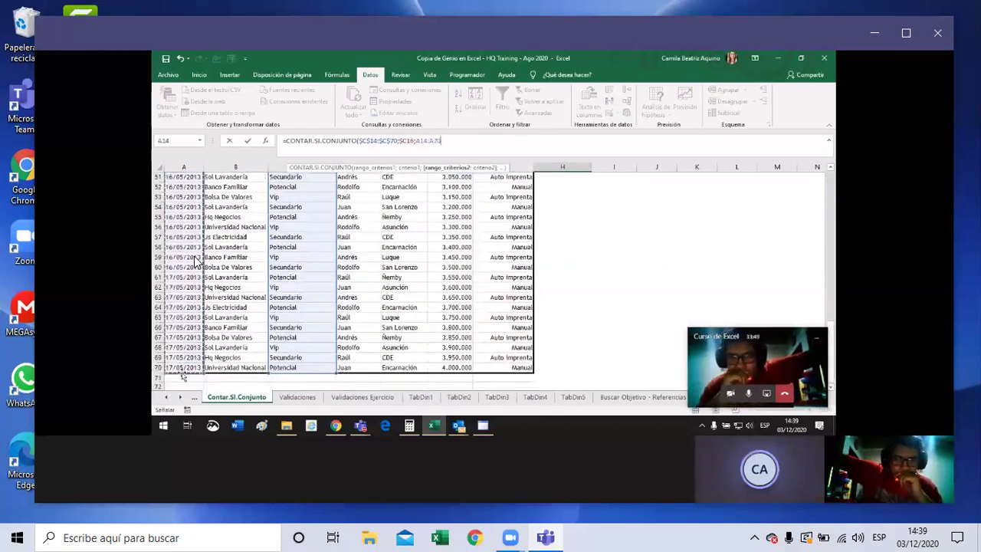
Dismiss the stray Go To dialog and add the date criterion "14/05/2013" after the date range.
key("F5")
left_click(680, 203)
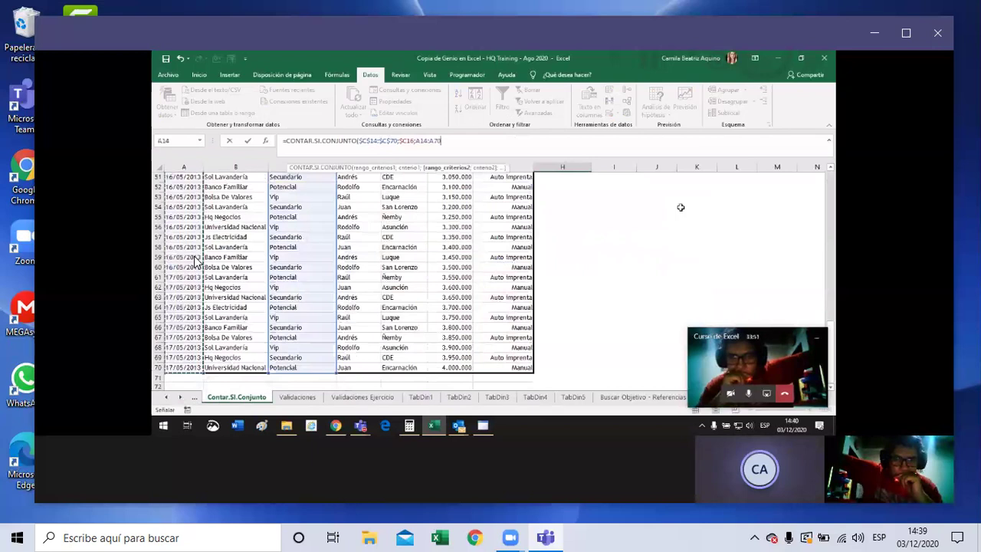
type("$A$70;")
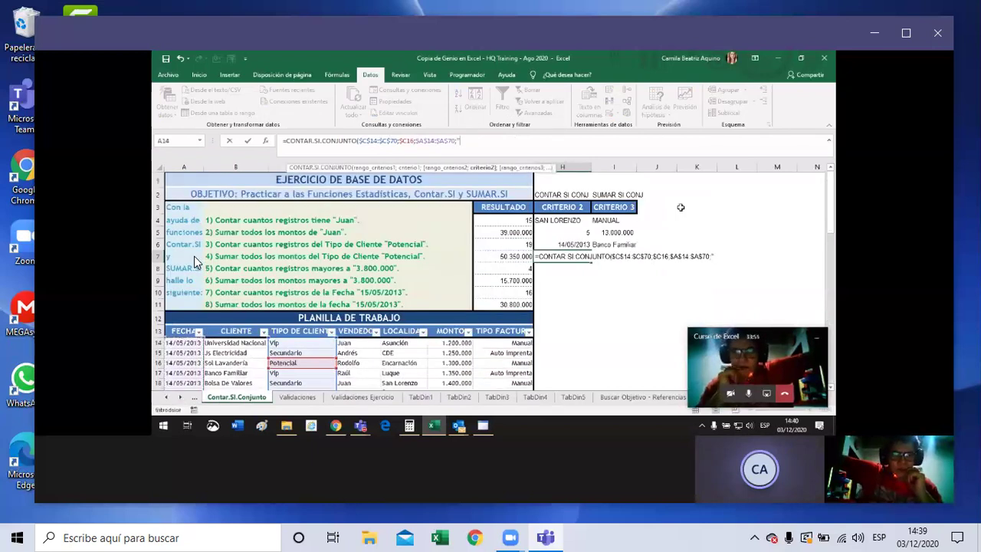
type("5/20")
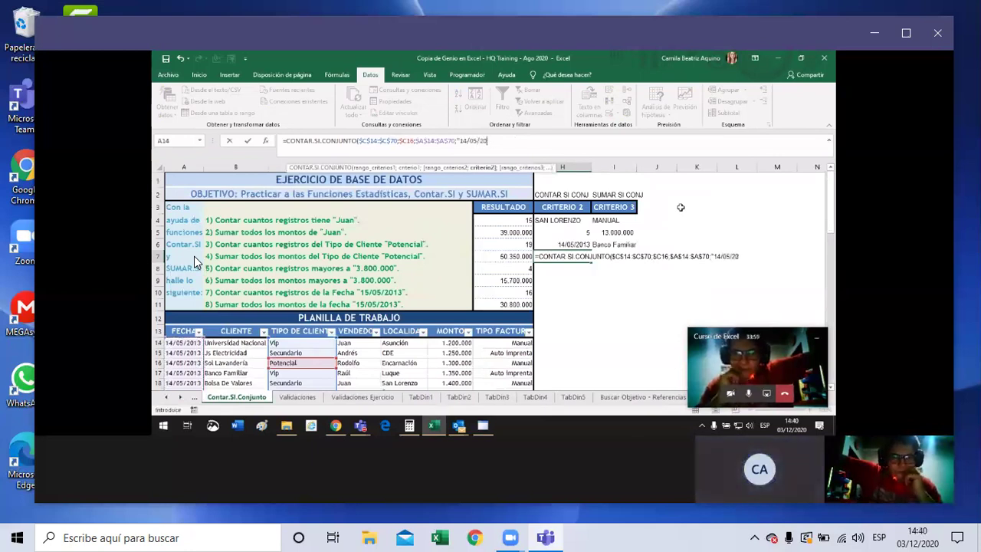
type("213\"")
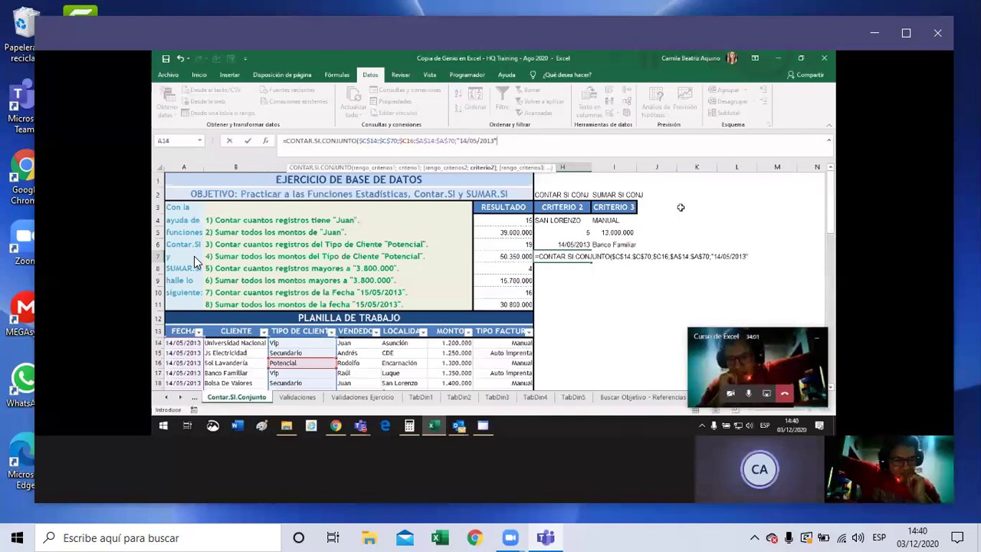
type(";")
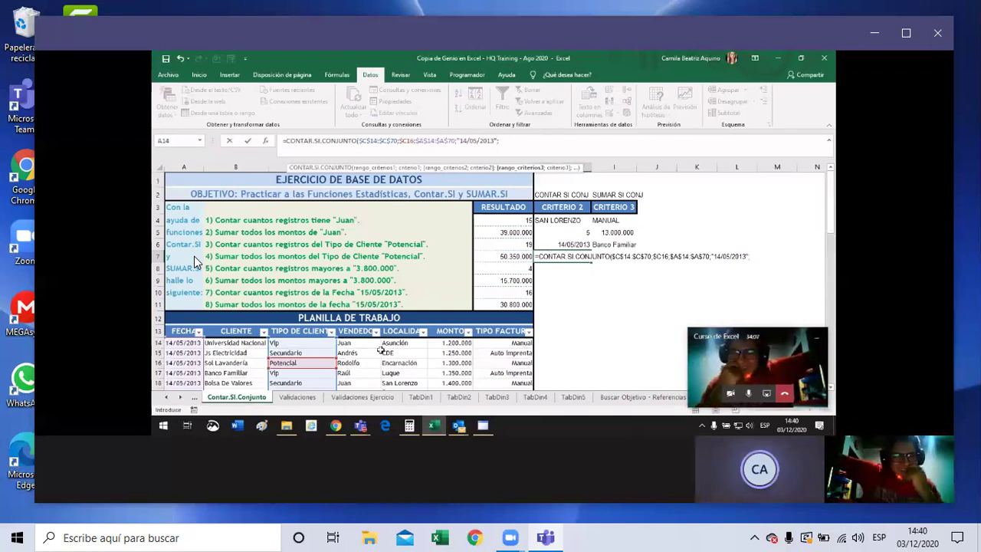
Try adding a client criterion, then trim the stray B16 argument after the too-few-arguments warning.
left_click_drag(245, 343, 238, 368)
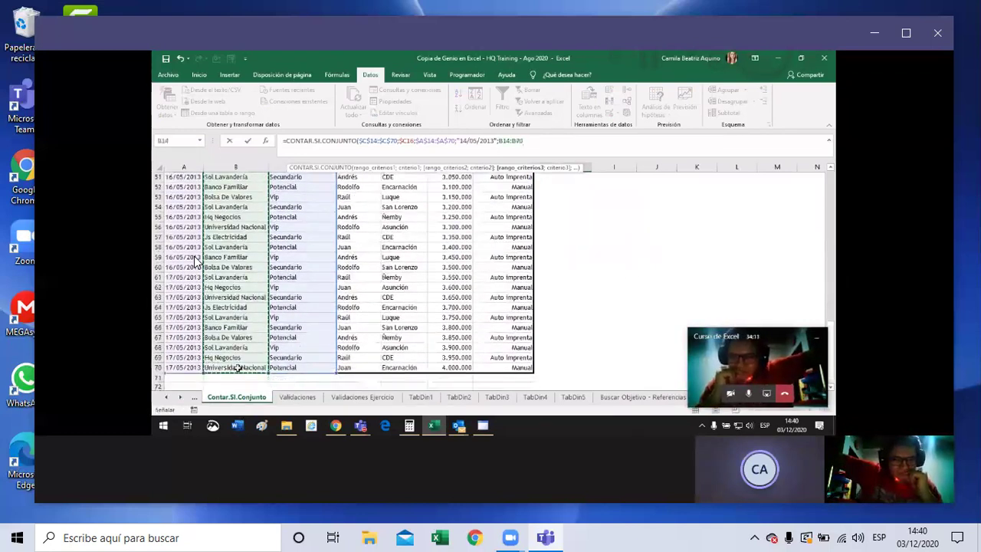
key("F4")
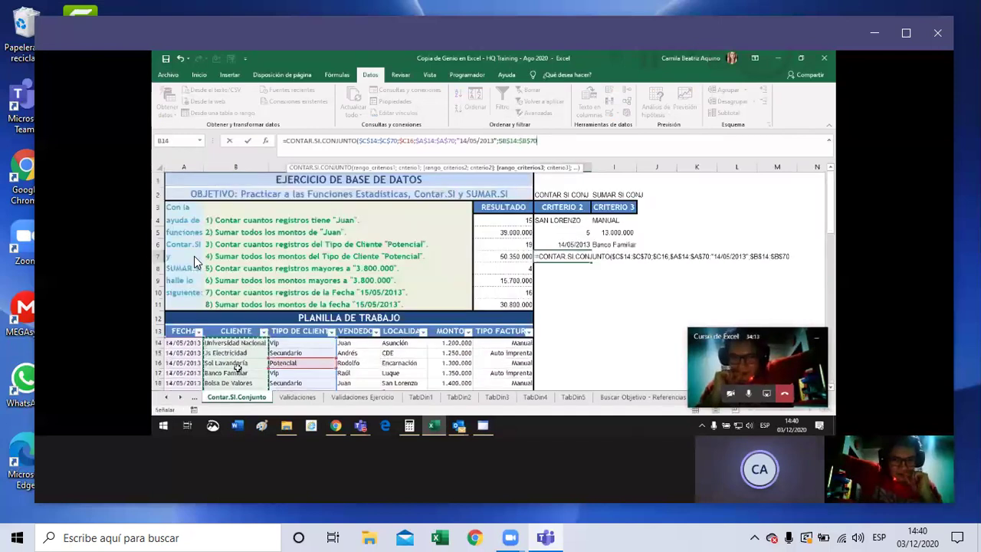
left_click(238, 364)
type(";\"Banc")
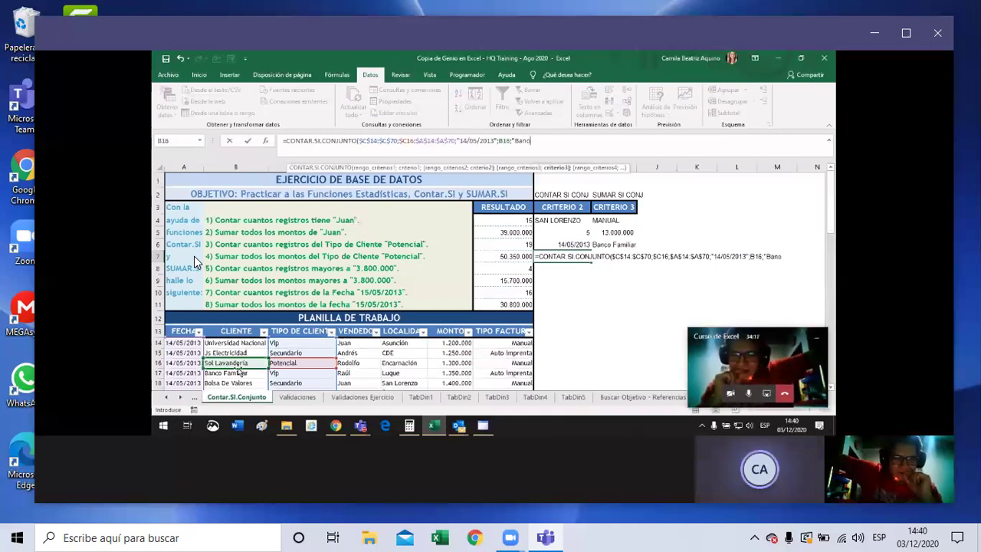
type("o Familiar\"")
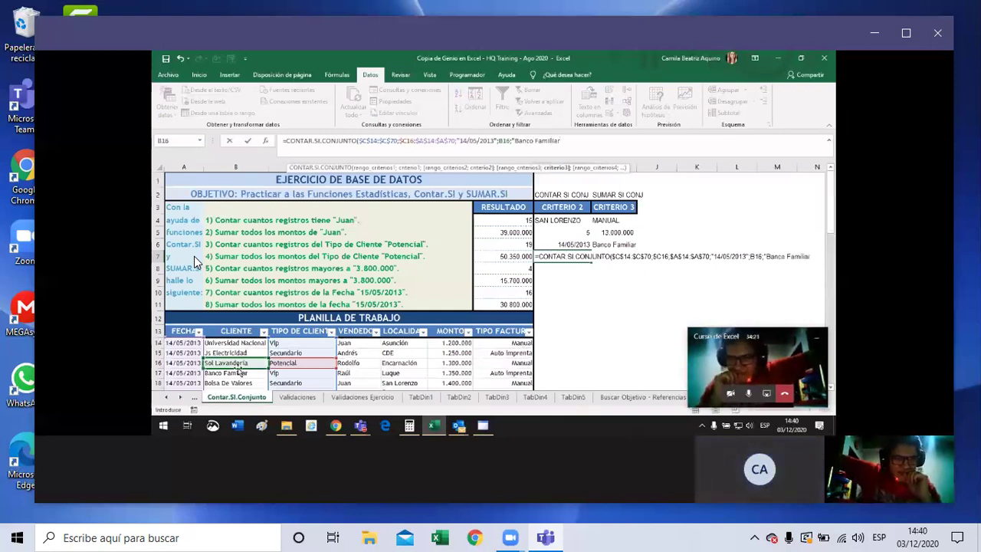
type(")")
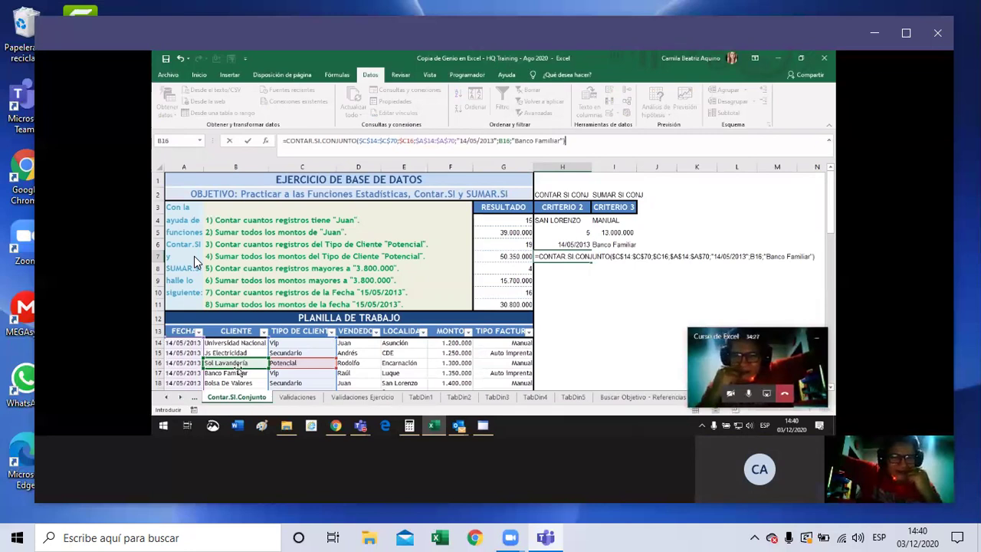
key("BackSpace")
key("BackSpace")
key("BackSpace")
key("BackSpace")
key("BackSpace")
key("BackSpace")
key("BackSpace")
key("BackSpace")
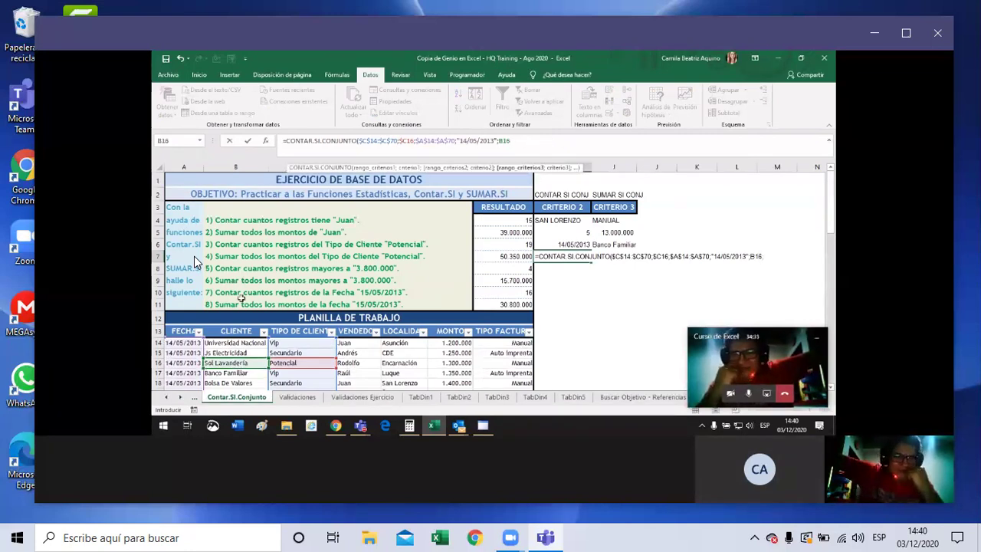
key("Return")
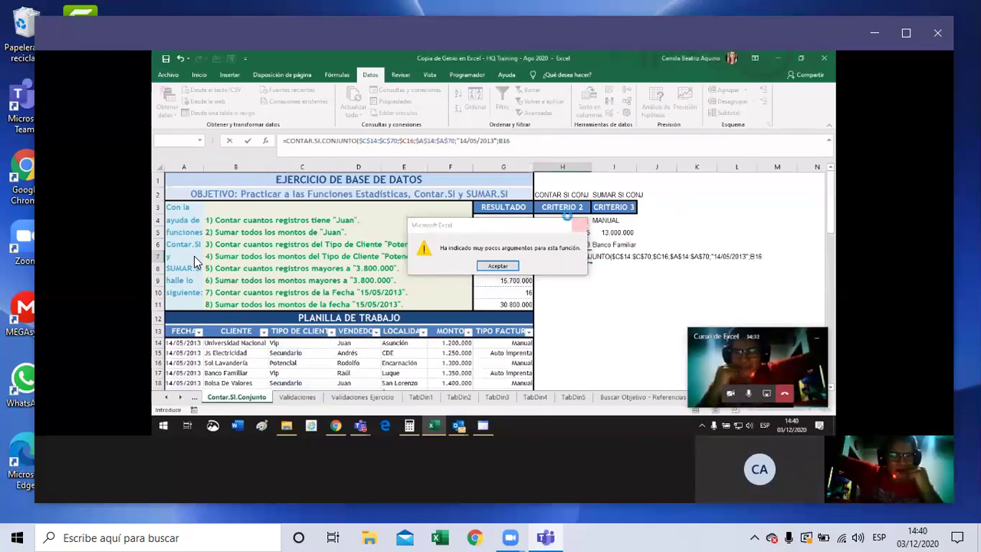
left_click(580, 226)
key("BackSpace")
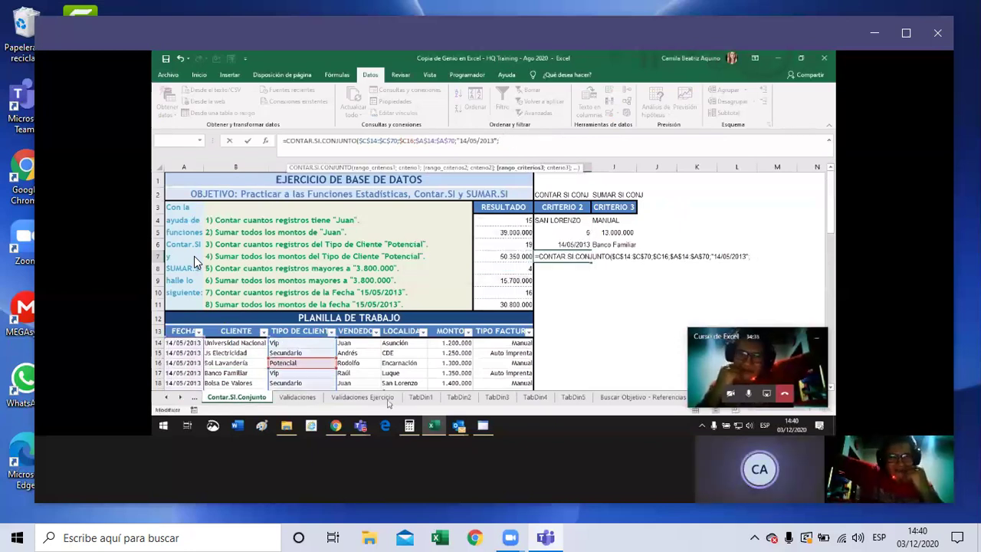
Add $B$14:$B$70 with criterion "Banco Familiar" and enter the H7 formula, which returns 0.
mouse_move(235, 342)
left_mouse_down()
mouse_move(235, 389)
mouse_move(243, 375)
left_mouse_up()
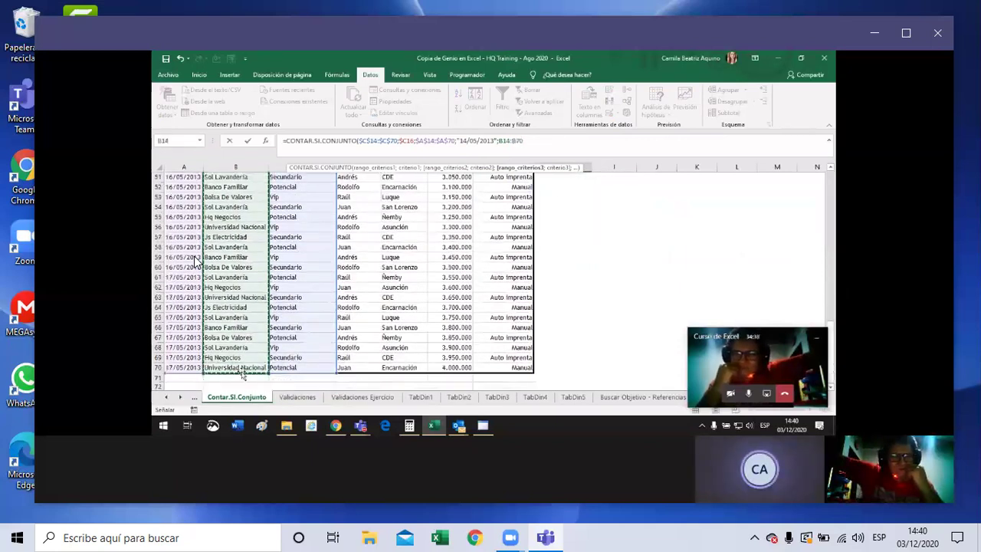
key("F4")
type(";")
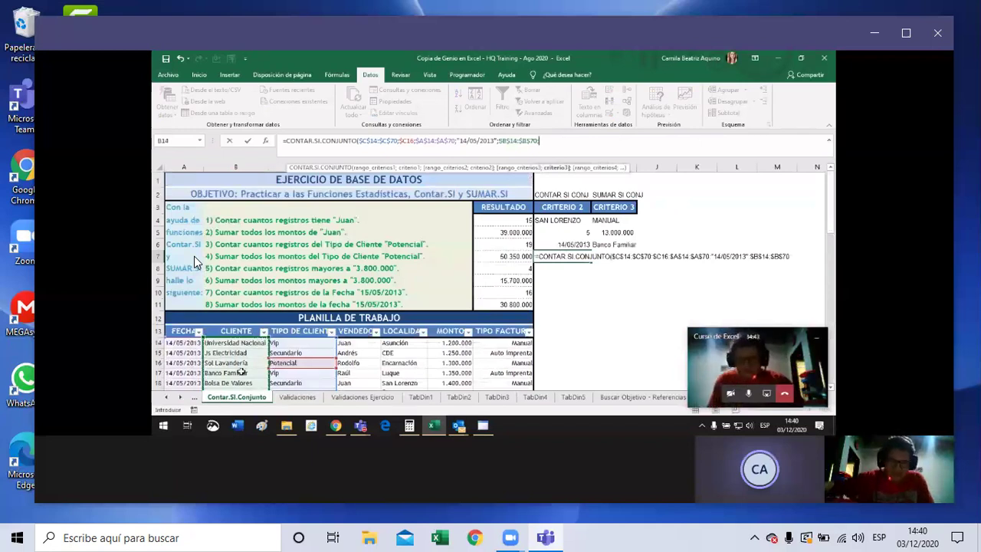
type("\"Ba")
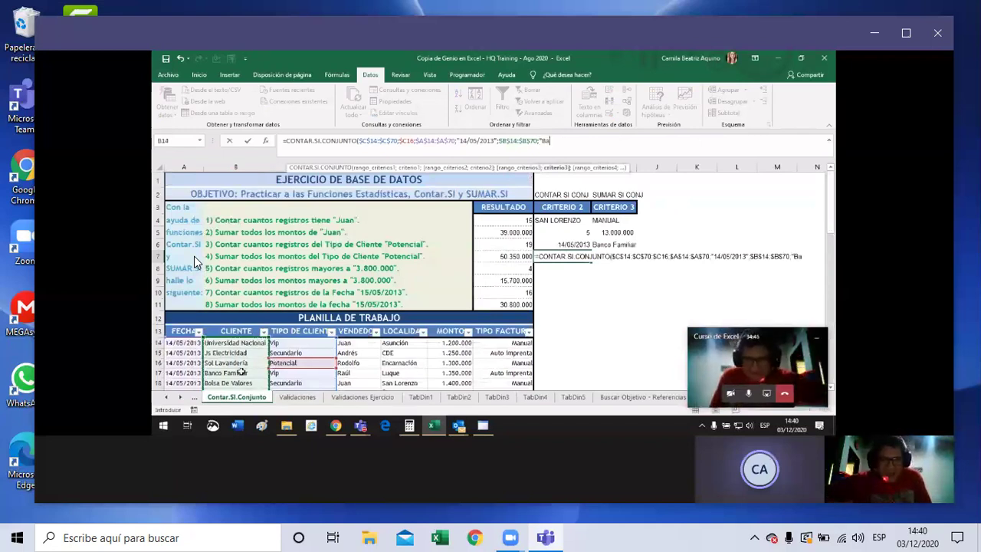
type("nco Familiar")
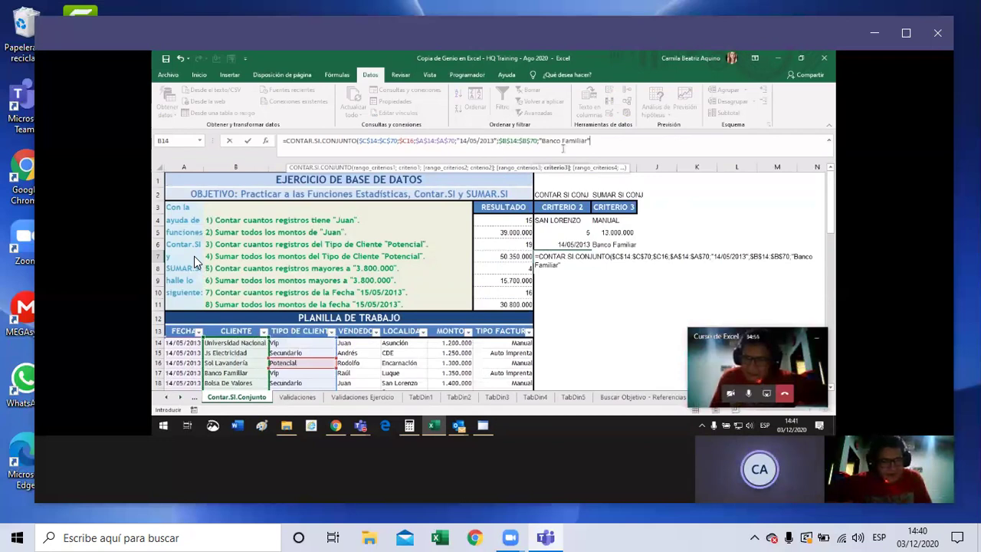
type(")")
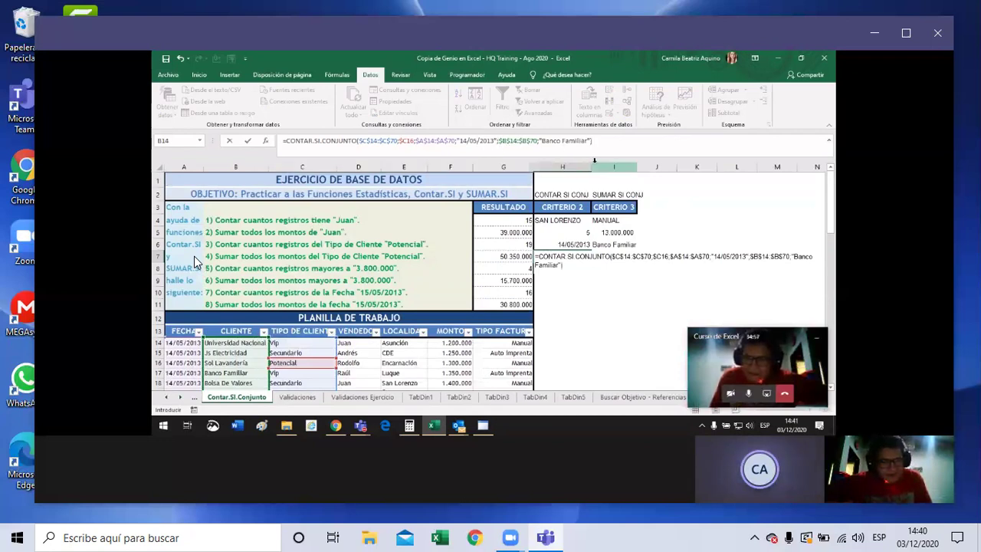
key("Return")
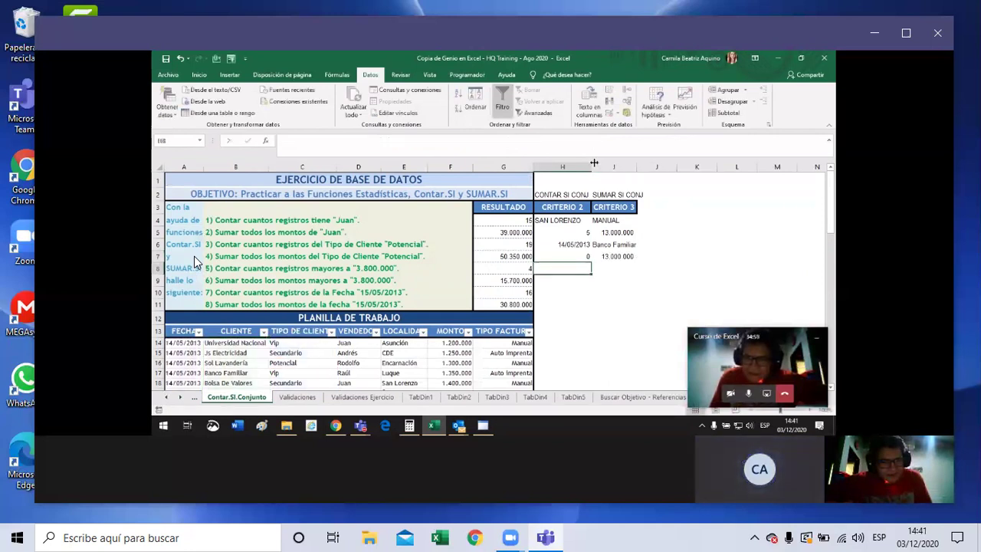
Filter the FECHA column to show only 14/05/2013 records.
left_click(576, 257)
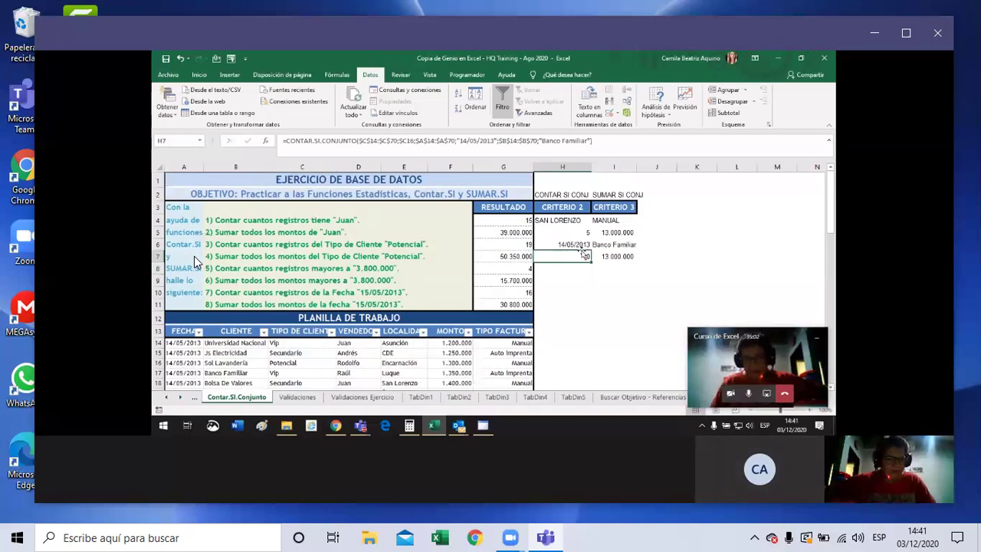
left_click(197, 331)
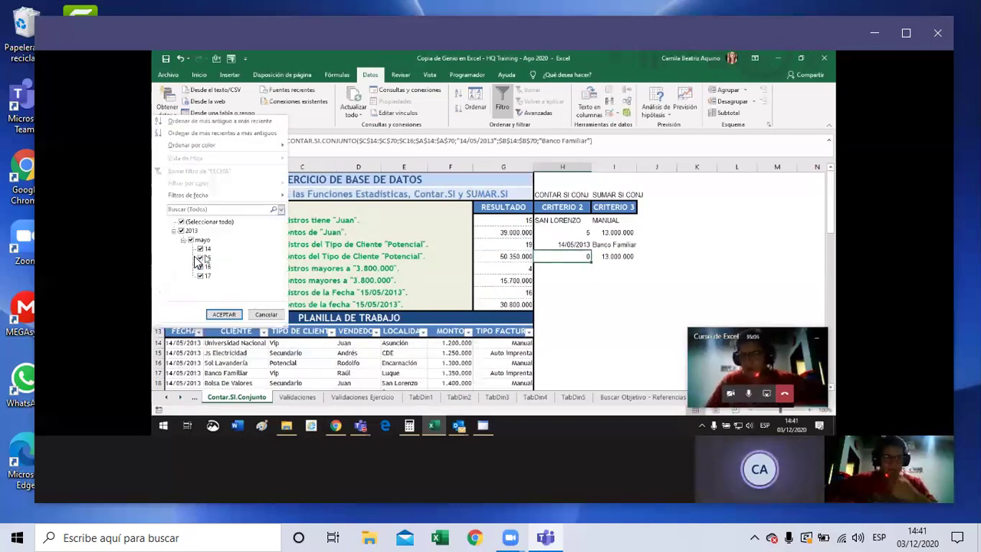
left_click(180, 222)
left_click(200, 249)
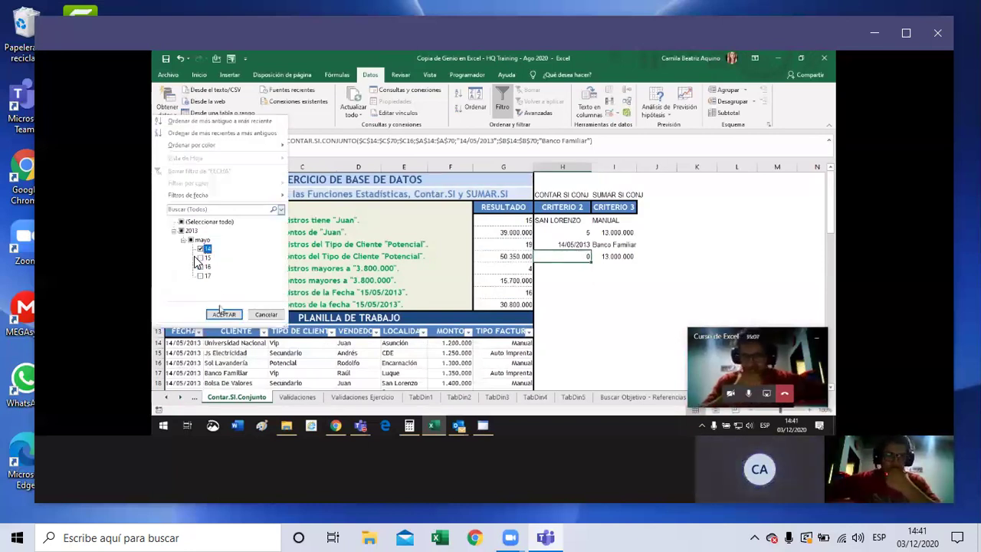
left_click(223, 314)
scroll(260, 266, "down", 2)
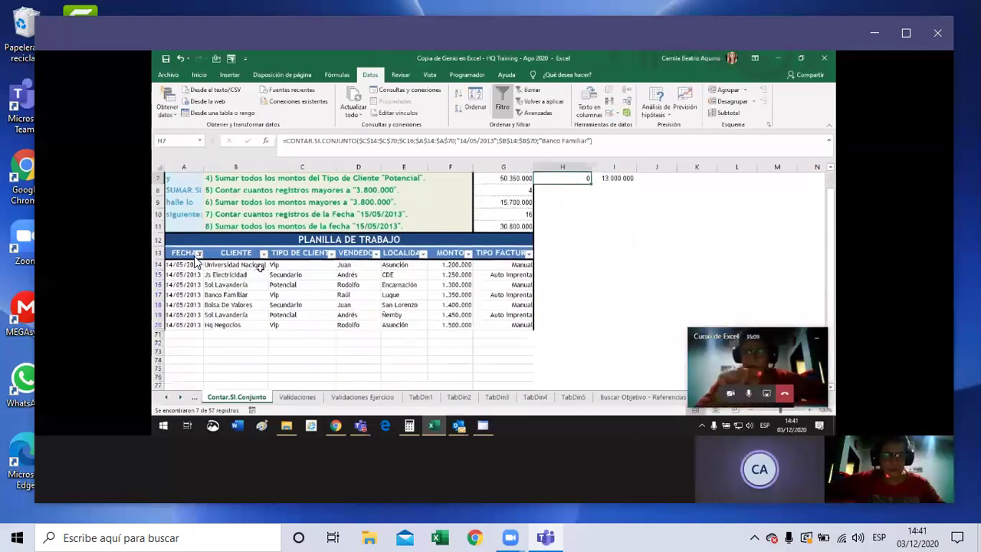
Further filter the CLIENTE column to Banco Familiar, leaving one Vip record.
left_click(263, 253)
left_click(298, 316)
left_click(337, 400)
scroll(360, 336, "up", 1)
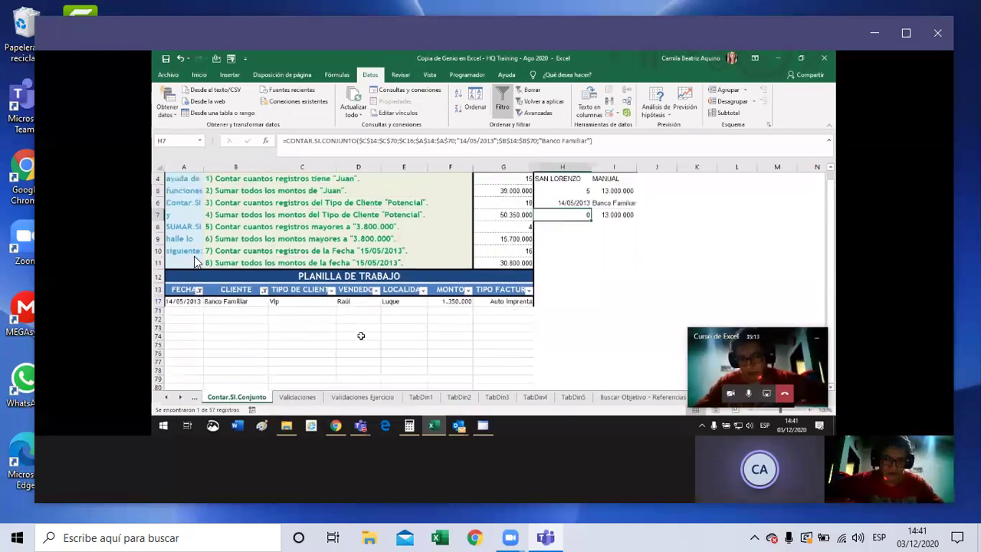
scroll(360, 336, "up", 1)
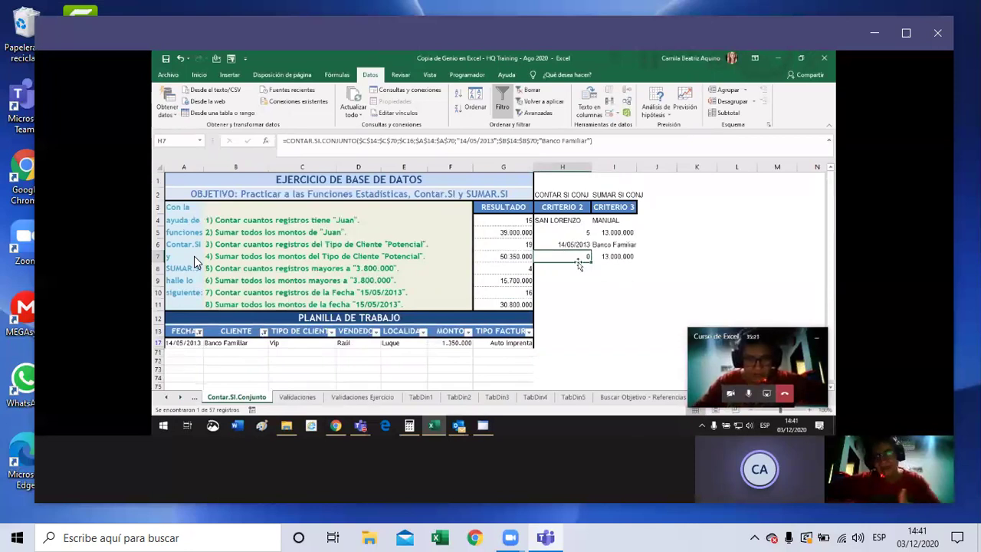
left_click(303, 342)
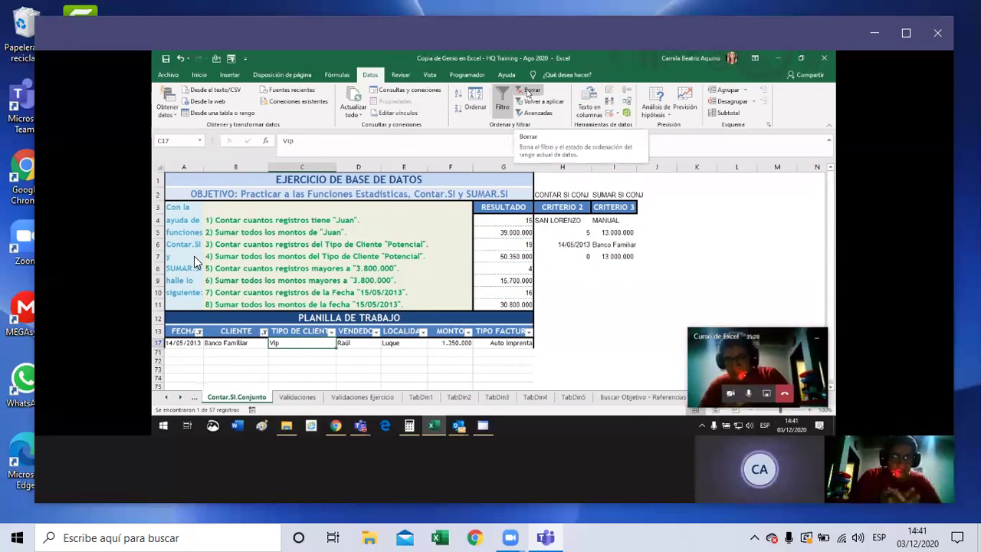
Change the date in H7's count formula from 14/05/2013 to 15/05/2013, so it returns 1.
left_click(619, 257)
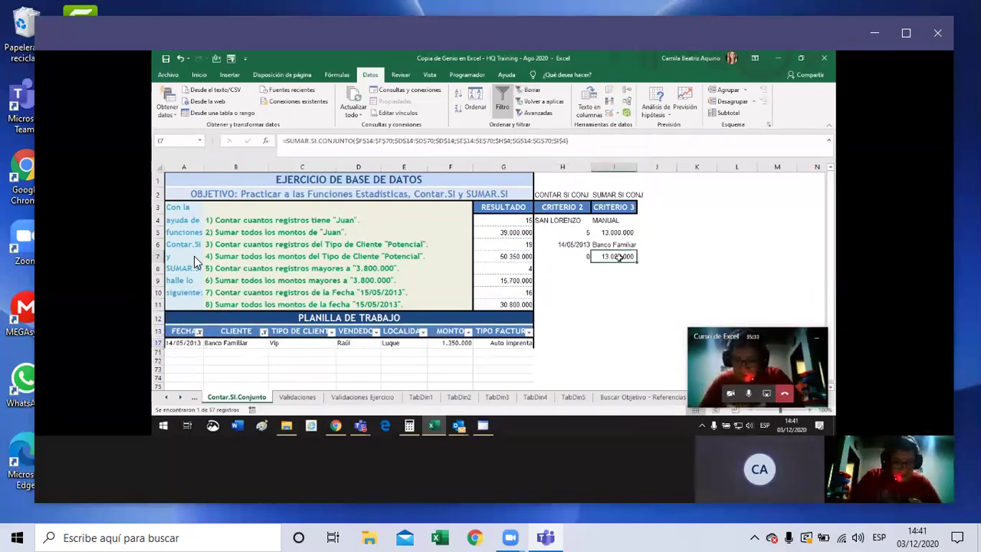
left_click(573, 242)
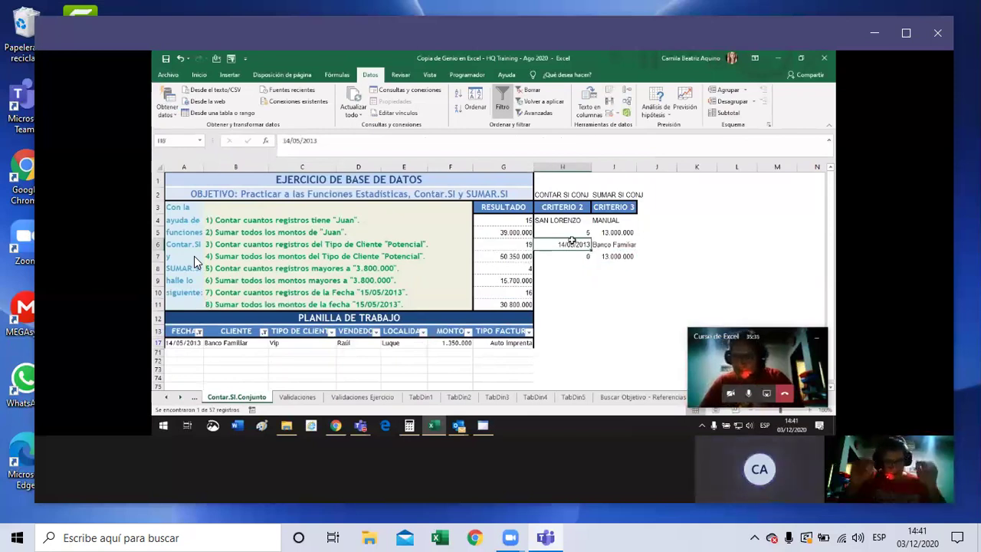
left_click(587, 257)
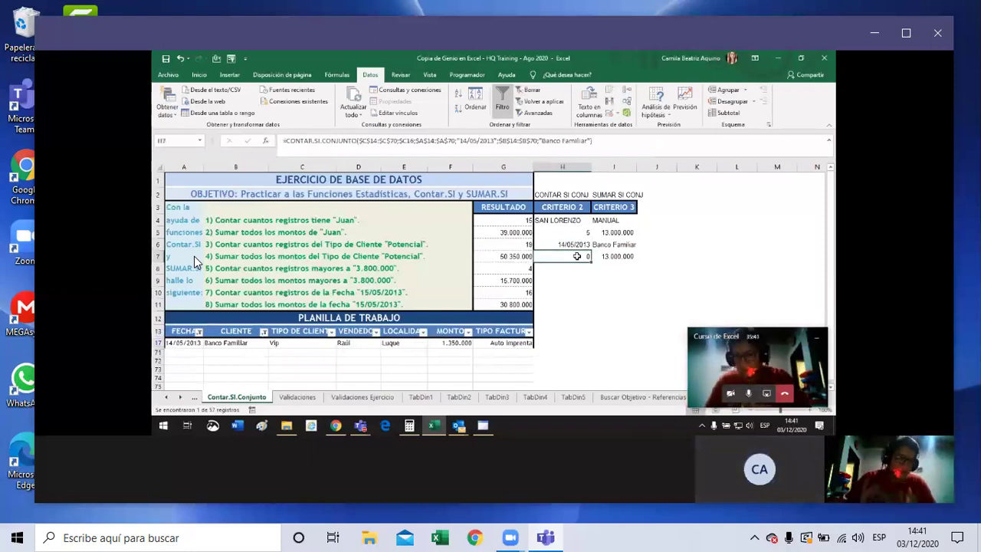
left_click(484, 141)
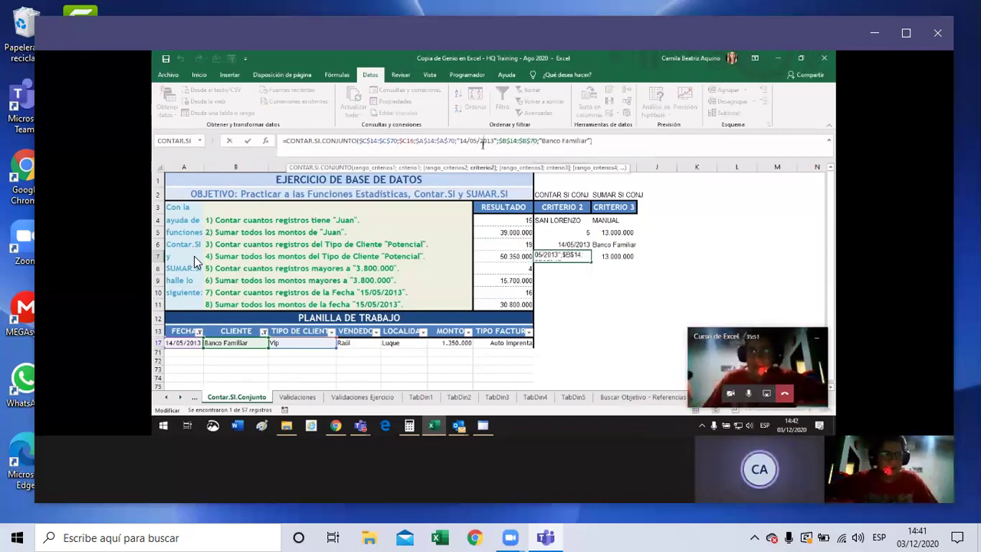
left_click(465, 141)
key("BackSpace")
type("5")
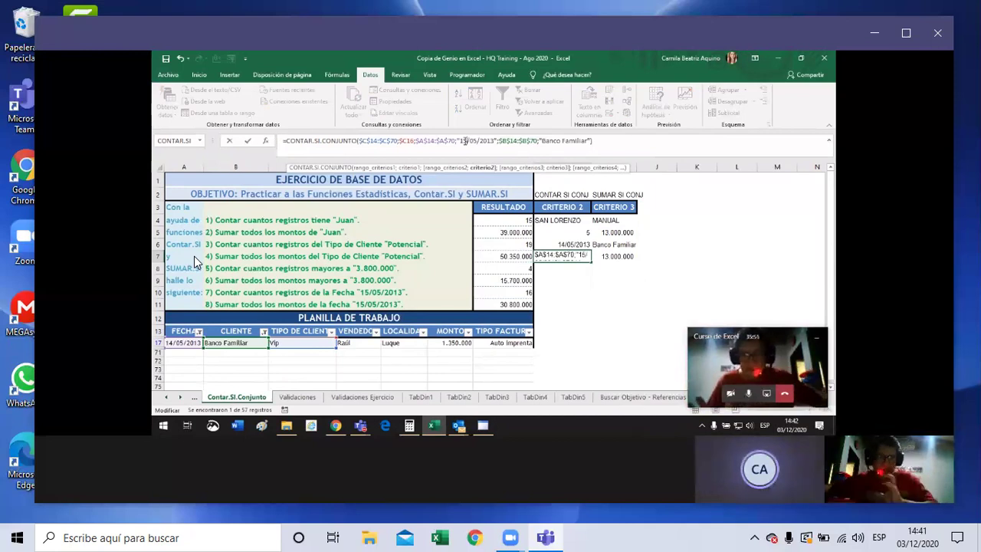
key("Return")
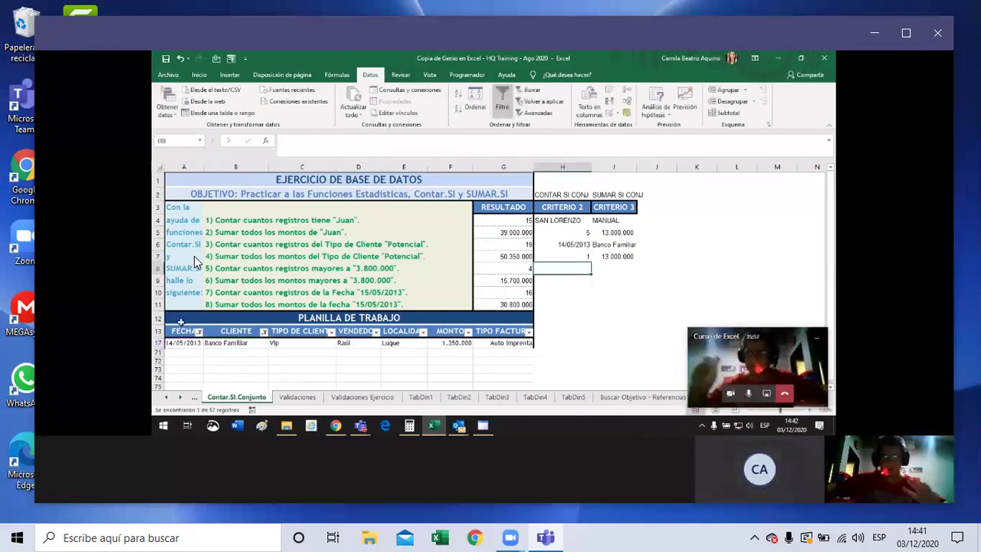
left_click(197, 330)
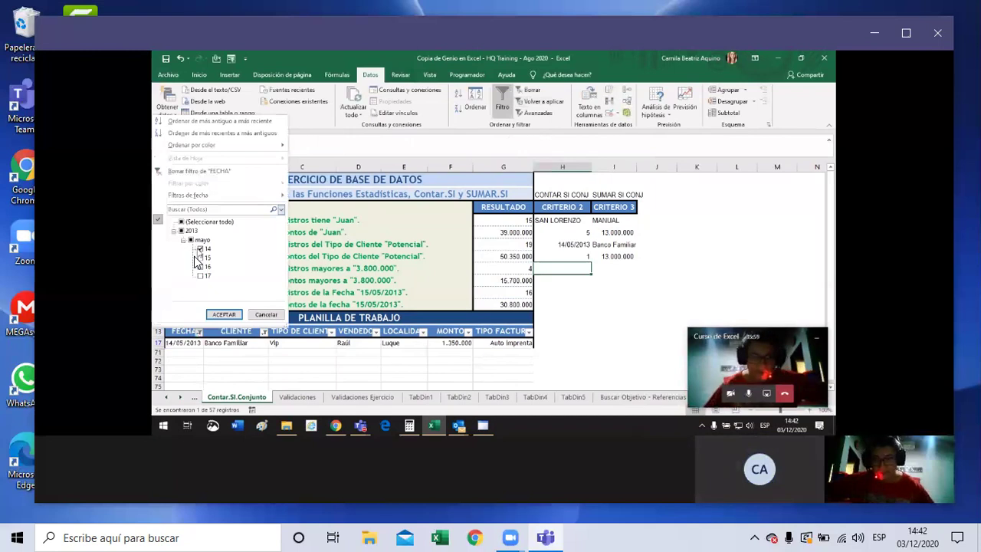
Add 15 May to the FECHA filter and change H6 to 15/05/2013.
left_click(199, 257)
left_click(223, 314)
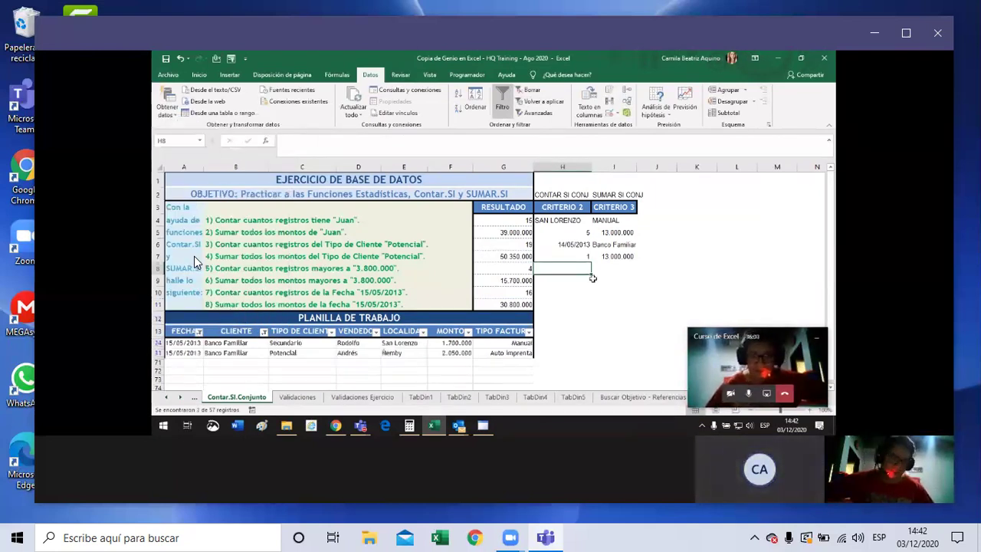
left_click(567, 244)
left_click(290, 141)
key("BackSpace")
type("5")
left_click(595, 271)
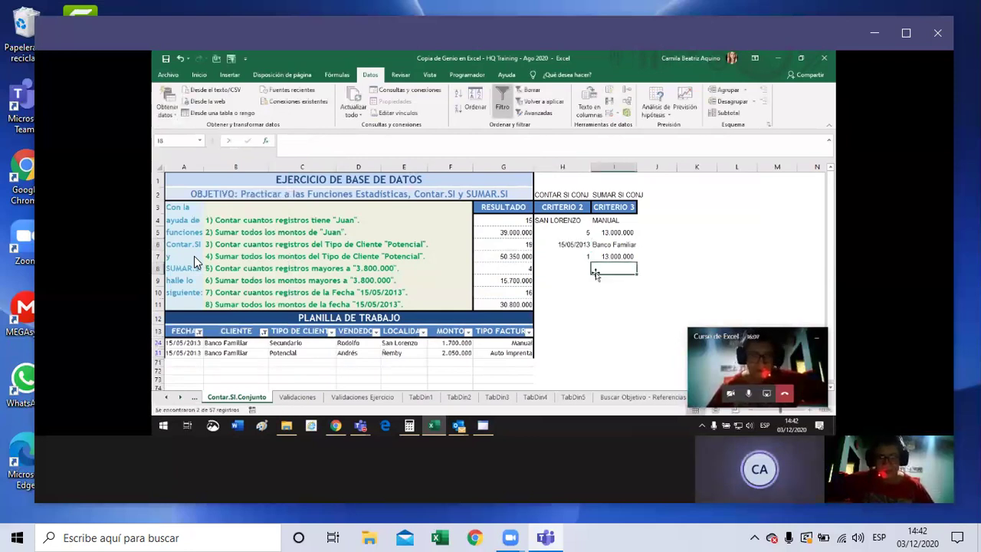
left_click(576, 254)
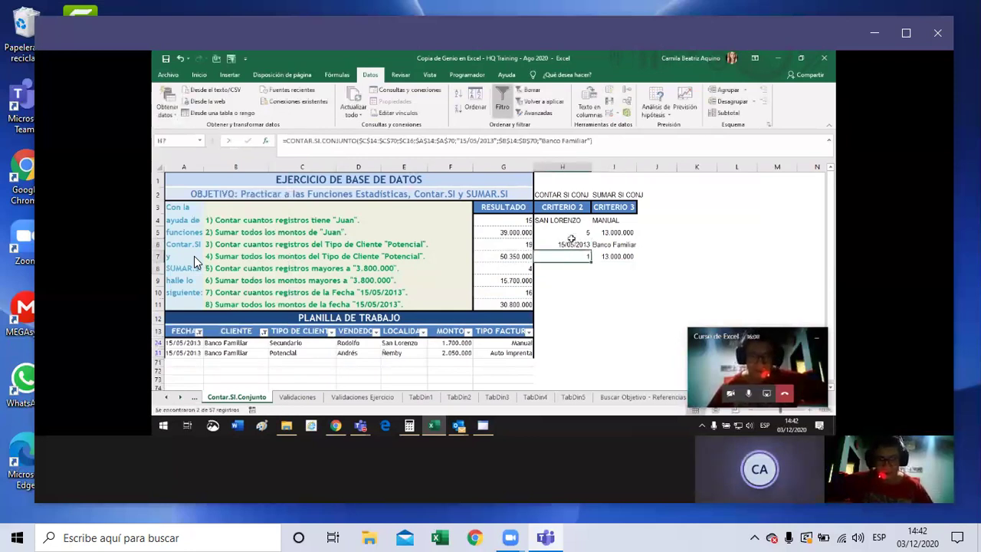
Abandon a first edit of I7's sum formula and clear the table filter.
left_click(621, 256)
left_click(566, 140)
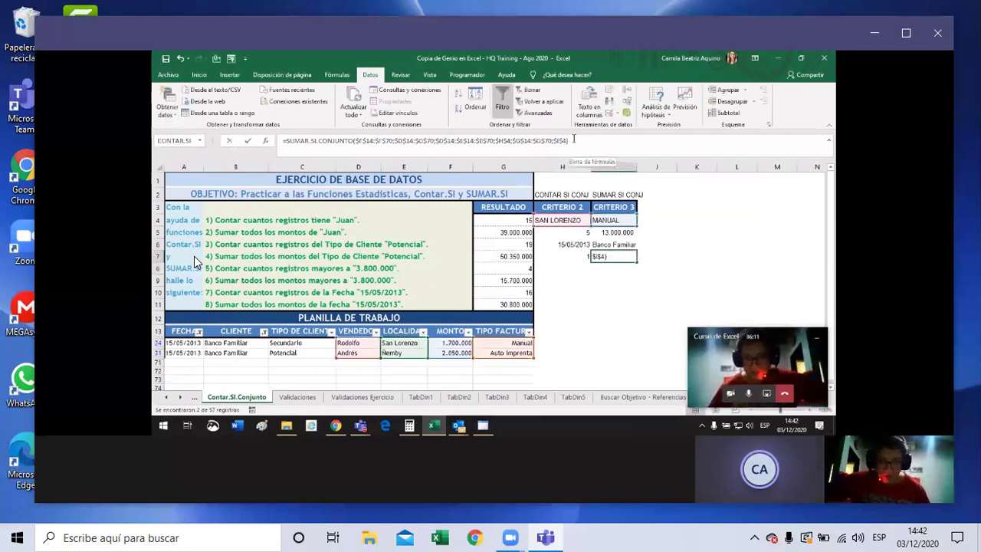
left_click_drag(565, 140, 401, 141)
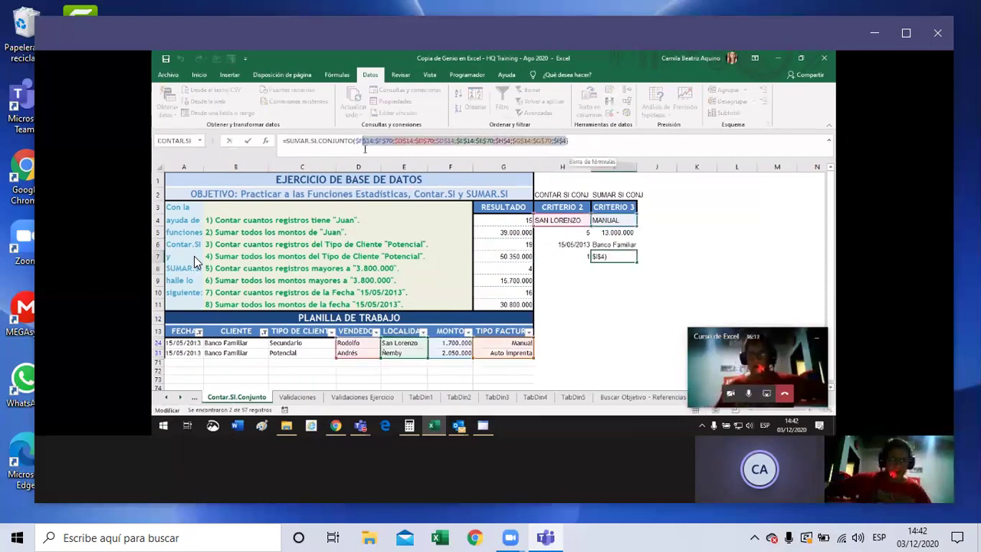
key("BackSpace")
key("BackSpace")
key("BackSpace")
key("BackSpace")
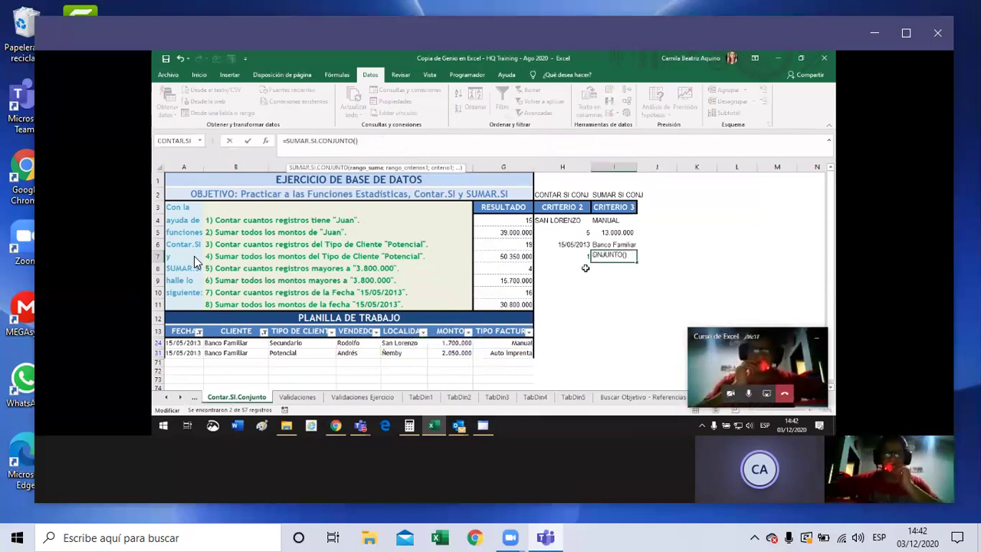
left_click(612, 267)
key("Escape")
left_click(528, 90)
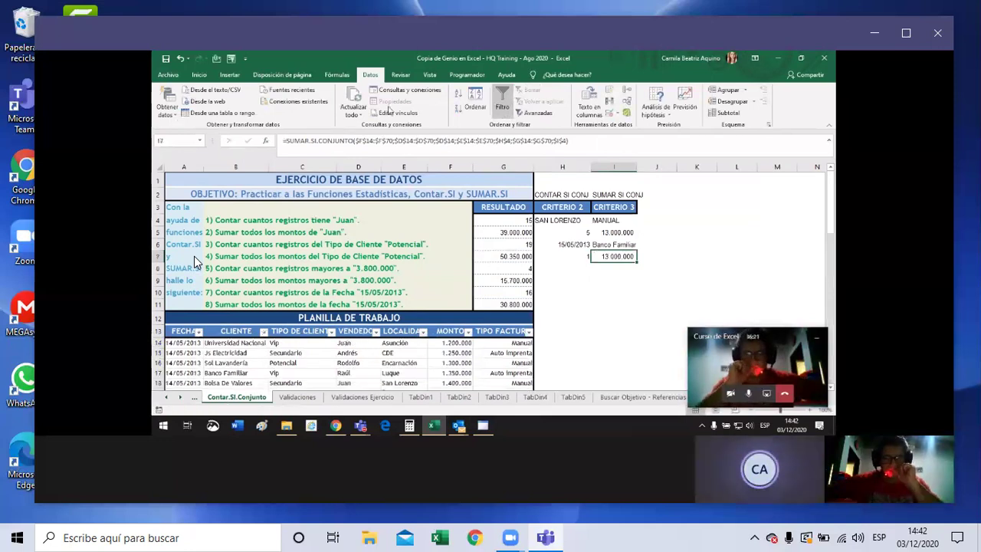
Strip I7's SUMAR.SI.CONJUNTO arguments and set the sum range to $F$14:$F$70.
left_click(423, 141)
left_click_drag(569, 141, 352, 143)
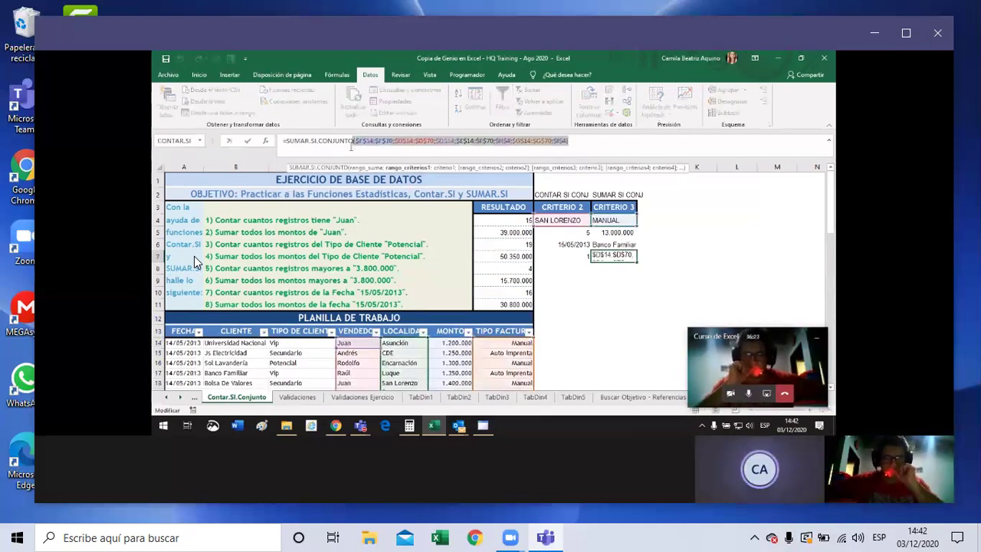
key("BackSpace")
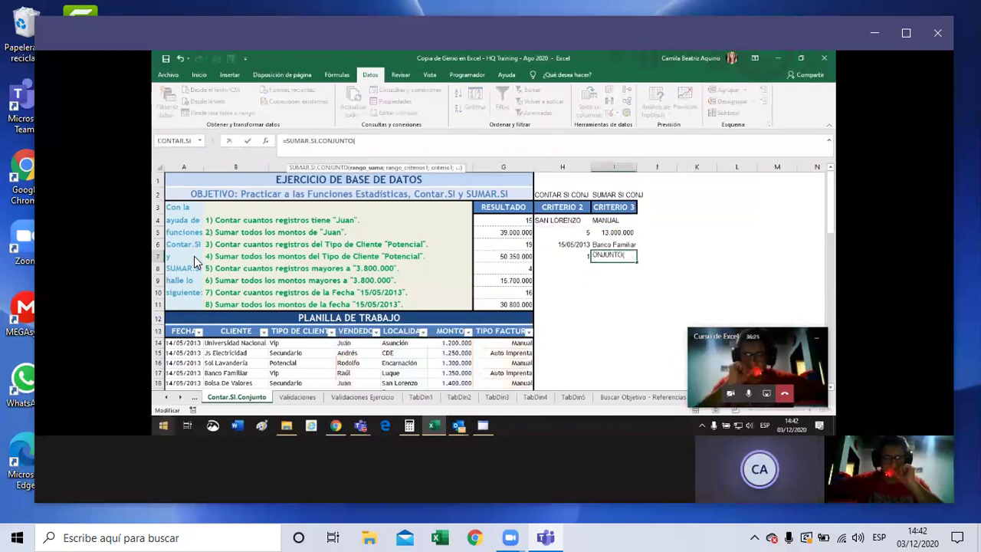
left_click_drag(432, 346, 449, 370)
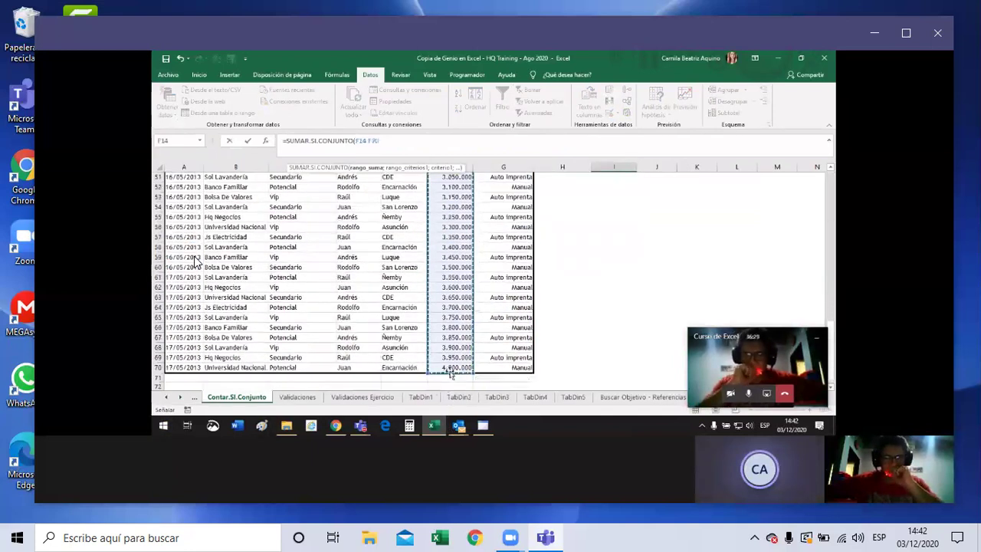
key("F4")
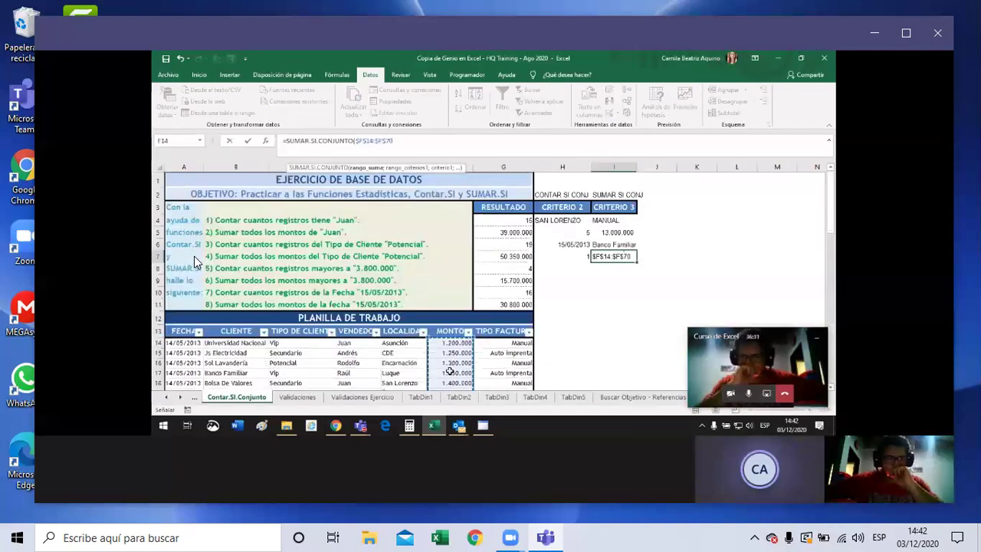
type(";")
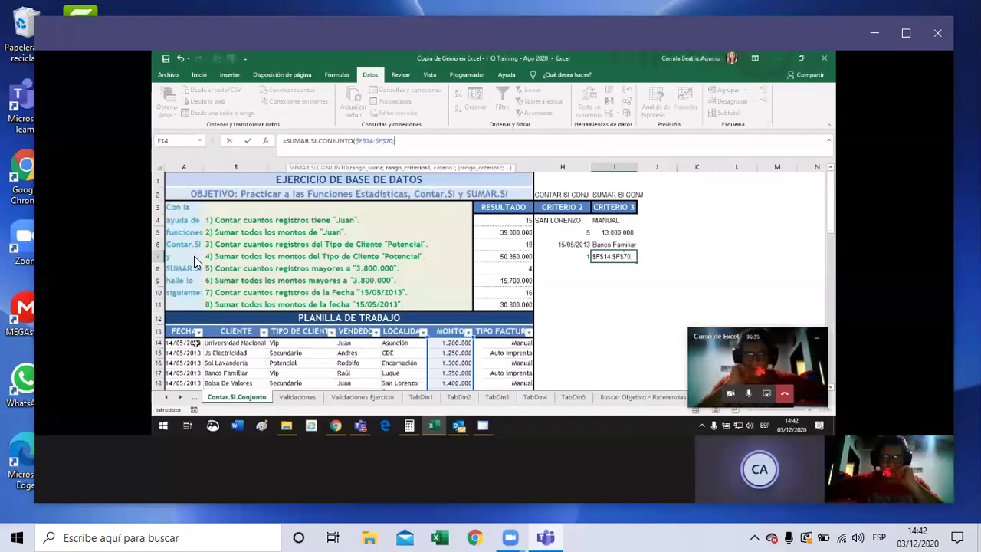
Add the date range $A$14:$A$70 with criterion "15/05/2013" to the I7 sum.
left_click_drag(198, 342, 191, 388)
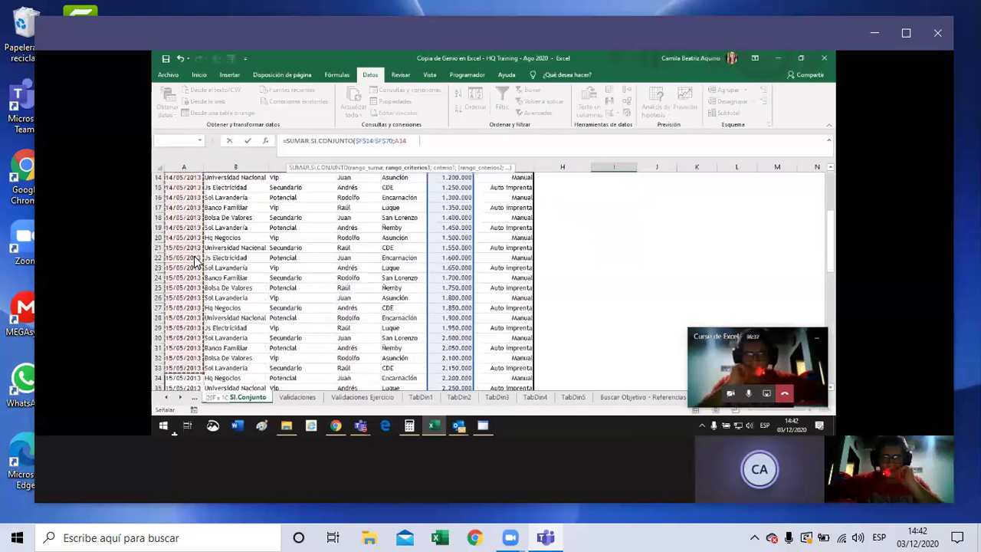
left_click_drag(192, 387, 184, 367)
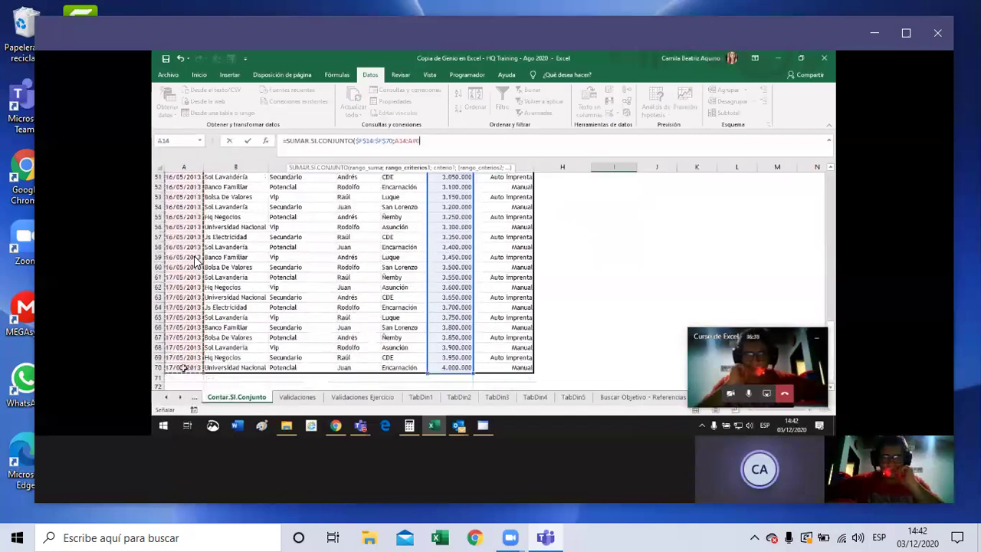
key("F4")
type("$A$70;")
type("2")
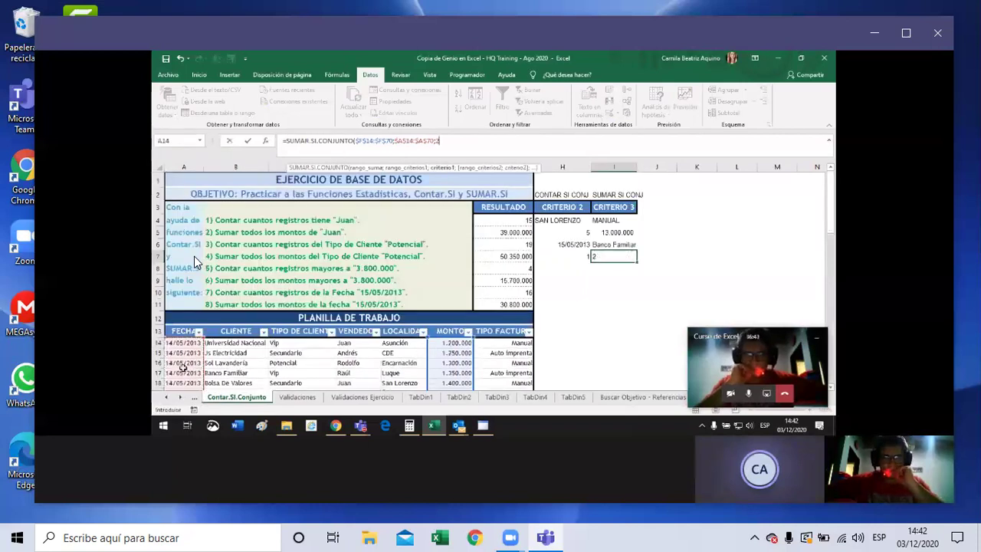
key("BackSpace")
type("15/05/2013")
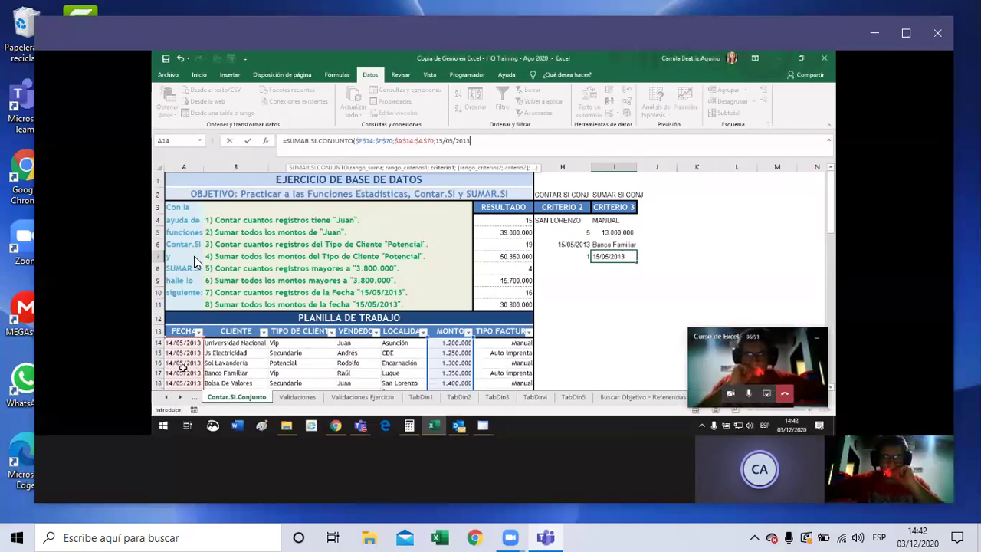
left_click(436, 141)
type("\"")
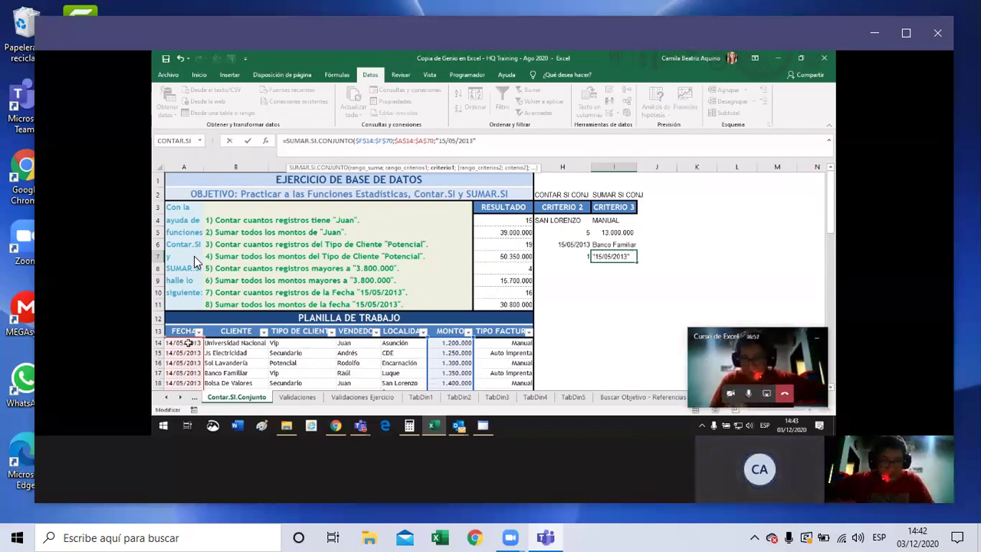
left_click(490, 141)
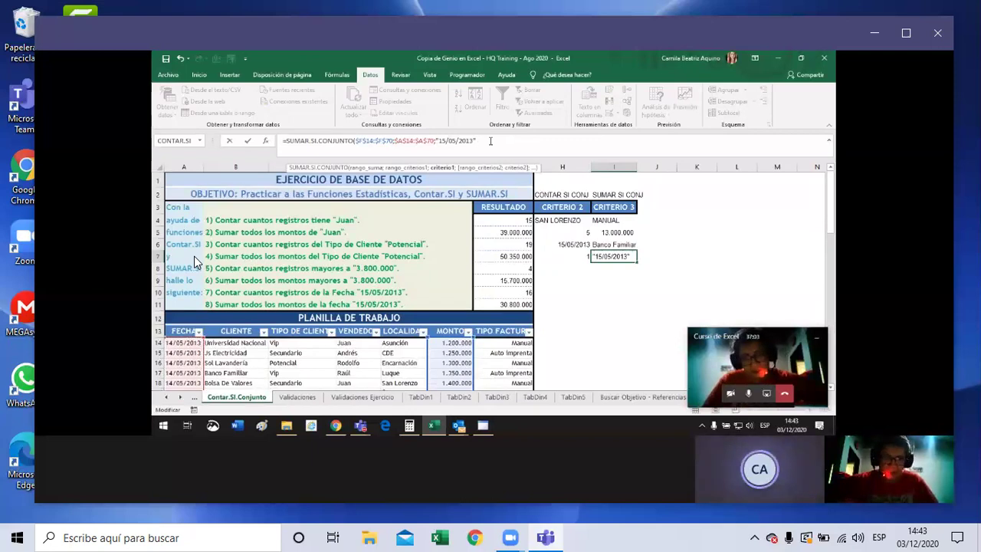
Add client range $B$14:$B$70 with criterion "Banco Familiar" to the I7 sum formula.
mouse_move(234, 343)
left_mouse_down()
mouse_move(237, 387)
mouse_move(245, 367)
left_mouse_up()
key("F4")
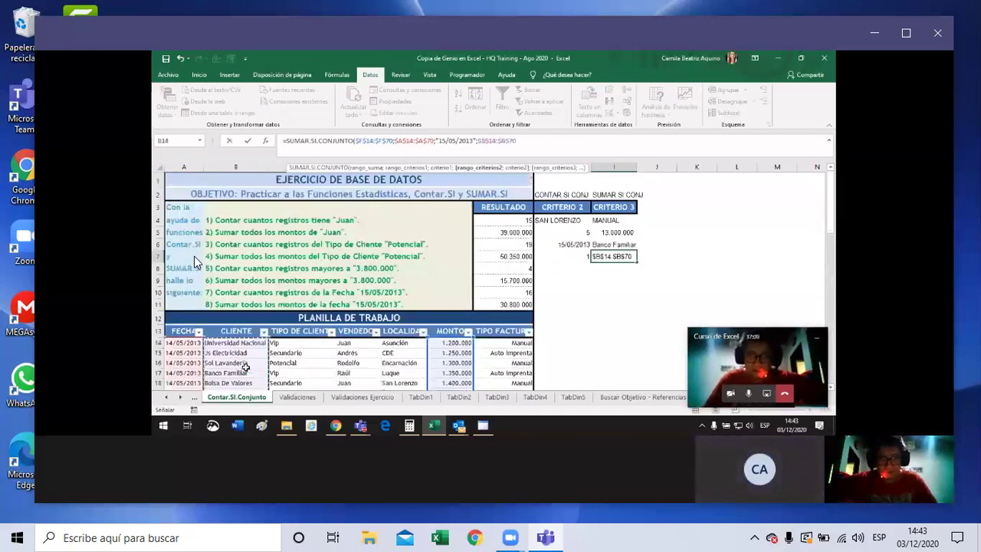
type(";")
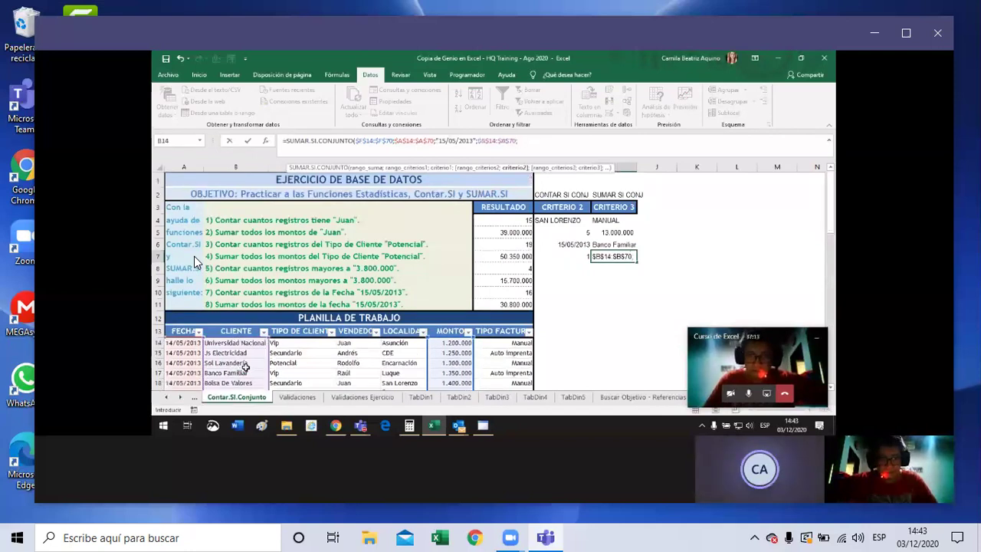
type("2")
key("BackSpace")
type("Banco Fam")
type("iliar")
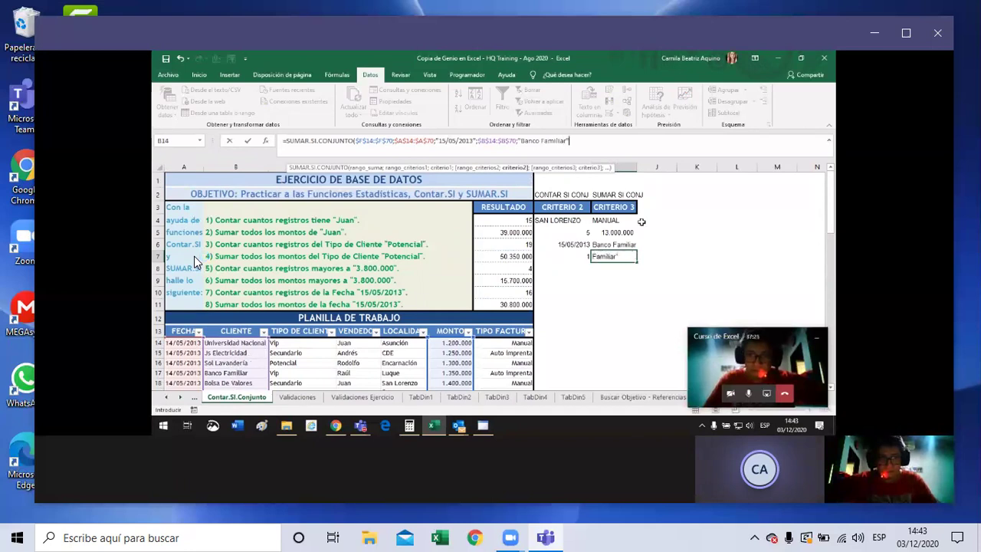
type(")")
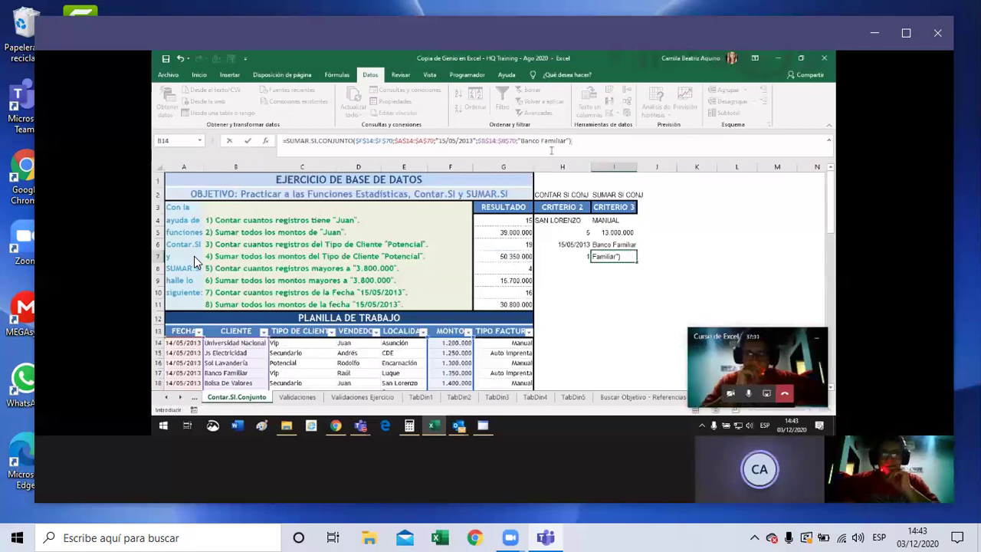
key("Return")
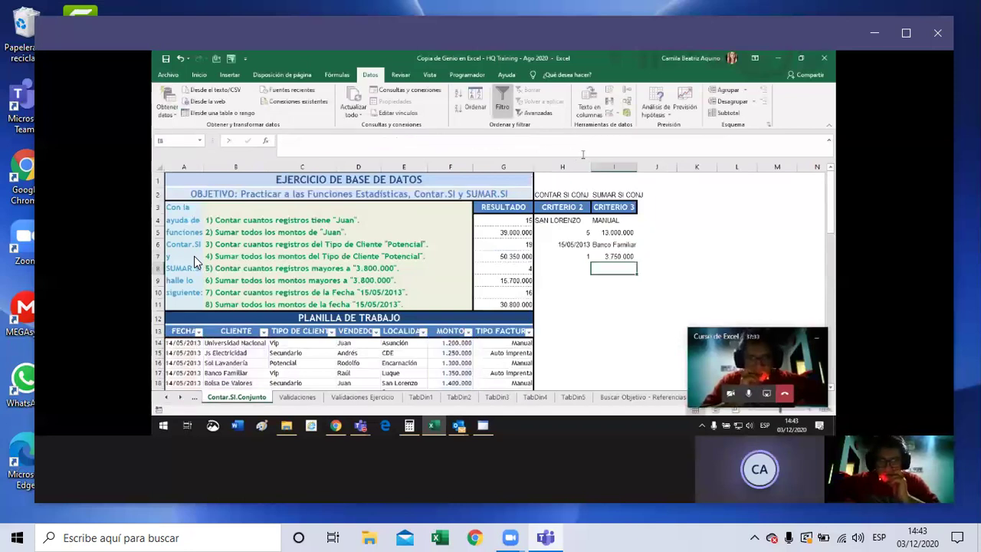
left_click(199, 331)
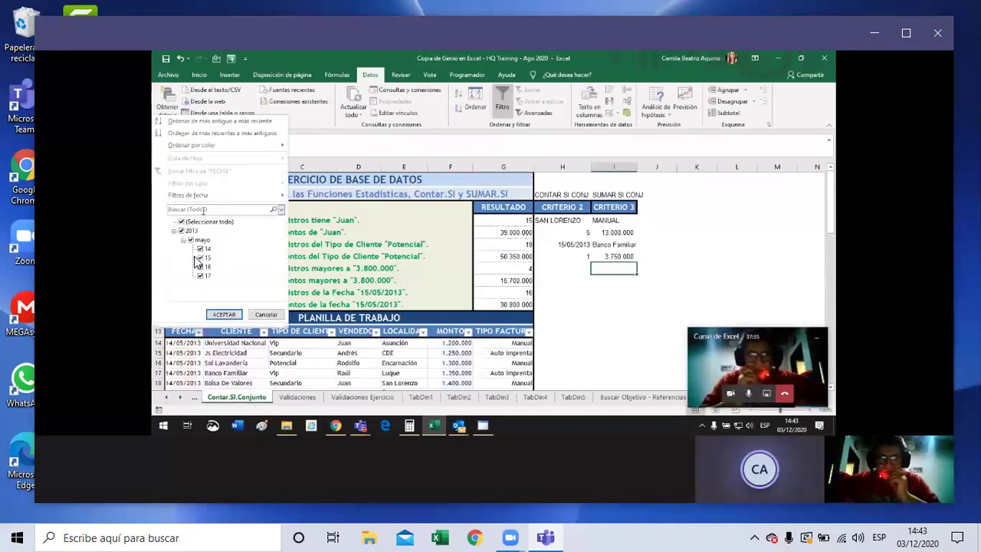
left_click(182, 221)
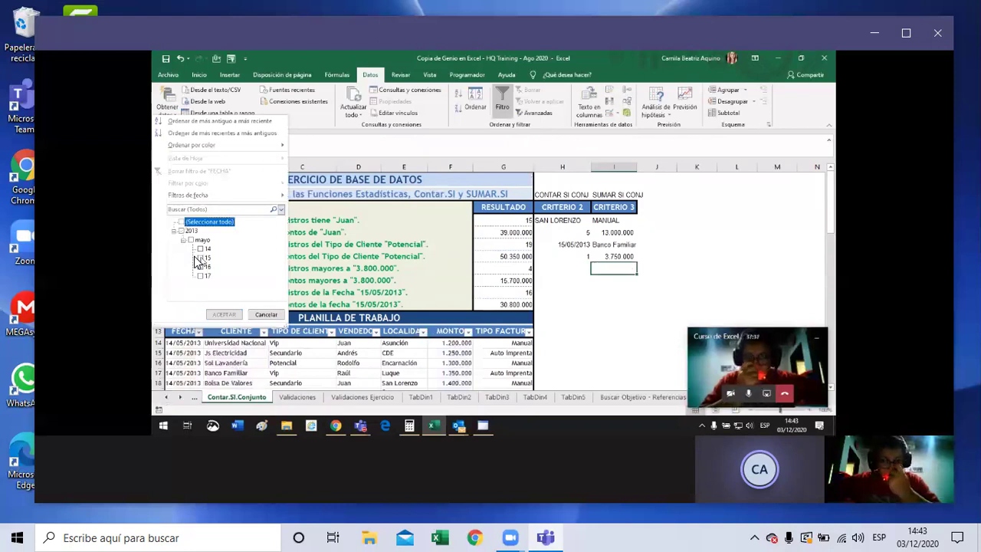
left_click(199, 259)
left_click(224, 314)
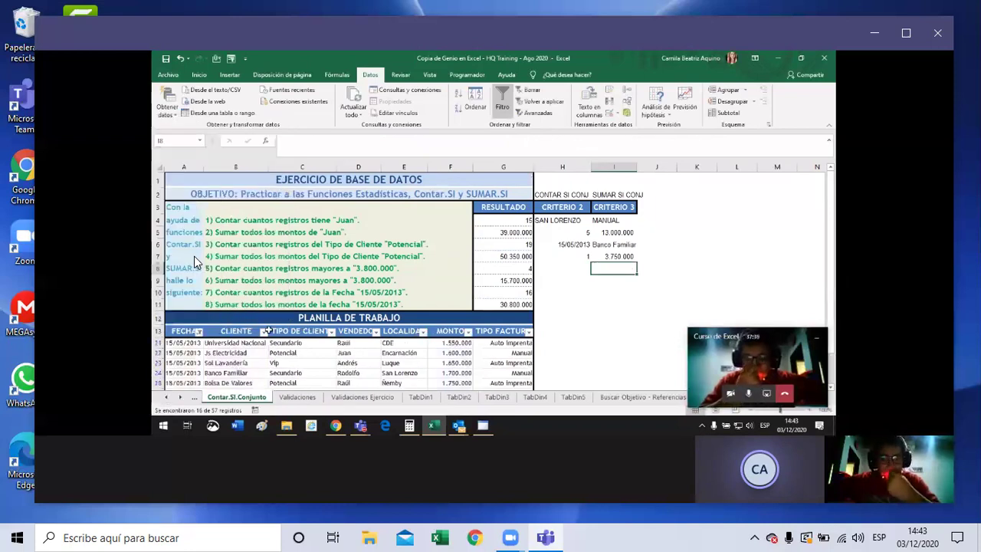
left_click(264, 331)
left_click(182, 222)
left_click(182, 230)
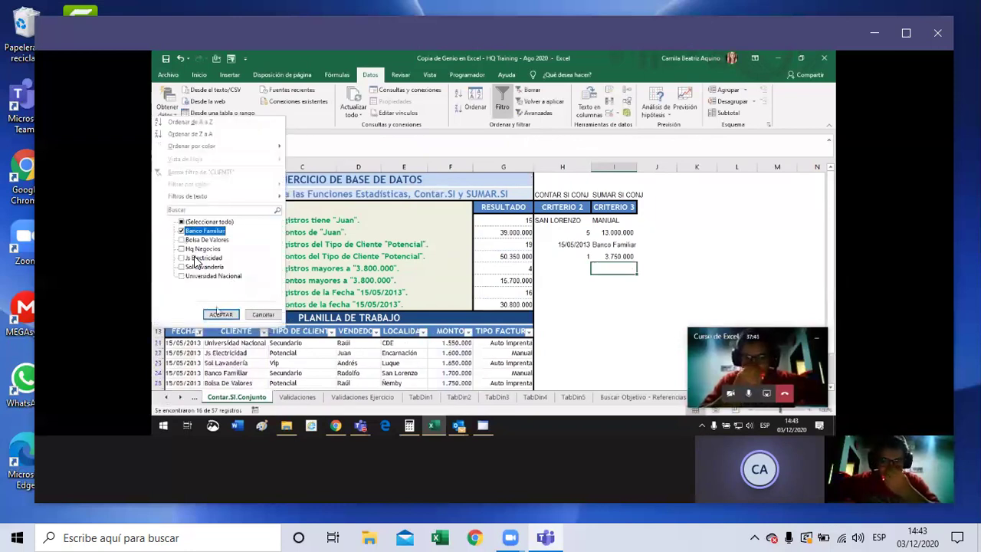
left_click(221, 314)
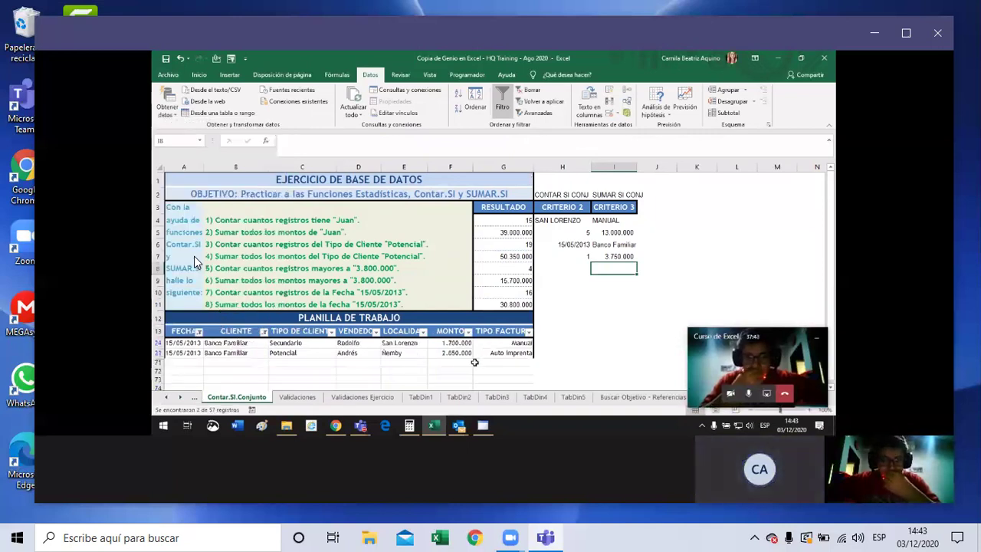
left_click(331, 333)
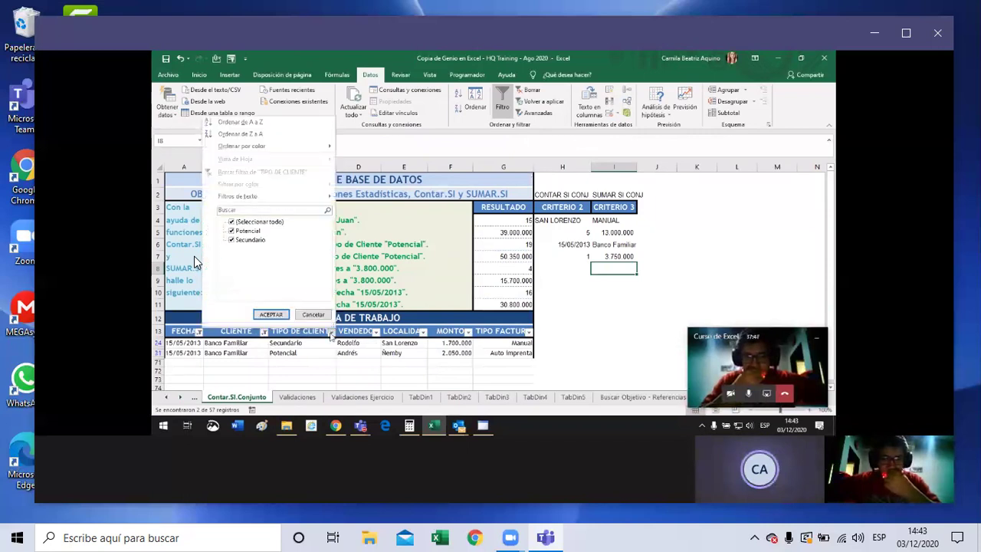
left_click(232, 239)
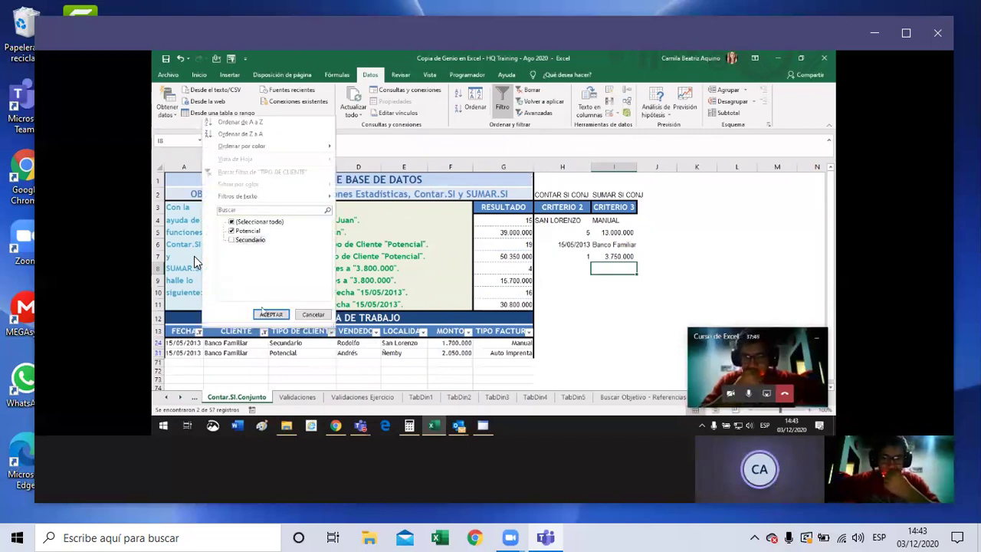
left_click(271, 314)
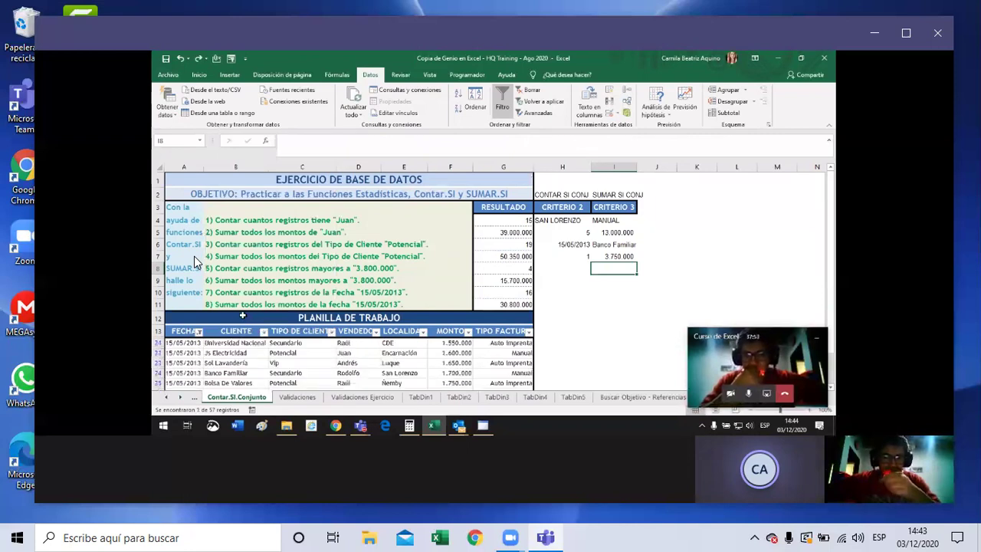
Append $C$14:$C$70 with the Potencial criterion $C$16 to I7's sum, giving 2.050.000.
left_click(595, 256)
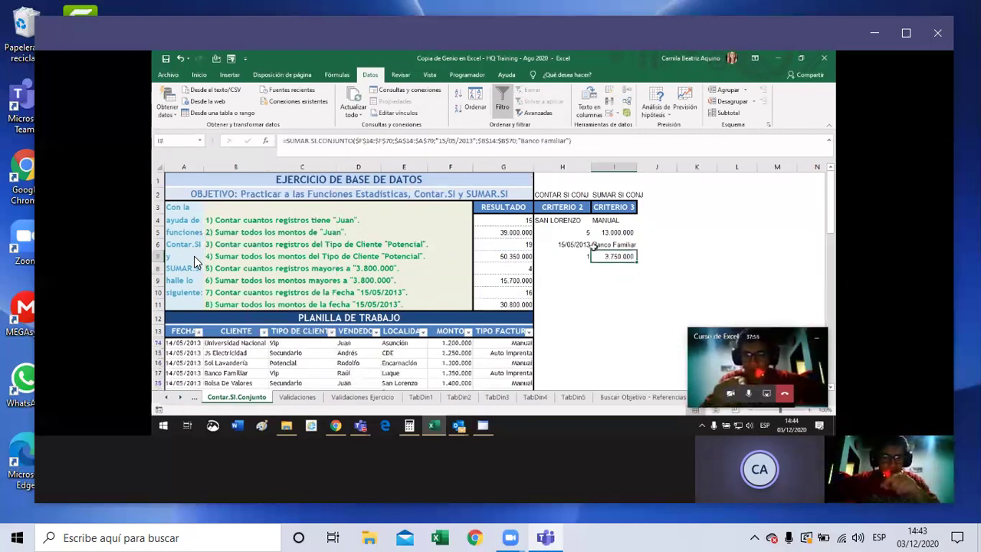
left_click(520, 142)
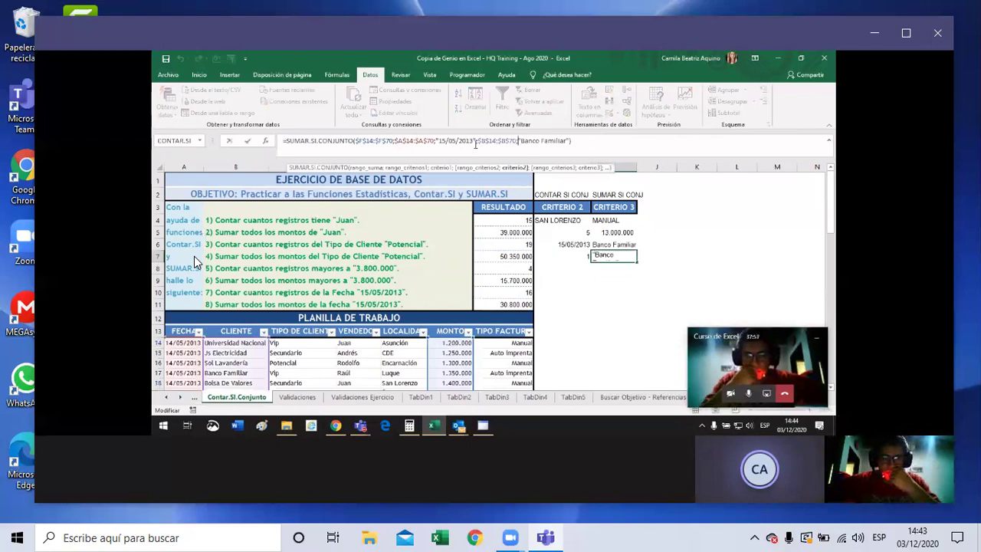
left_click(394, 140)
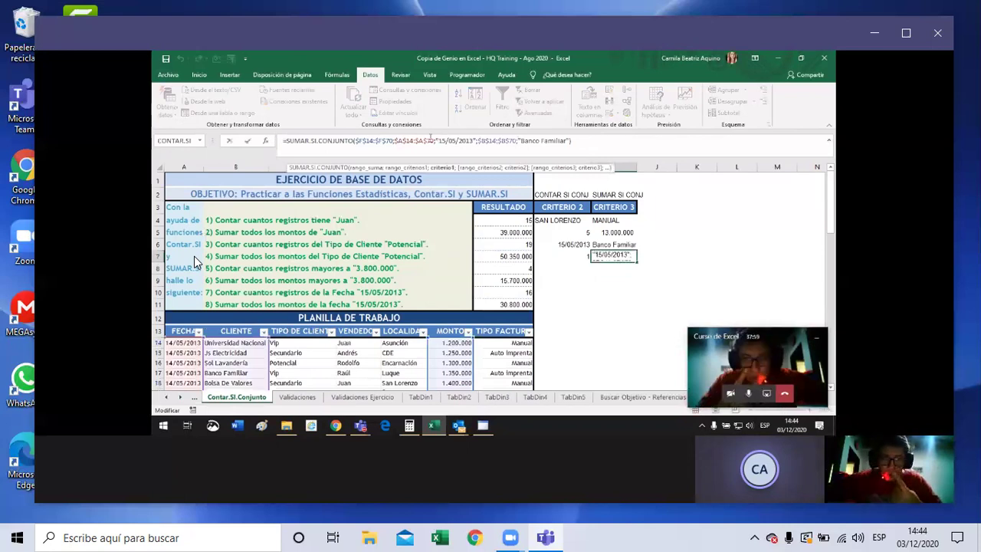
left_click(570, 140)
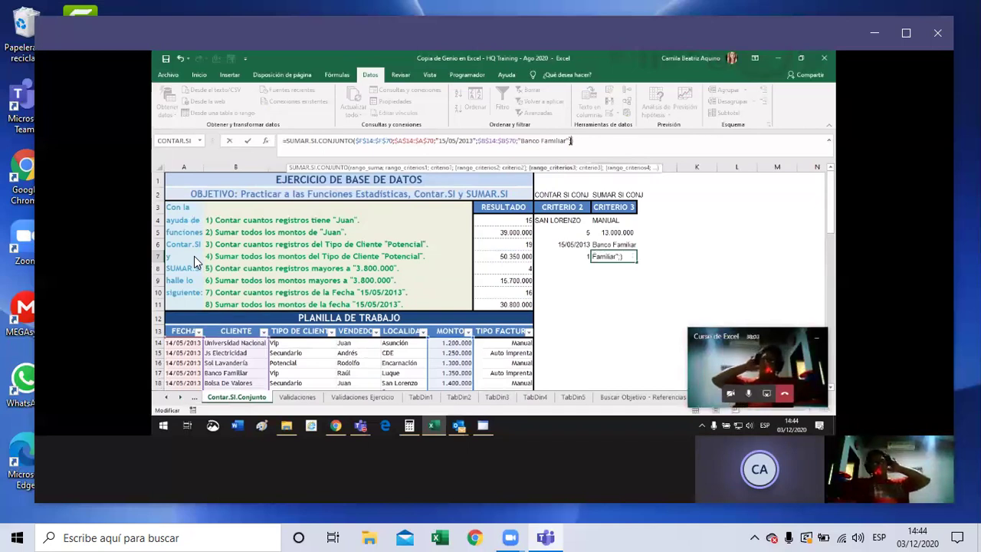
mouse_move(313, 343)
left_mouse_down()
mouse_move(337, 375)
mouse_move(298, 374)
left_mouse_up()
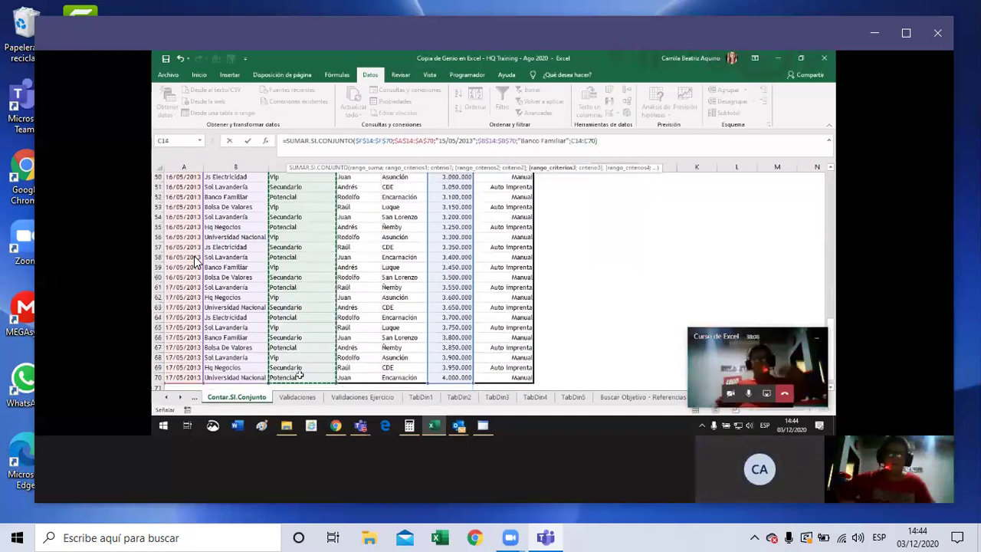
key("F4")
type("$C$70;")
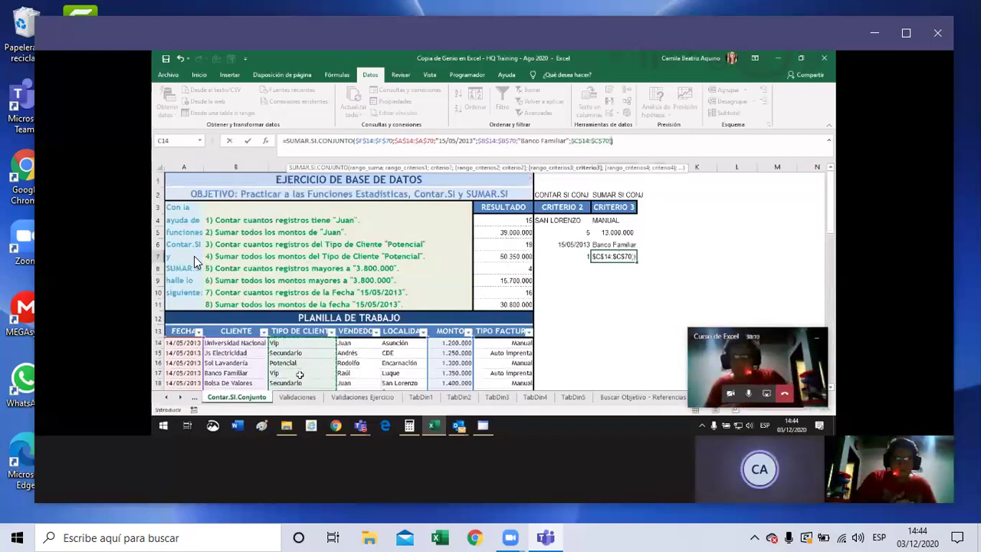
left_click(297, 363)
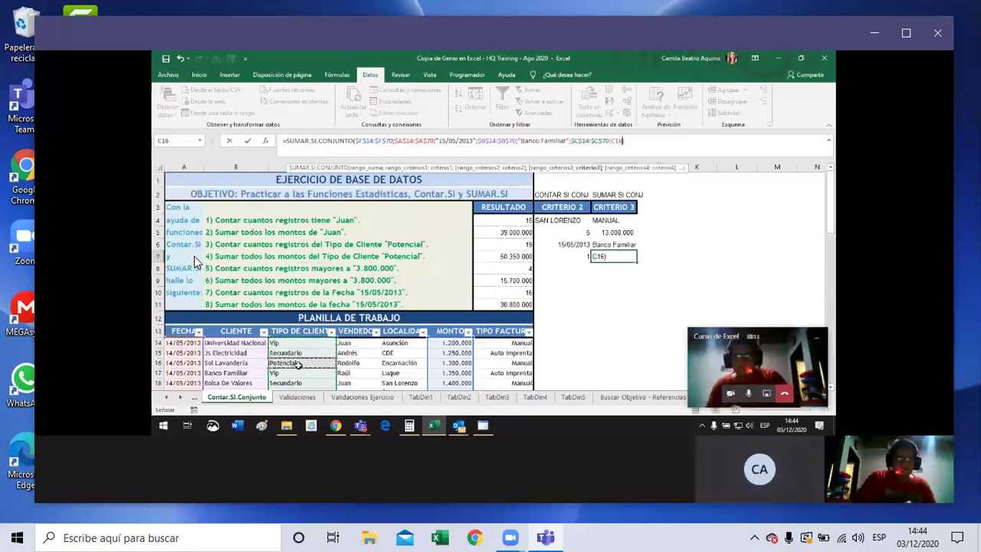
key("F4")
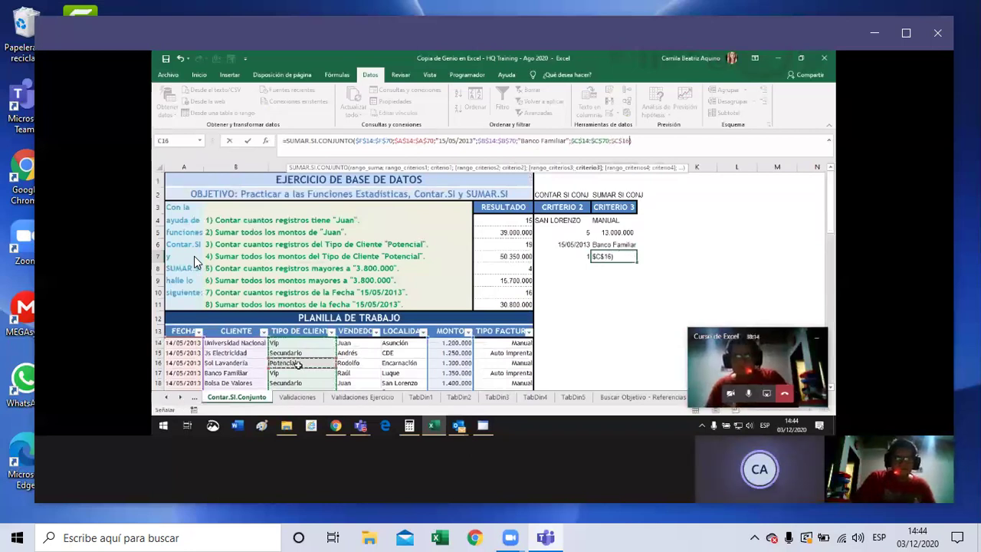
key("Return")
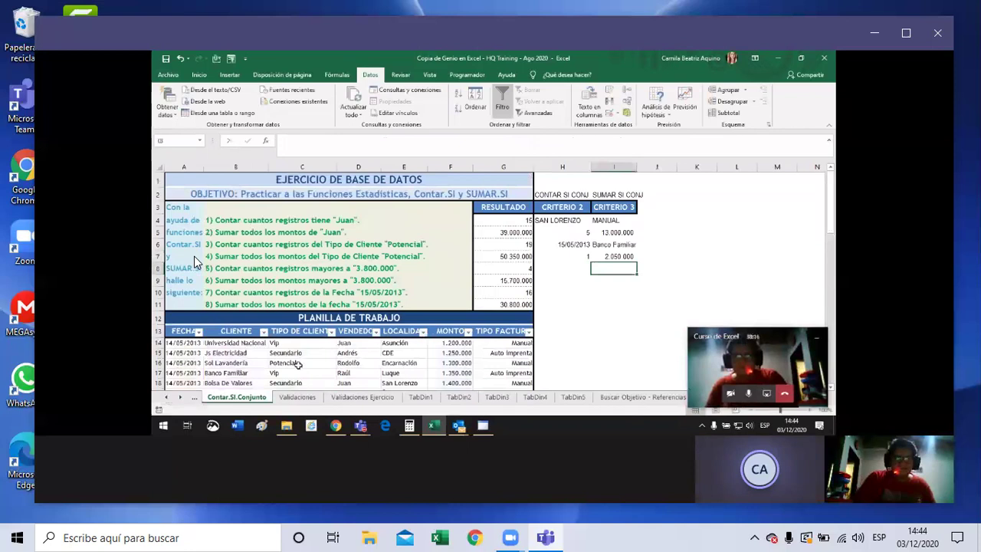
left_click(581, 277)
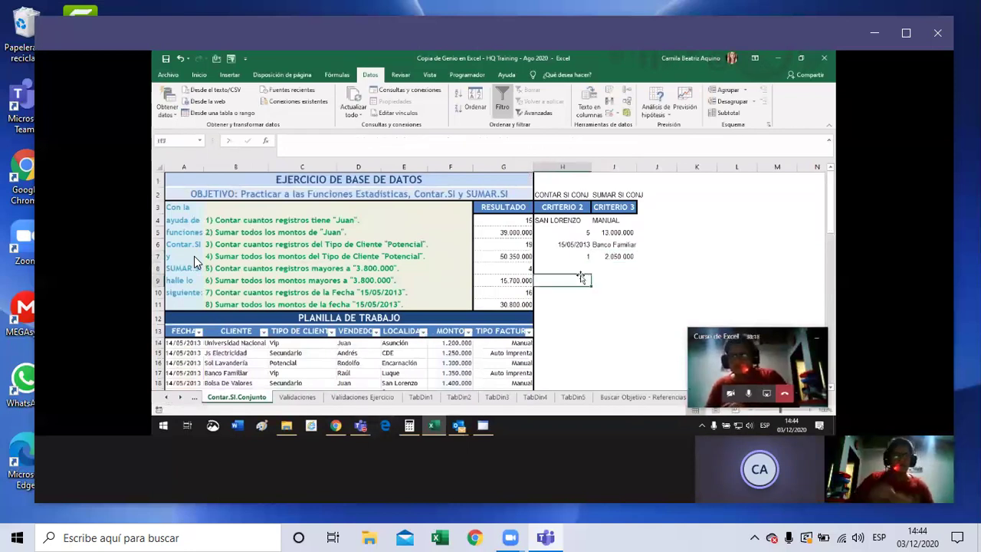
Bold the H6:I6 criteria and the SAN LORENZO and MANUAL criteria.
left_click(595, 243)
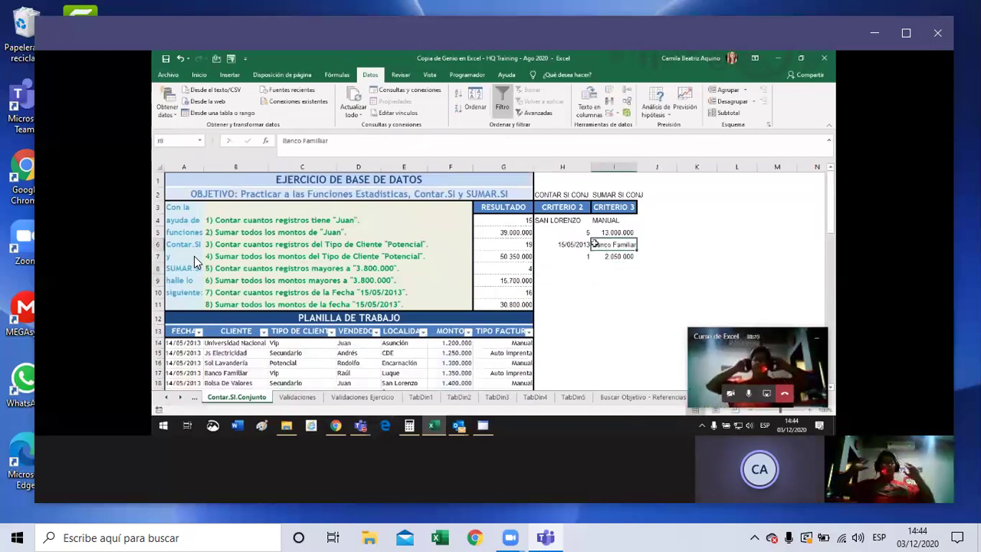
left_click_drag(594, 243, 567, 244)
left_click(199, 76)
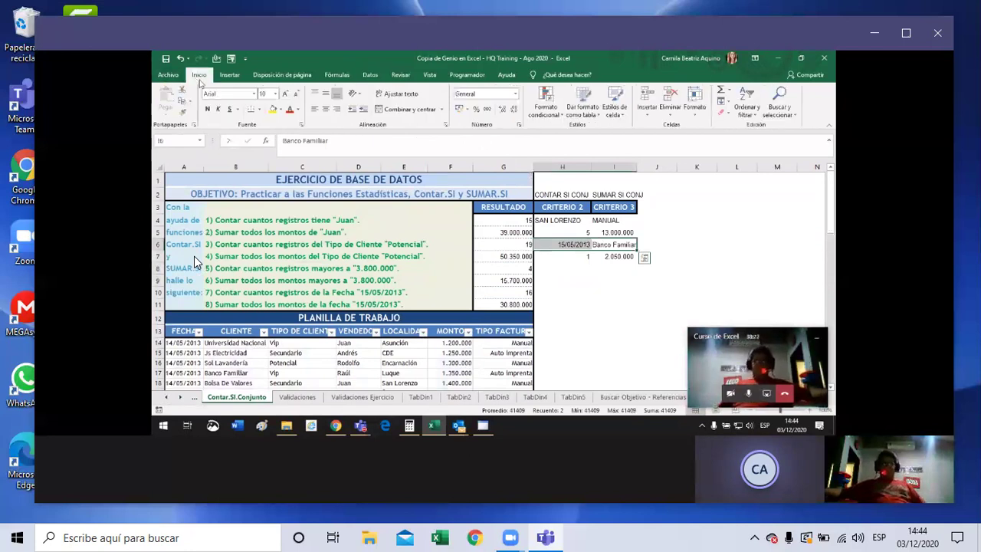
left_click(206, 109)
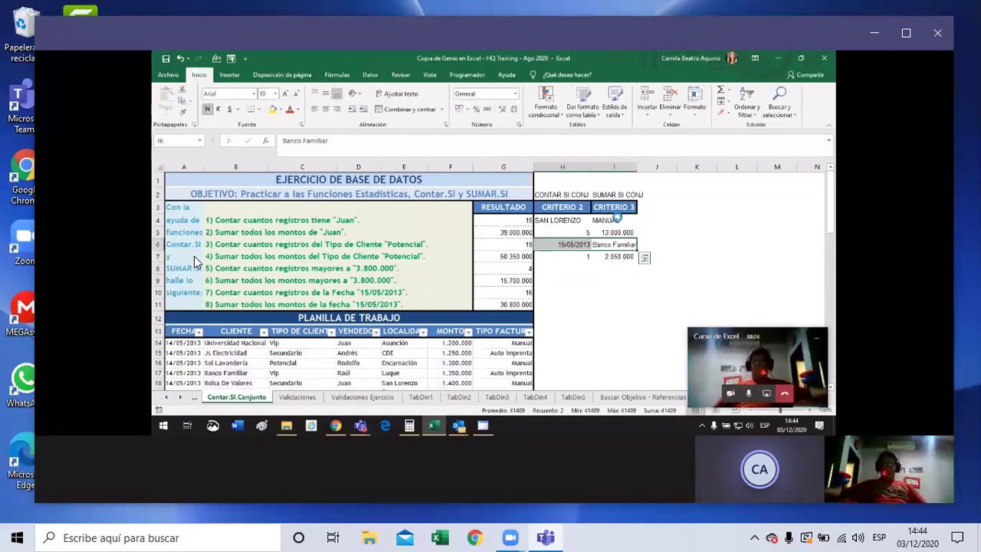
left_click_drag(617, 220, 563, 220)
left_click(207, 109)
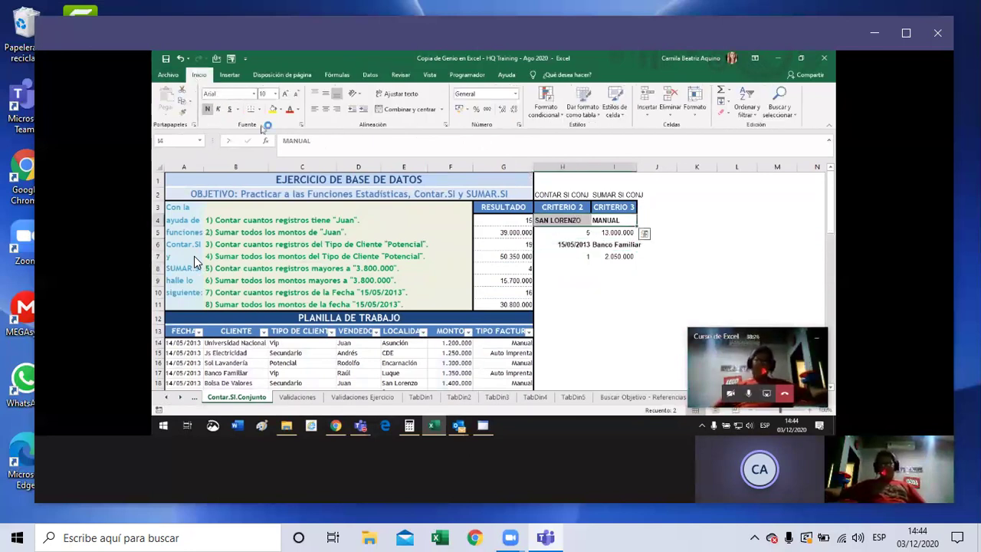
Enter Tipo de Cliente in H8 and Factura in I8.
left_click(573, 265)
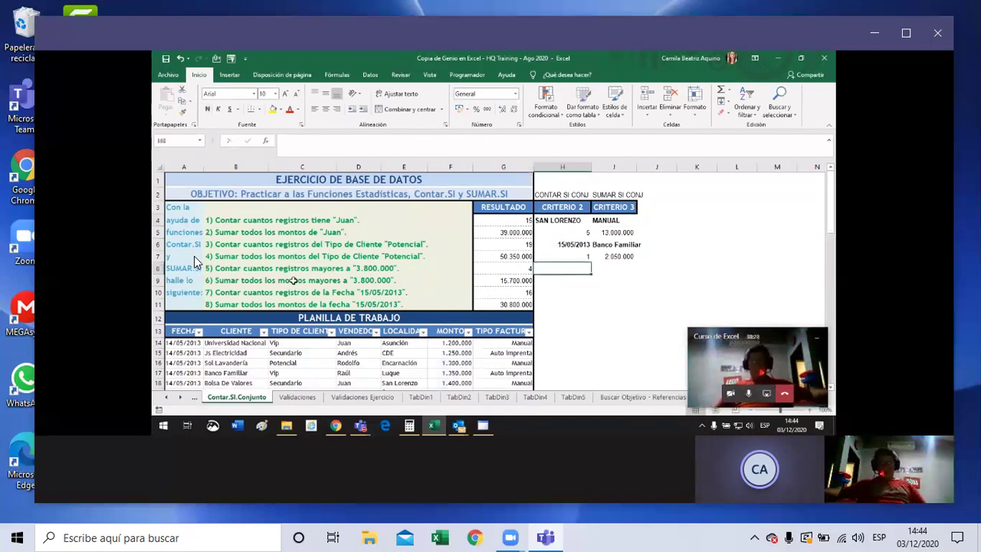
left_click_drag(406, 268, 263, 282)
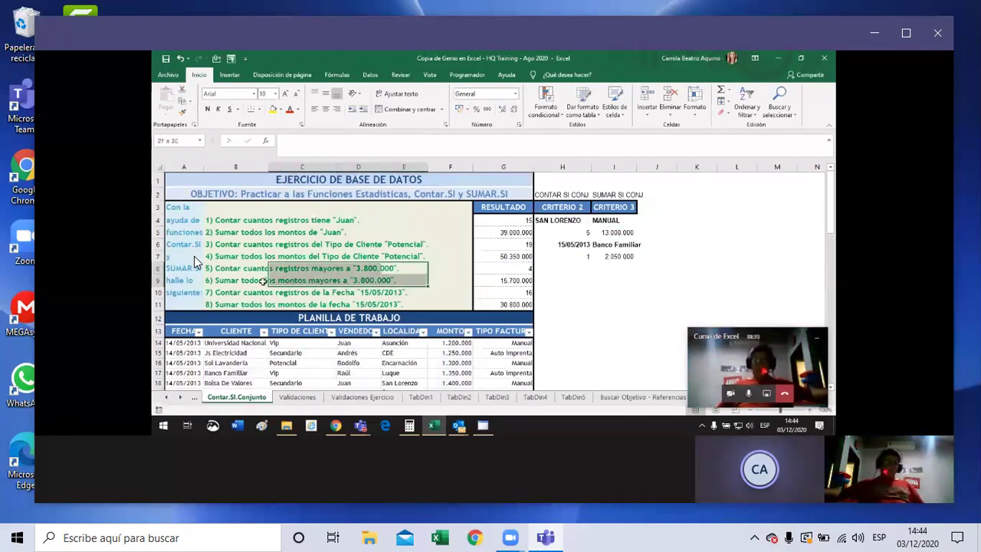
left_click(561, 269)
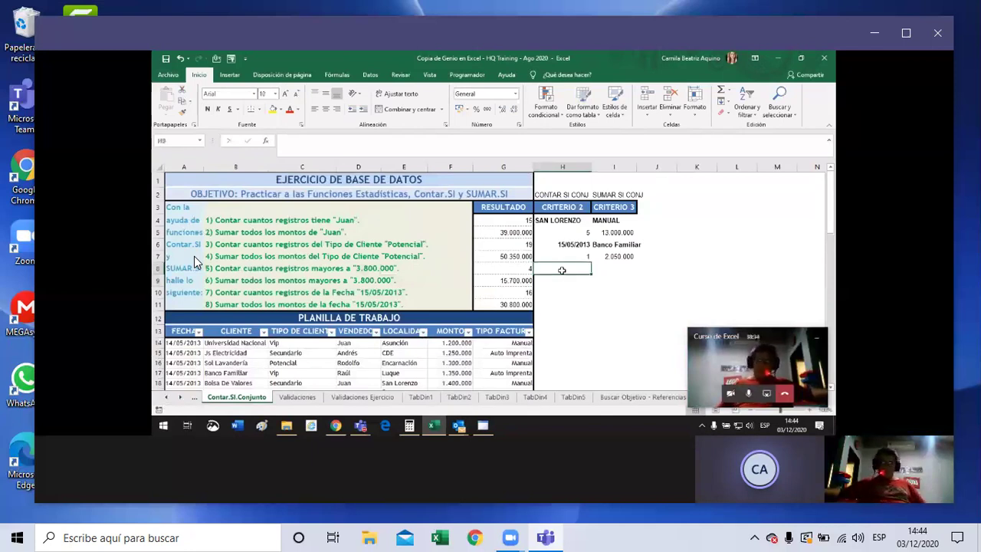
type("ti")
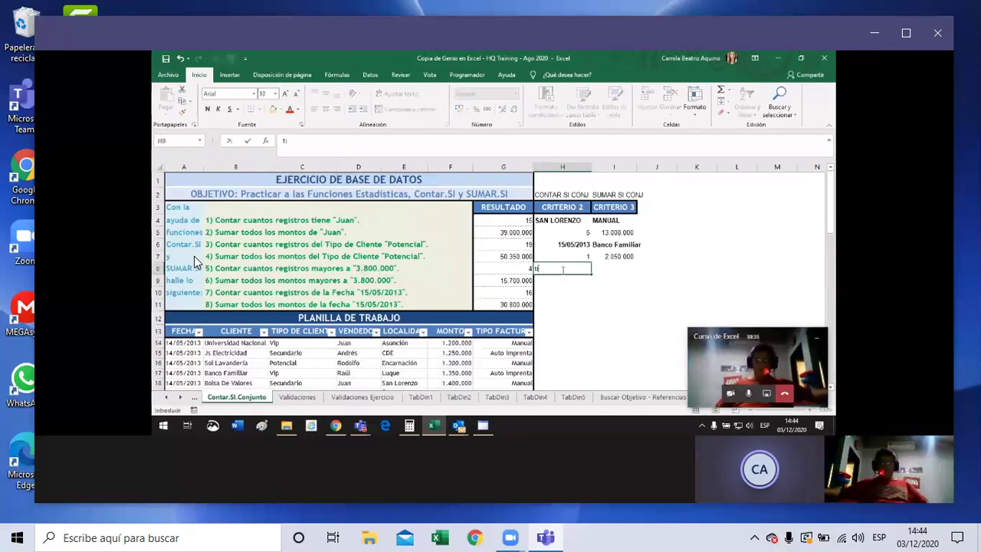
type("i")
type("p")
key("BackSpace")
type("o de Clie")
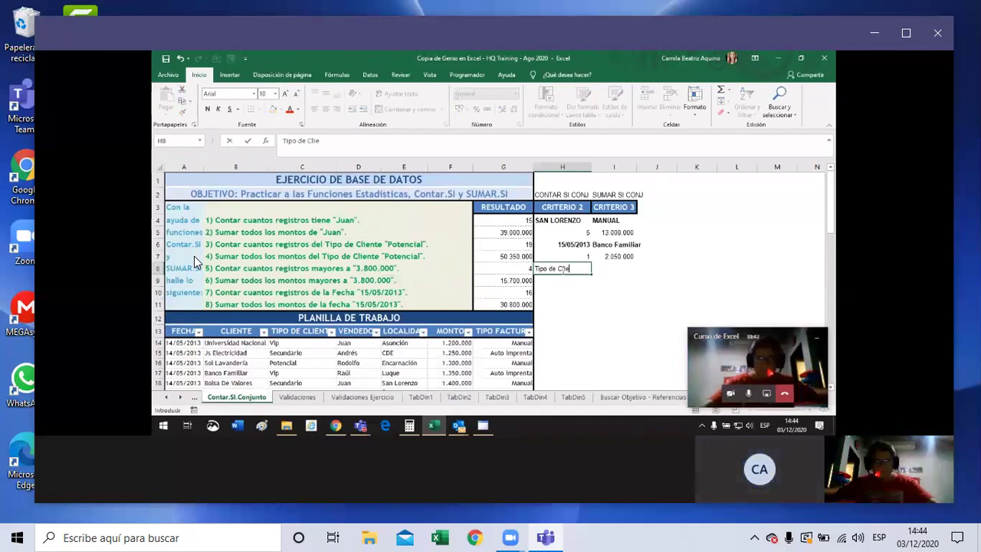
type("nte")
key("Tab")
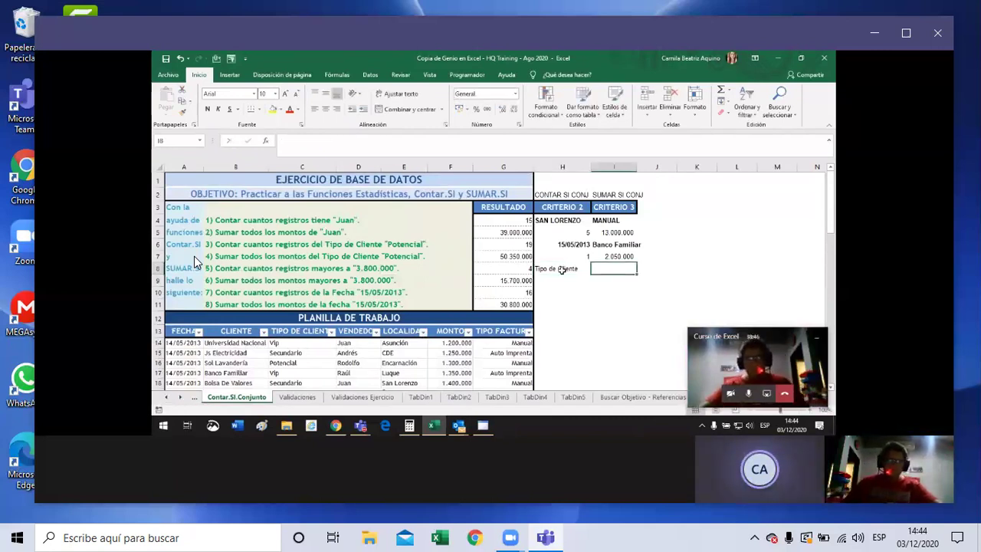
type("Factura")
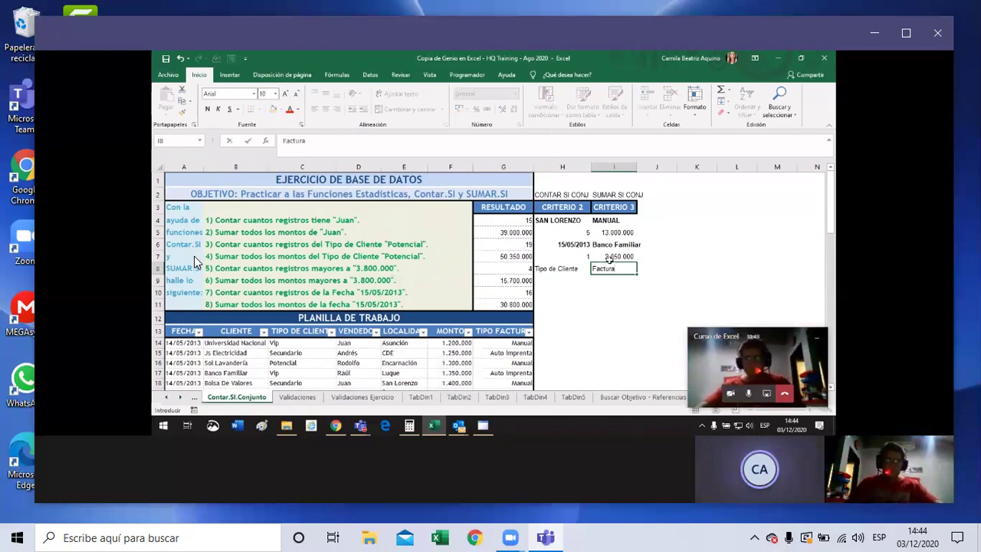
left_click(564, 282)
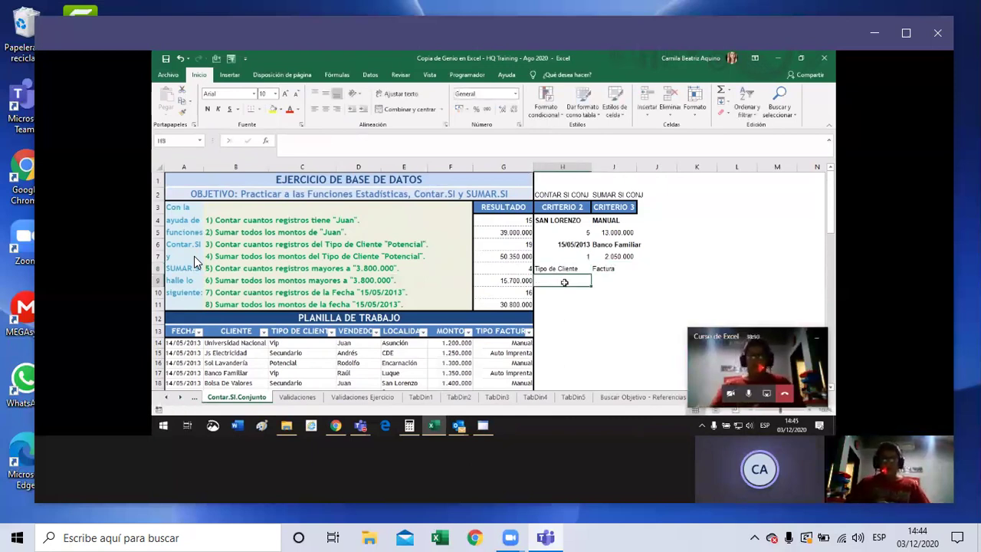
Replace them with Vip in H8 and Auto imprenta in I8.
left_click(601, 269)
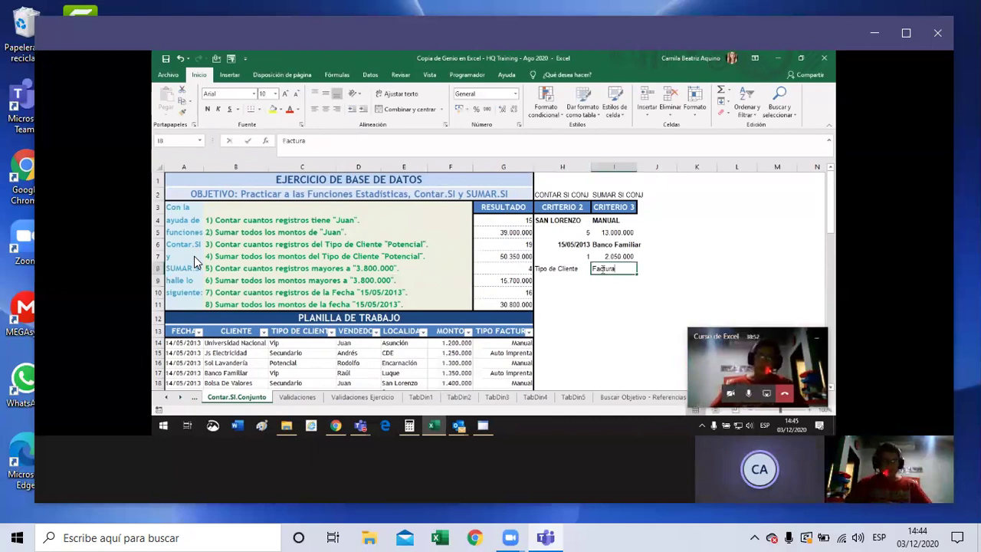
key("BackSpace")
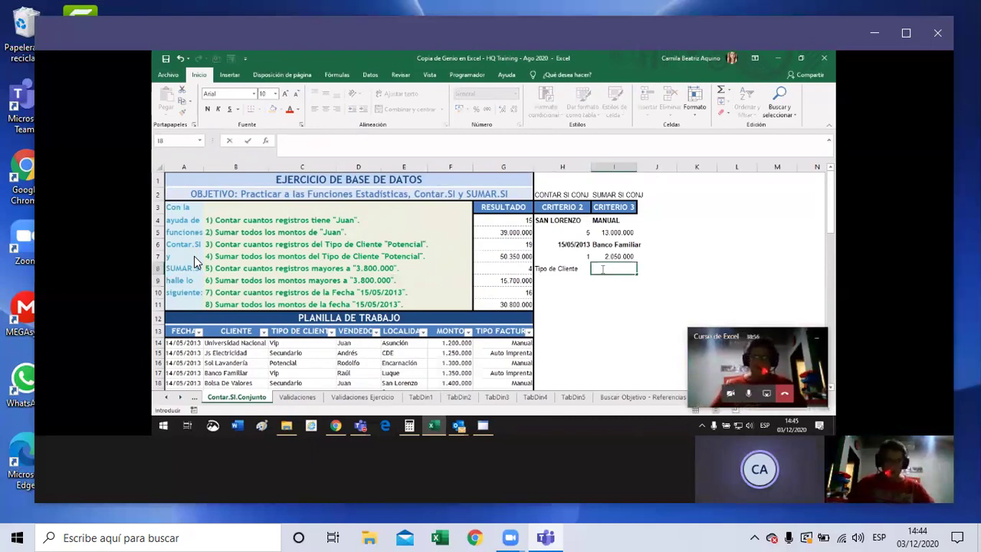
left_click(559, 266)
key("BackSpace")
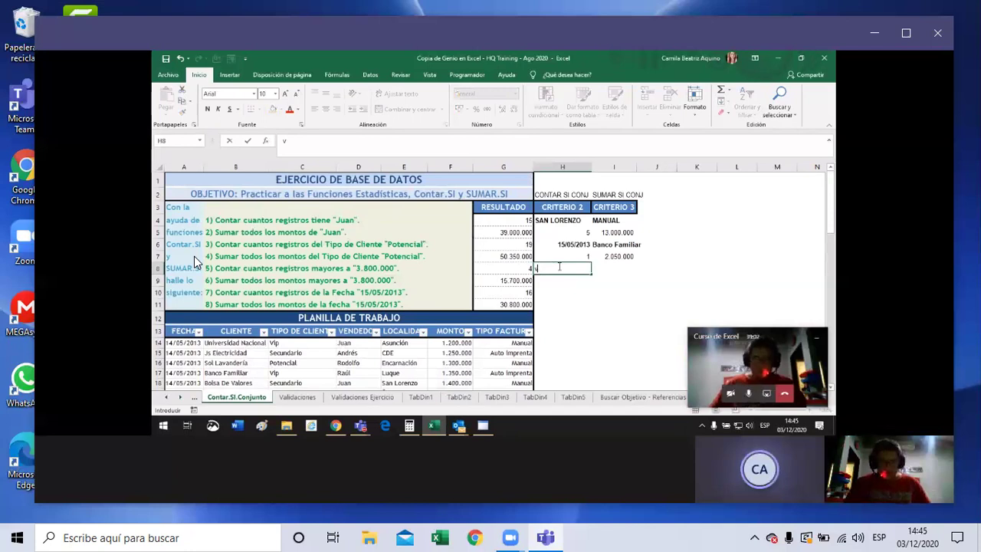
type("Vip")
left_click(559, 267)
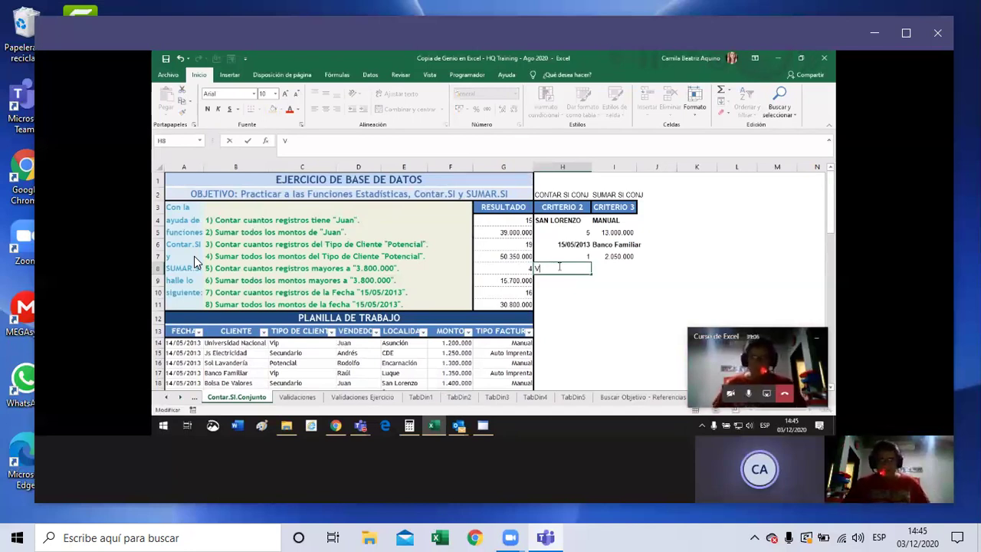
left_click(618, 271)
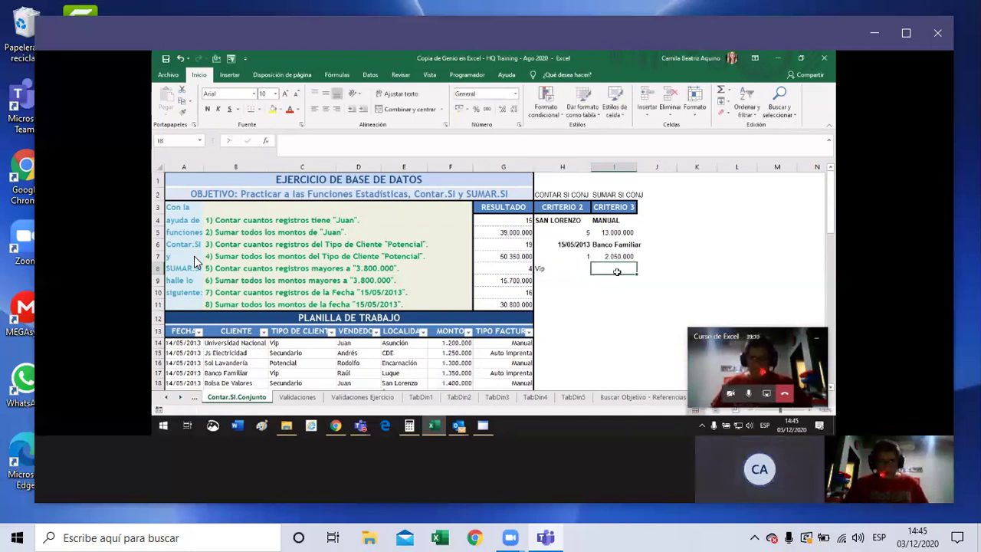
type("Auto Impre")
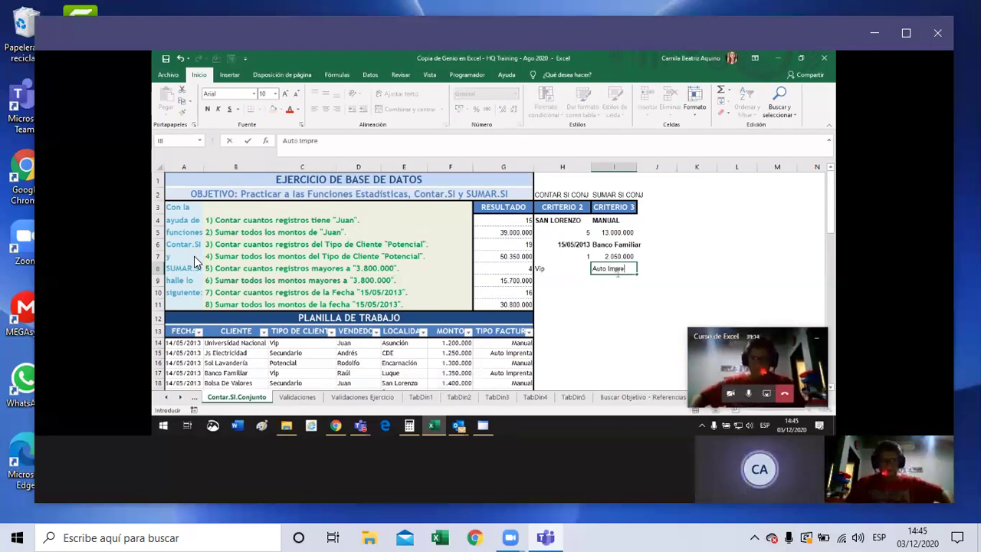
type("nta")
left_click(611, 269)
key("BackSpace")
type("i")
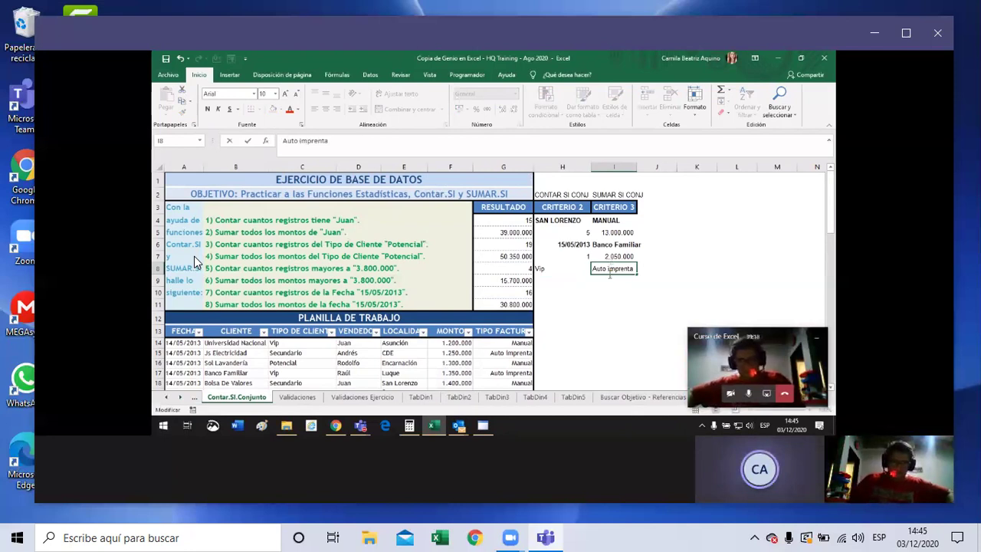
key("Return")
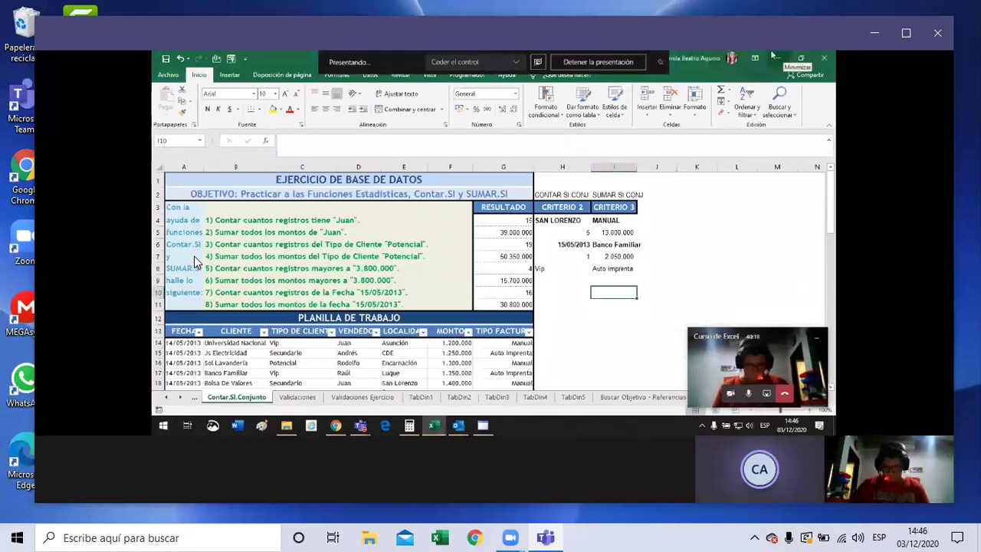
left_click(674, 249)
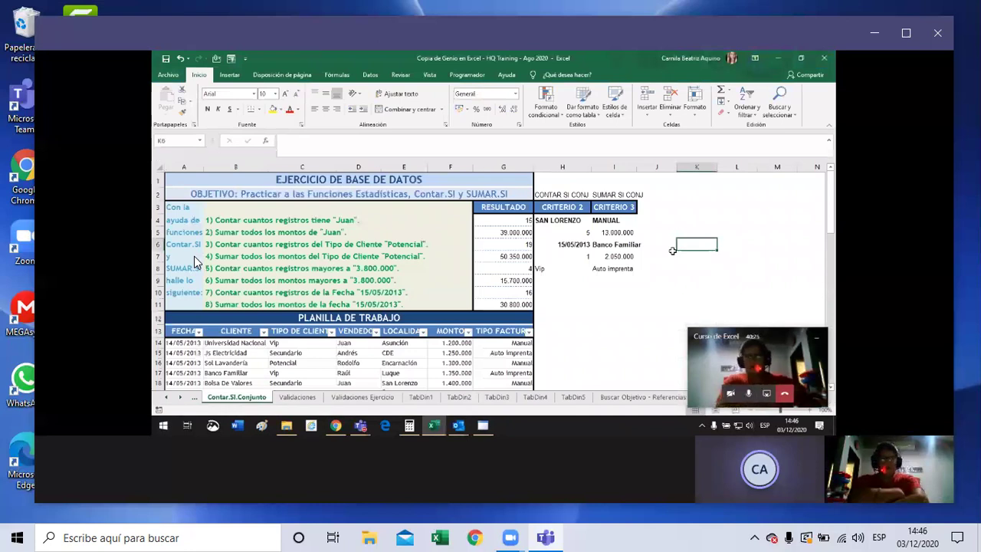
Start a CONTAR.SI.CONJUNTO in H9 counting $F$14:$F$70 amounts ">3800000", then add the client-type range.
left_click(564, 270)
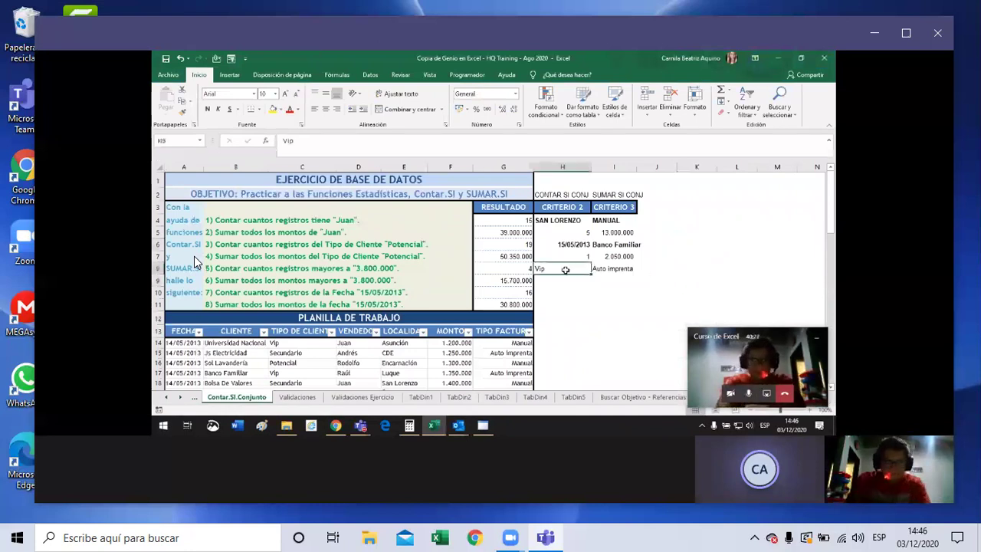
left_click(574, 281)
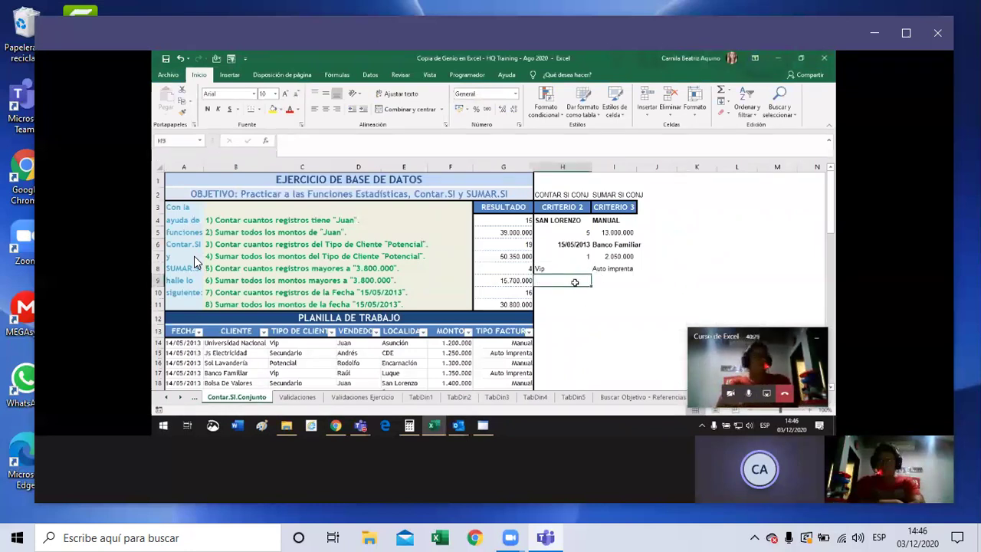
type("=")
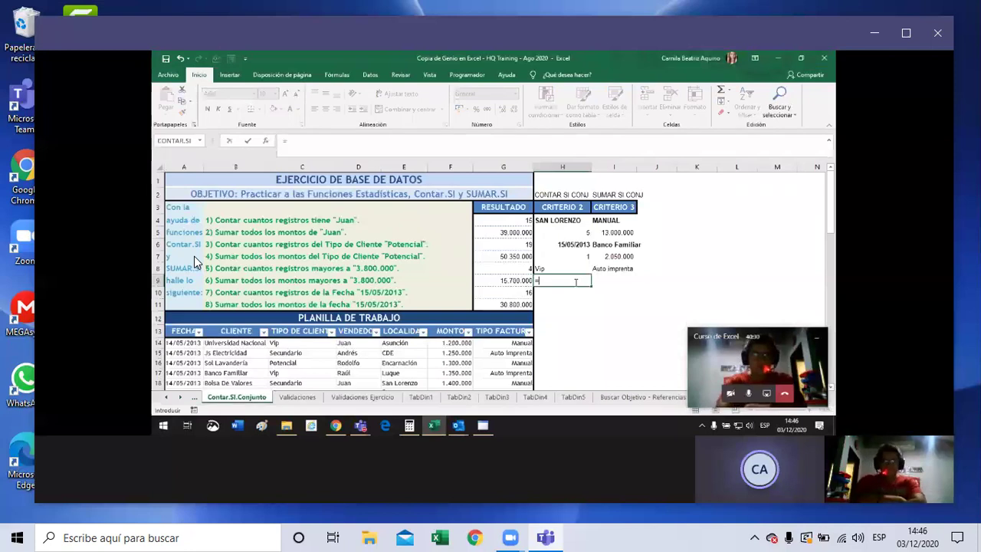
type("contar")
double_click(603, 319)
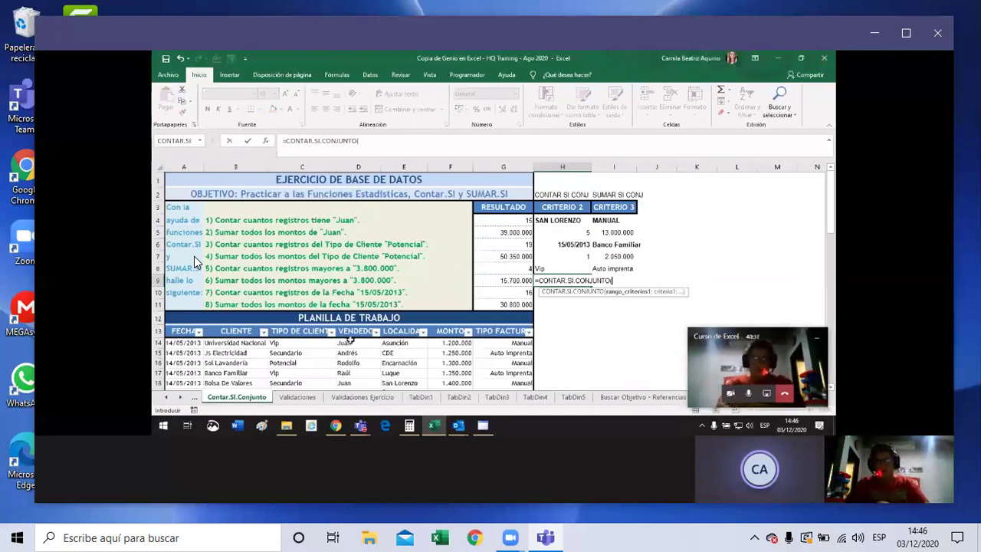
mouse_move(462, 343)
left_mouse_down()
mouse_move(454, 379)
mouse_move(456, 367)
left_mouse_up()
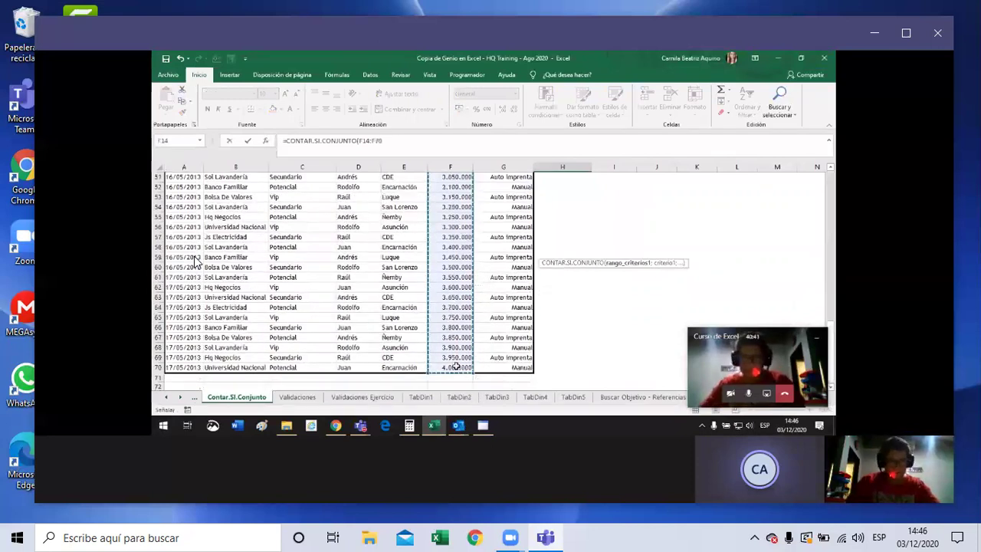
key("F4")
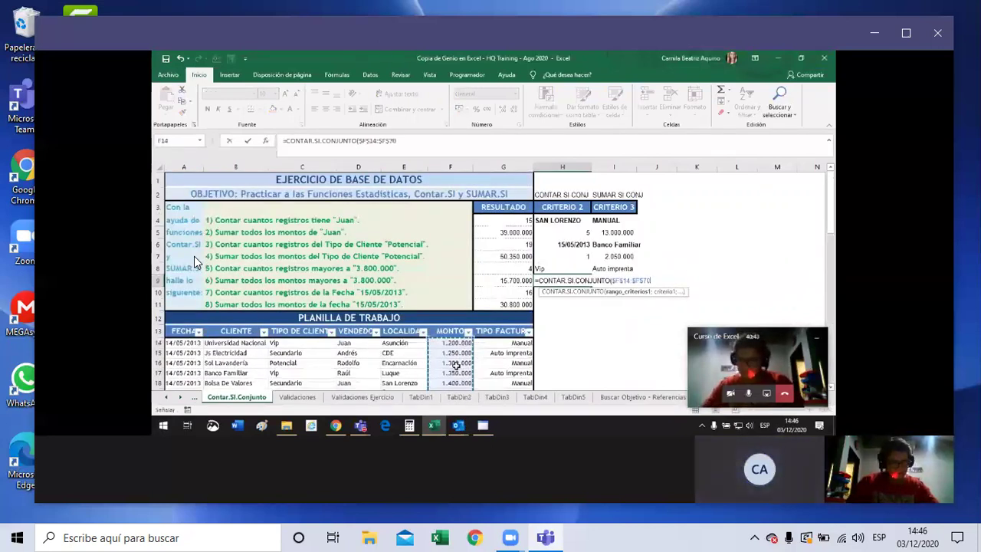
type(";")
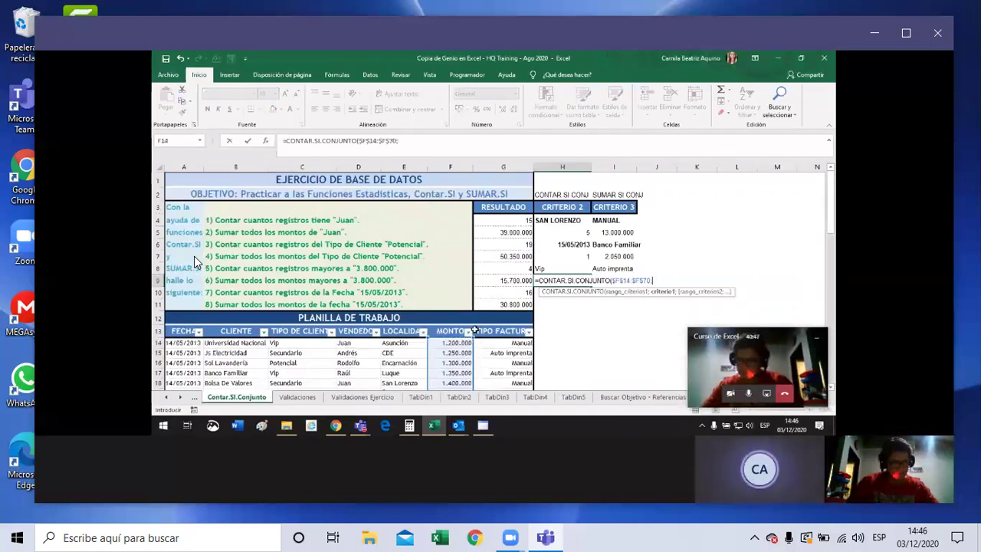
type("\">38")
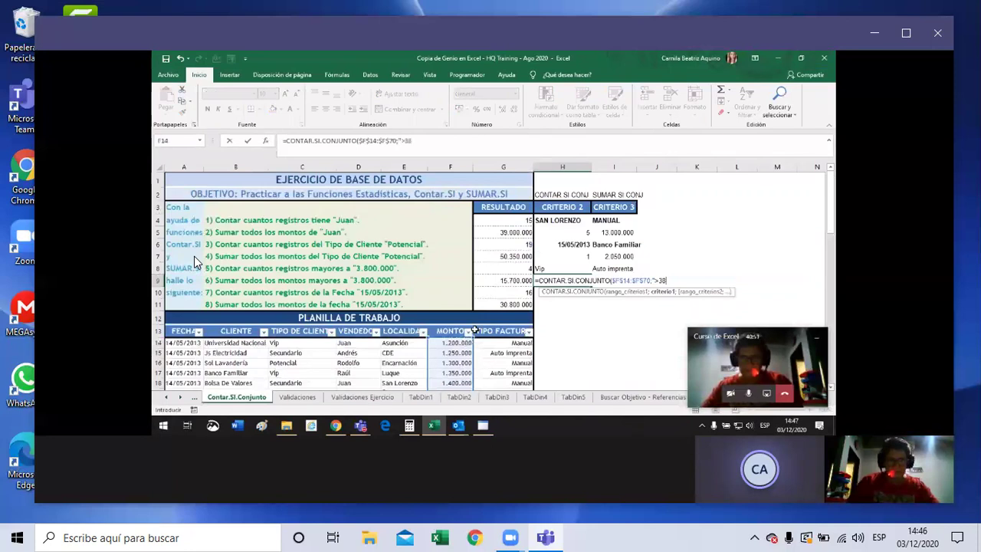
type("00000\"")
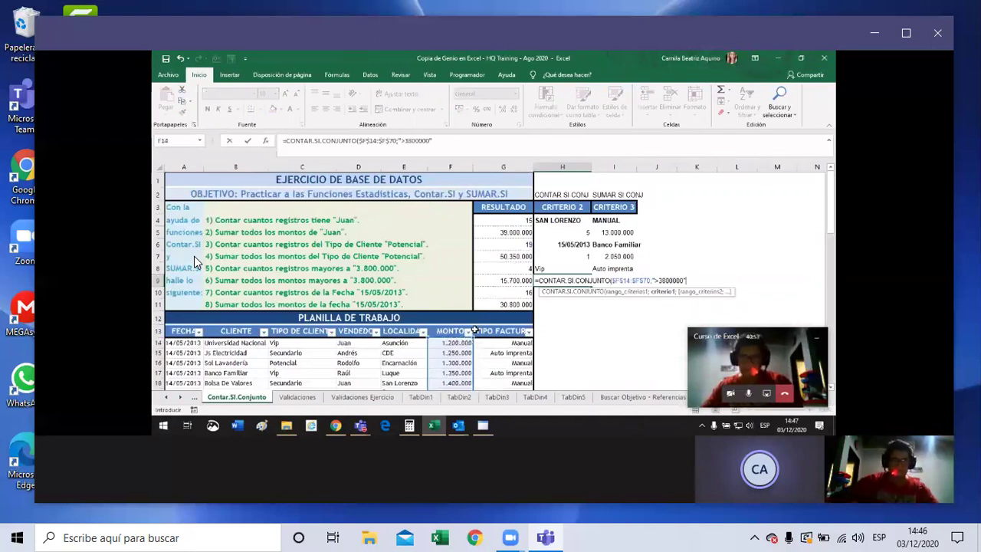
type(";")
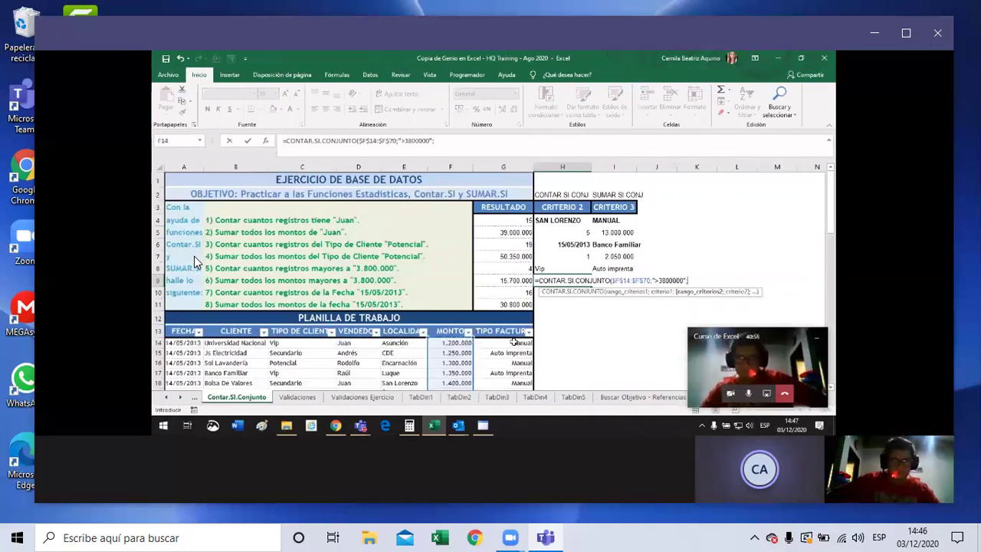
left_click_drag(277, 344, 294, 368)
type("Rodolfo")
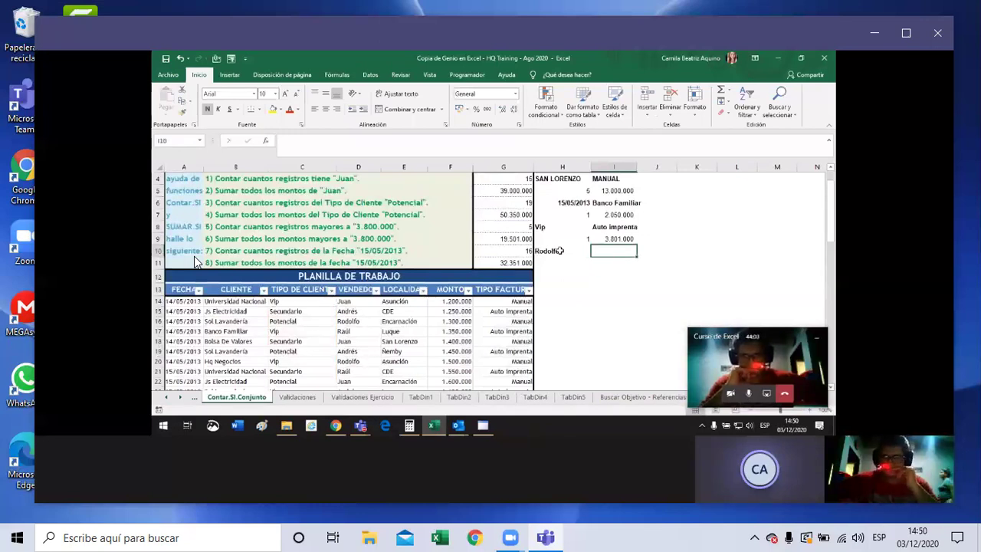
type("LU")
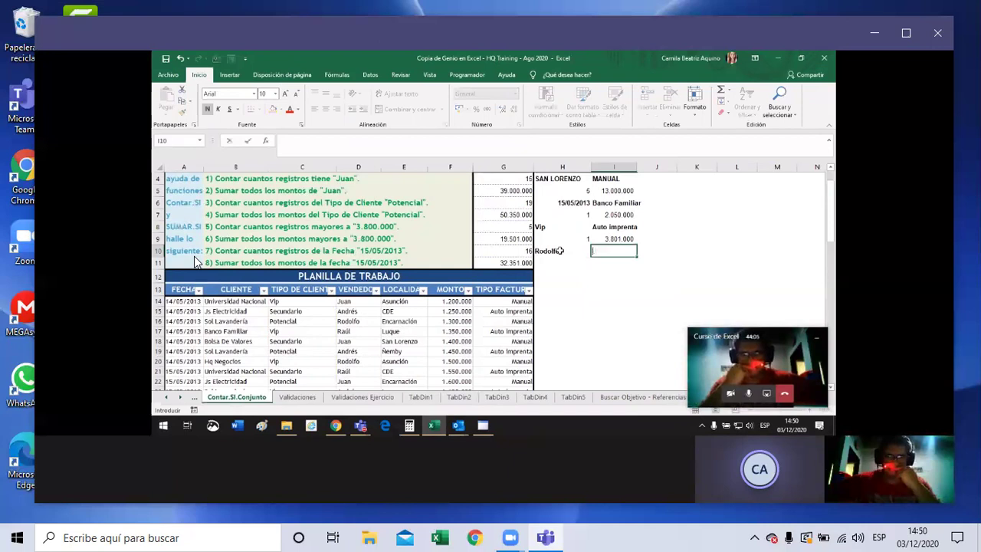
scroll(354, 372, "down", 7)
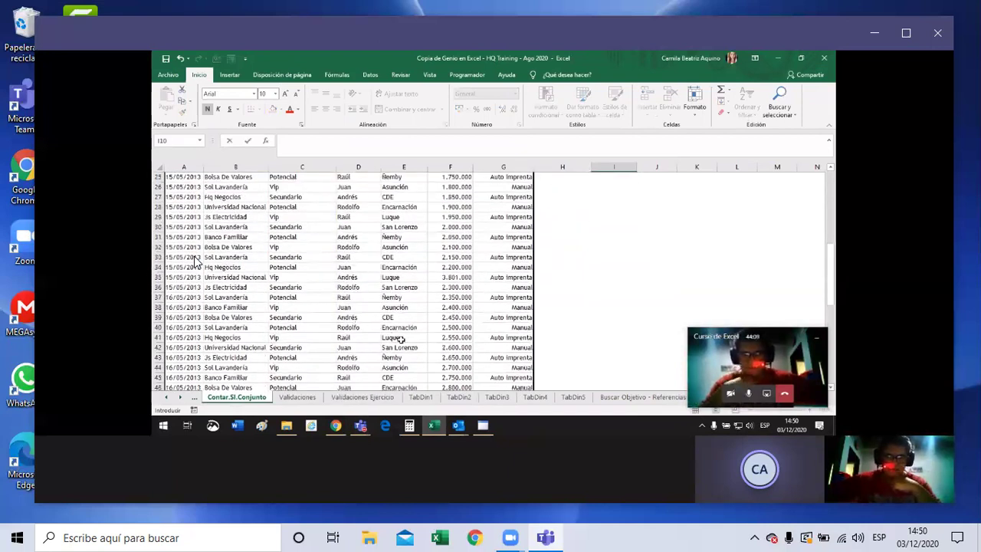
scroll(400, 339, "down", 2)
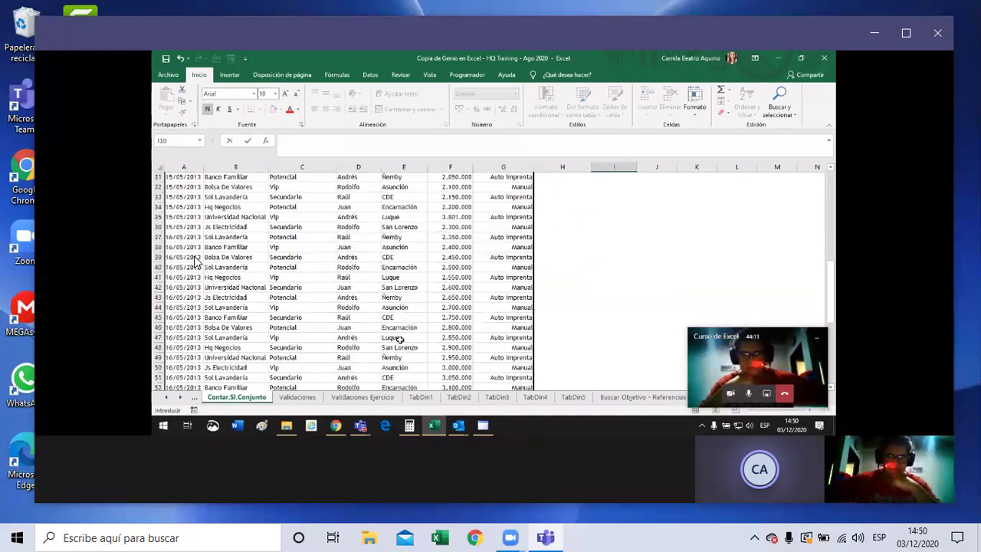
scroll(400, 339, "down", 1)
scroll(400, 339, "up", 10)
type("Luque")
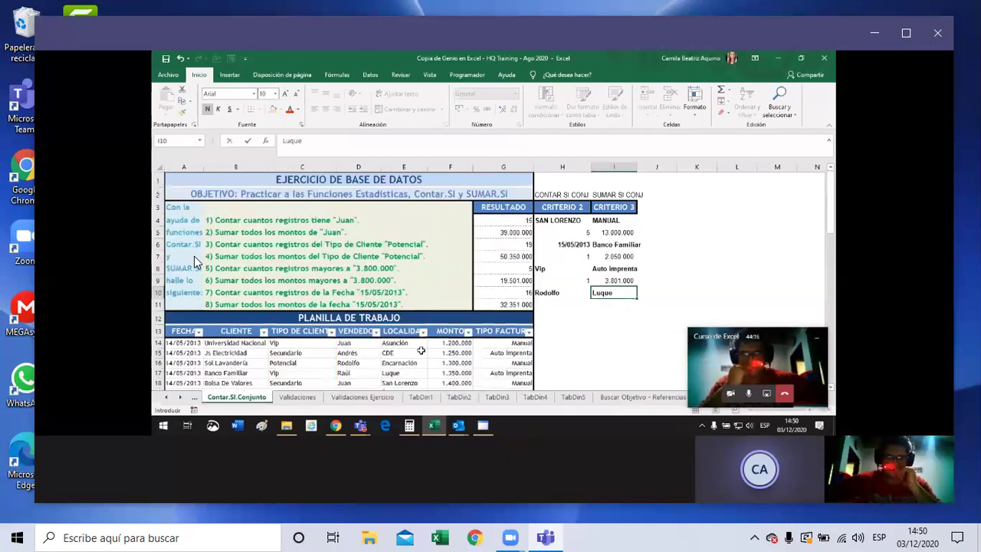
left_click(571, 305)
Start a CONTAR.SI formula in H11 with range $A$14:$A$70 and criterion $A$21.
type("=")
type("contar")
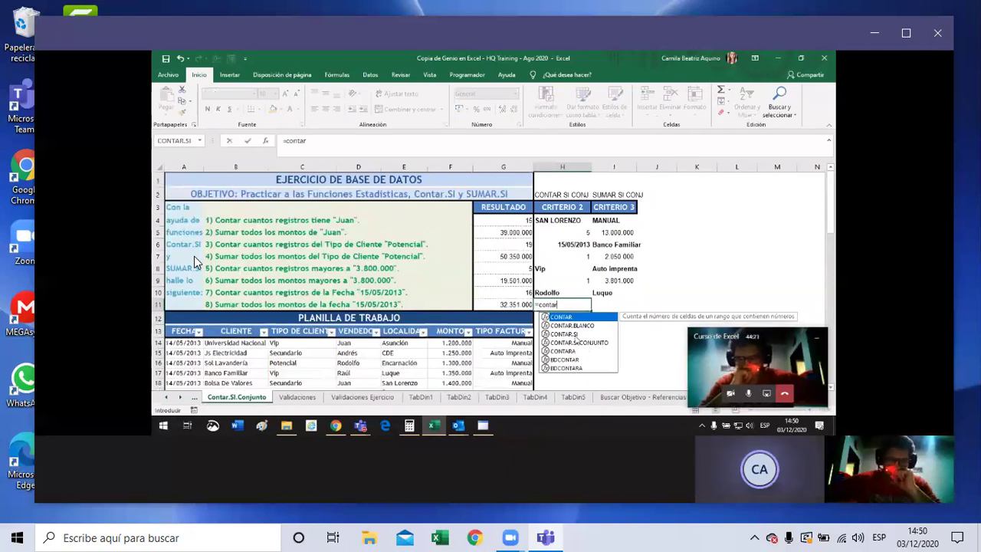
double_click(568, 334)
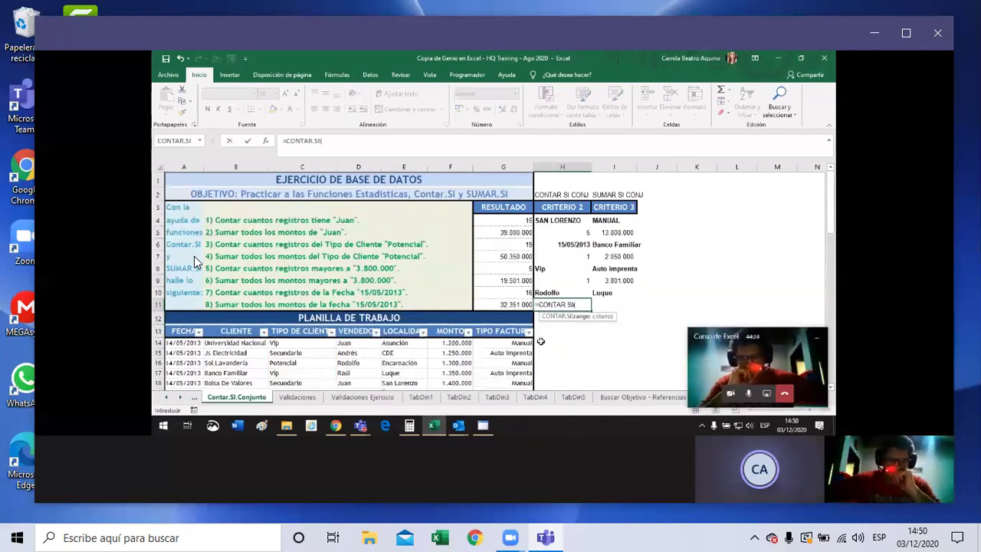
mouse_move(165, 343)
left_mouse_down()
mouse_move(162, 406)
mouse_move(168, 373)
left_mouse_up()
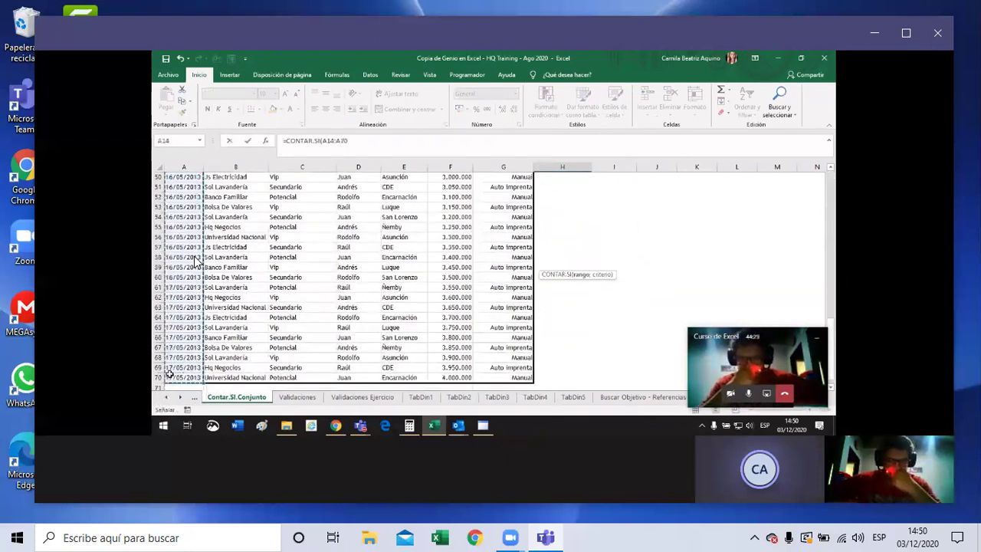
key("F4")
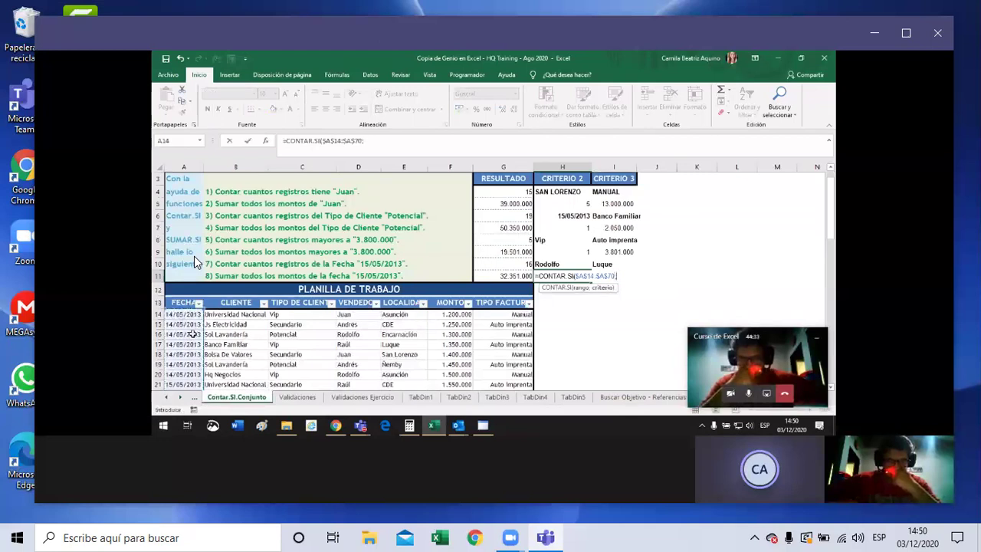
left_click(192, 385)
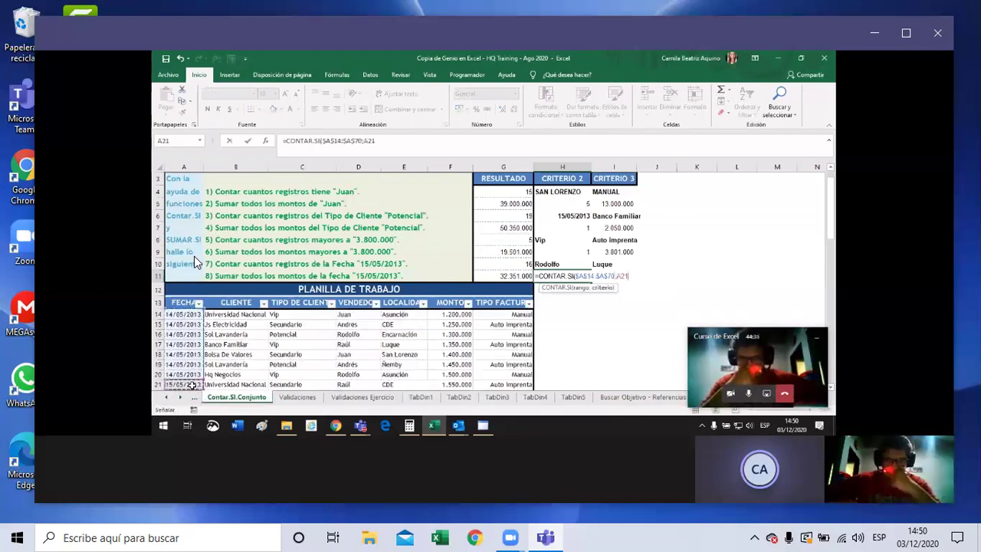
key("F4")
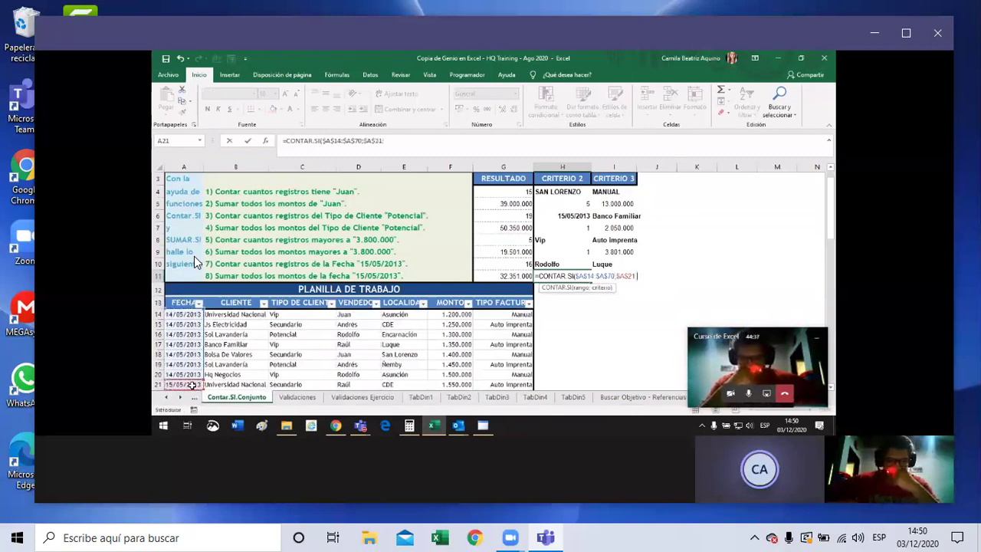
type(";")
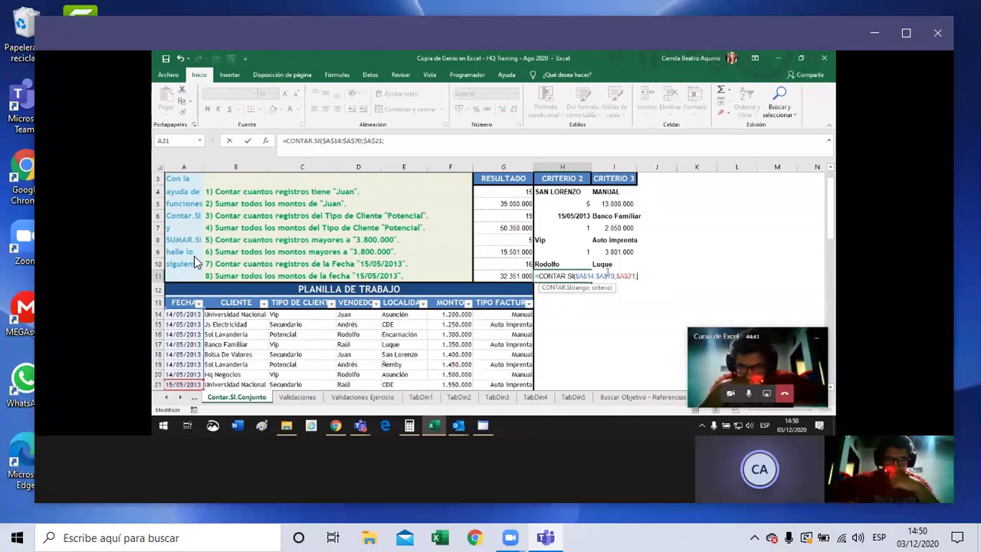
Replace CONTAR.SI with CONTAR.SI.CONJUNTO in the H11 formula.
left_click(576, 275)
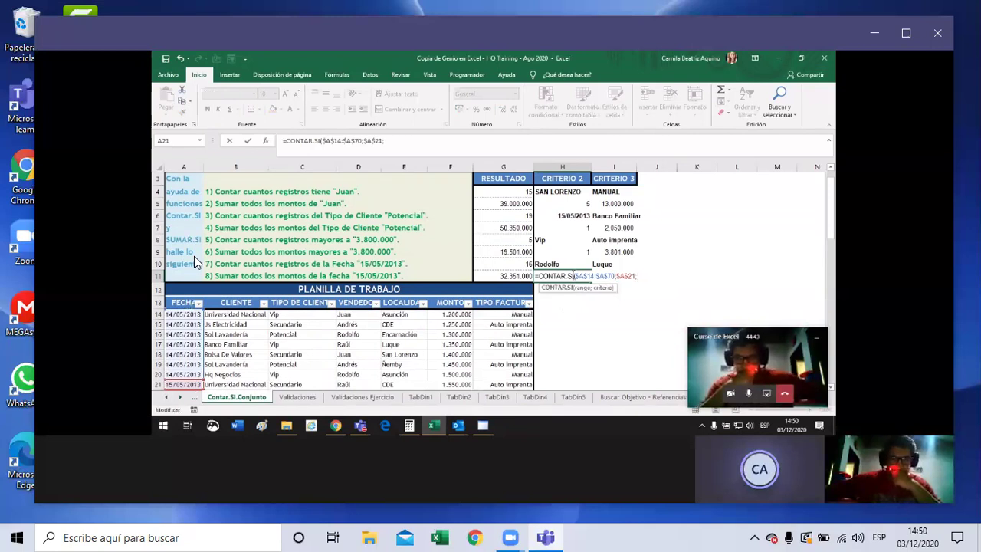
key("BackSpace")
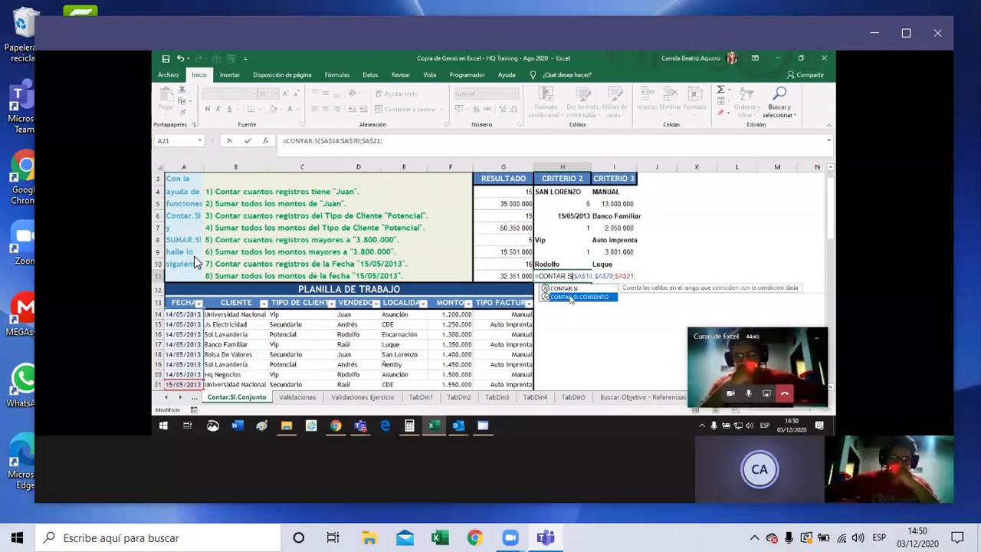
double_click(571, 298)
Add vendor $D$14:$D$70 with $D$16 and locality $E$14:$E$70 with $E$17 to H11's count.
key("Return")
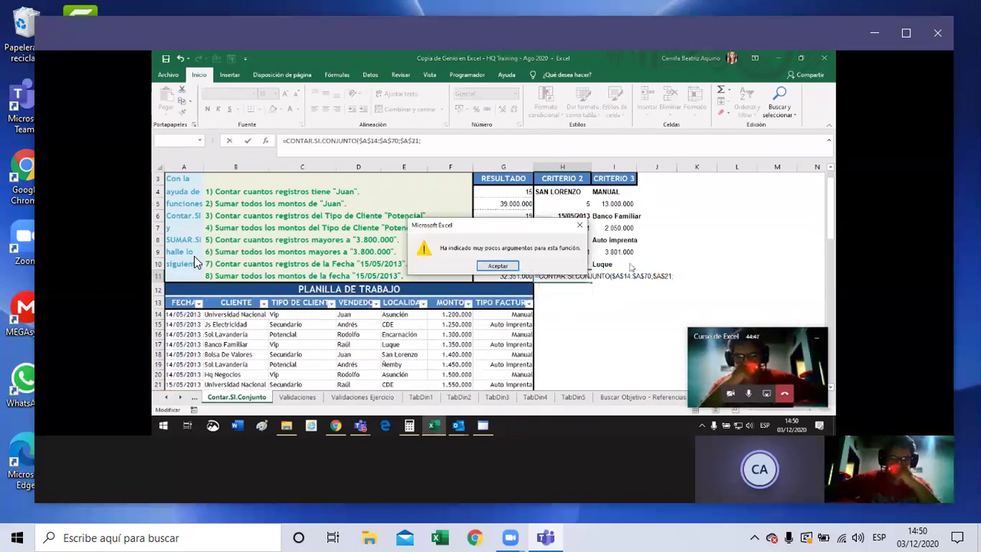
left_click(579, 225)
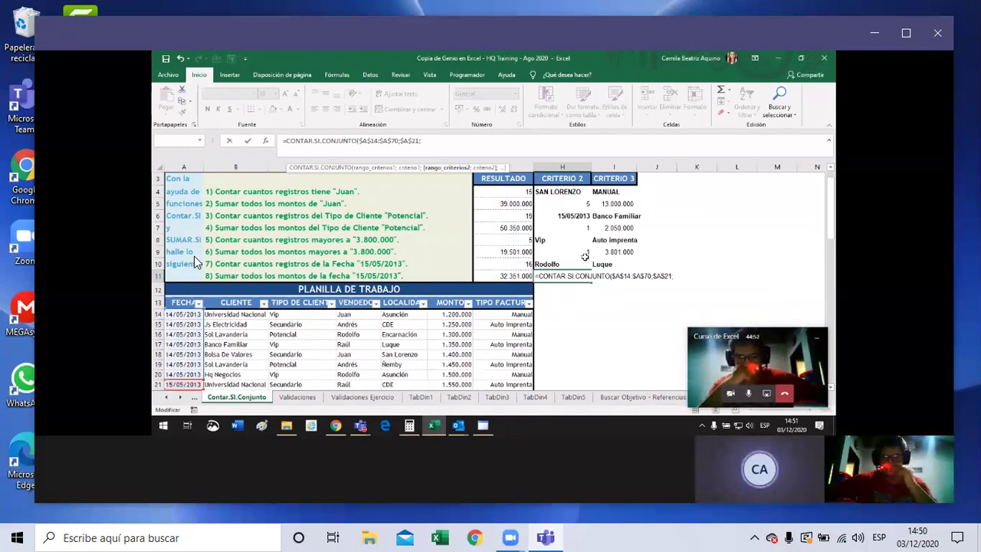
mouse_move(348, 314)
left_mouse_down()
mouse_move(365, 389)
mouse_move(363, 370)
left_mouse_up()
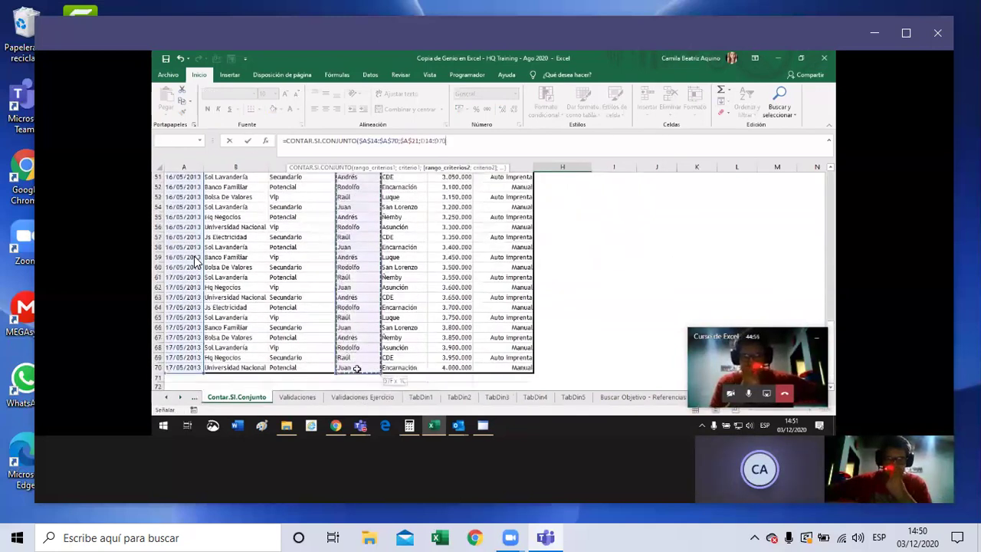
key("F4")
type(";")
left_click(358, 334)
key("F4")
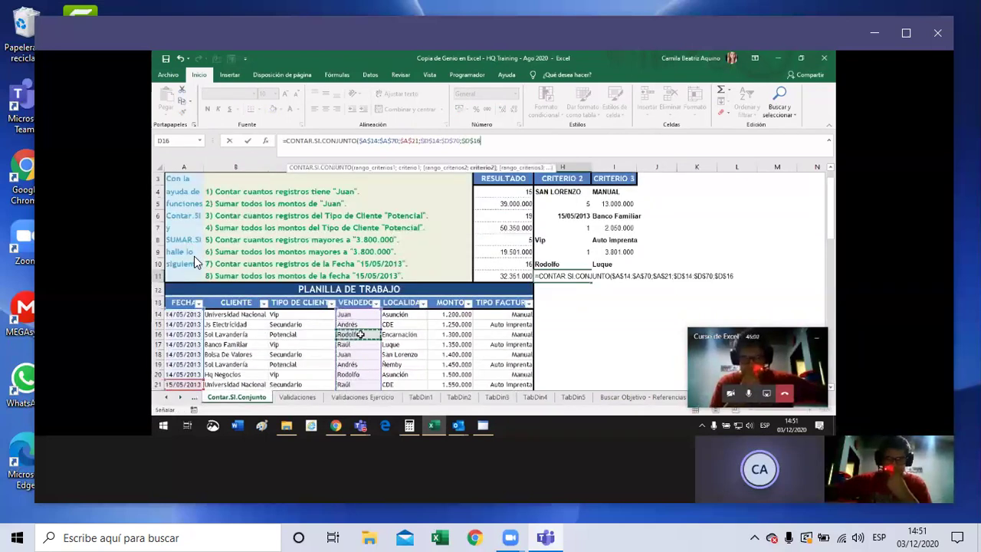
type(";")
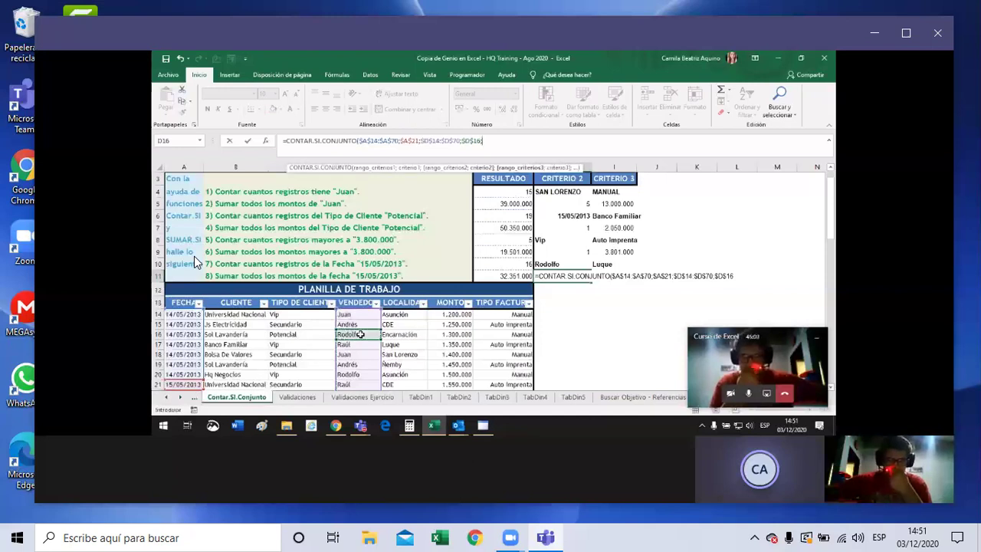
left_click_drag(402, 314, 408, 367)
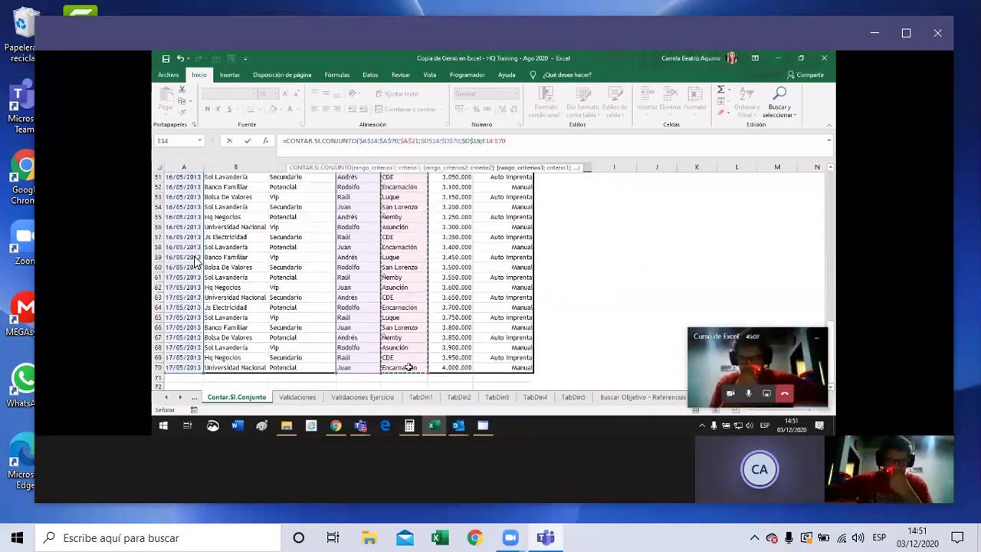
key("F4")
left_click(413, 346)
key("F4")
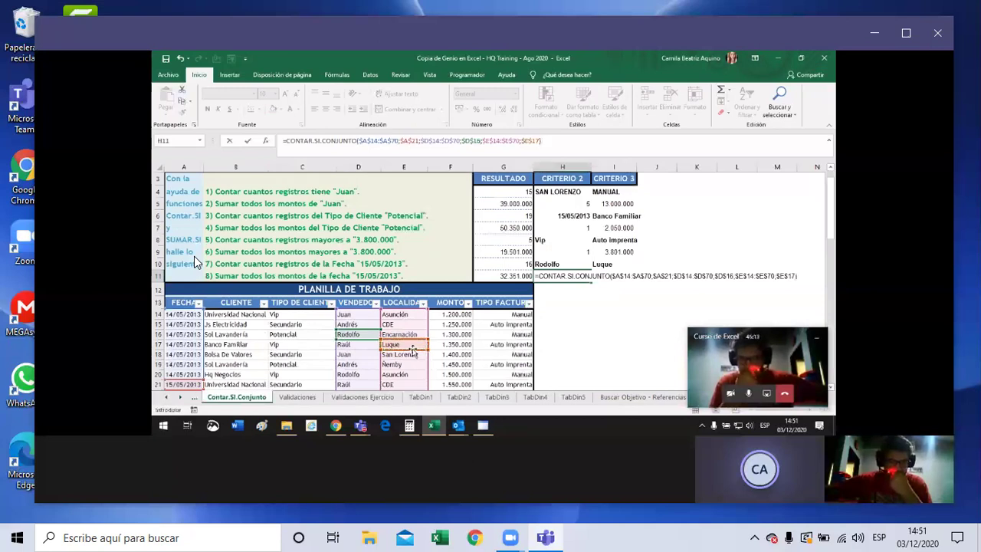
key("Return")
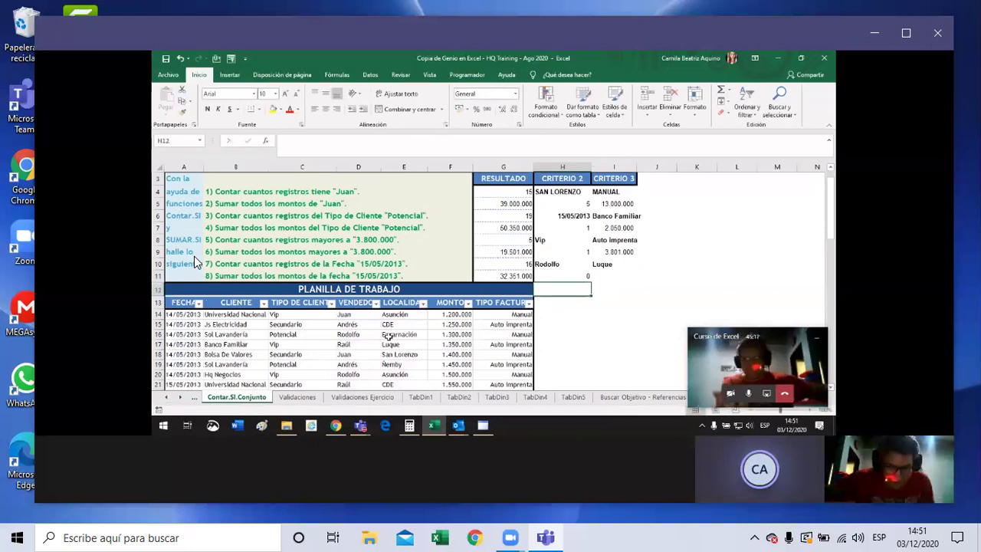
Change E16's locality to Luque and compare it with the H11 count.
left_click(390, 335)
type("Luque")
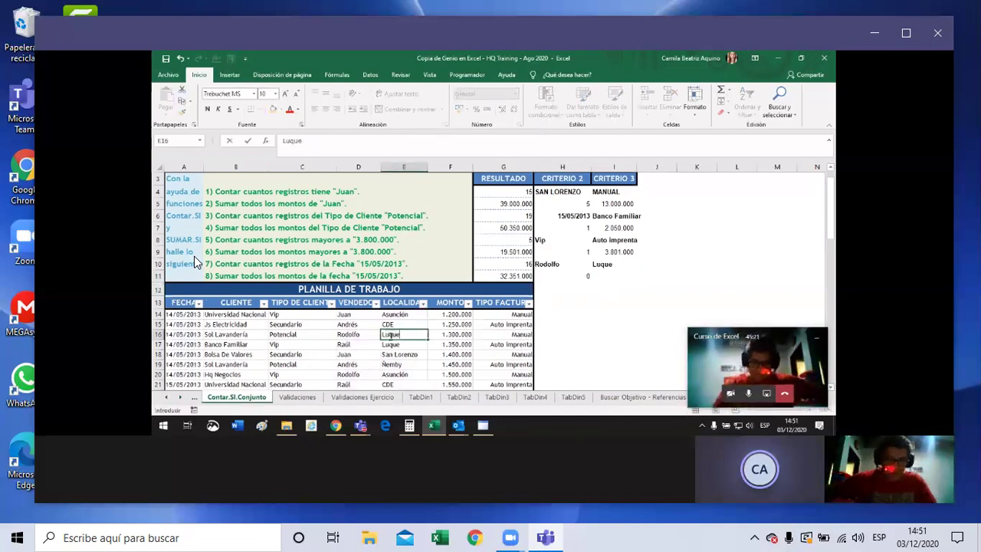
key("Up")
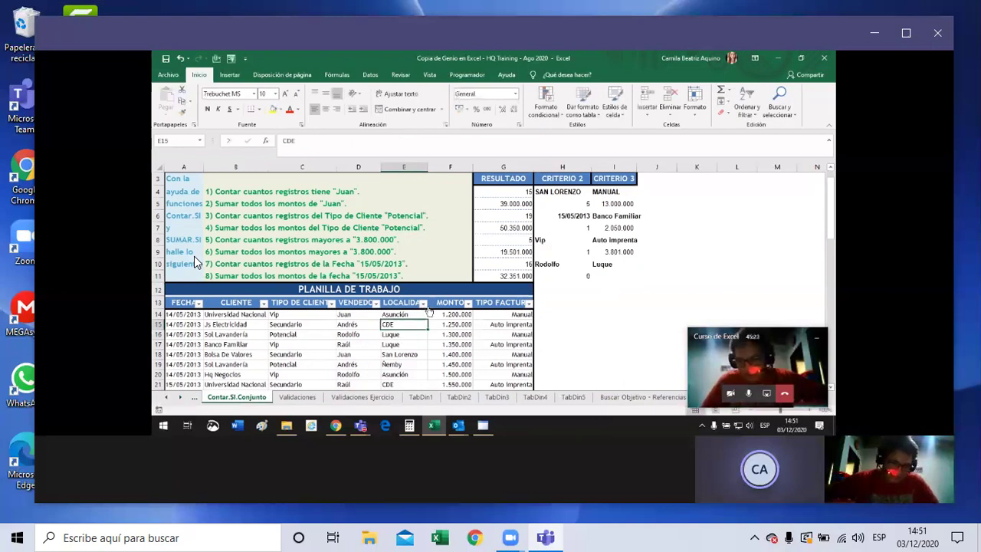
key("Down")
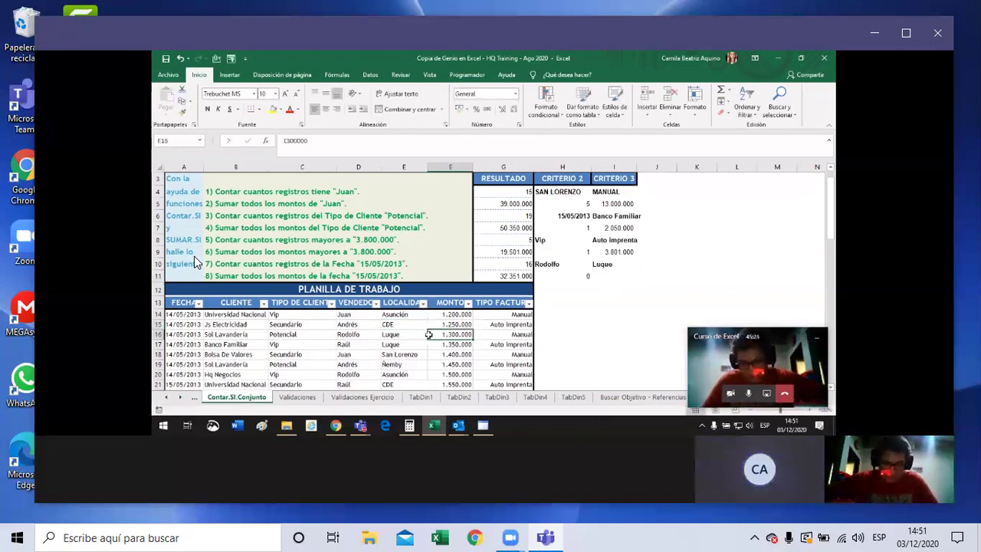
left_click(578, 276)
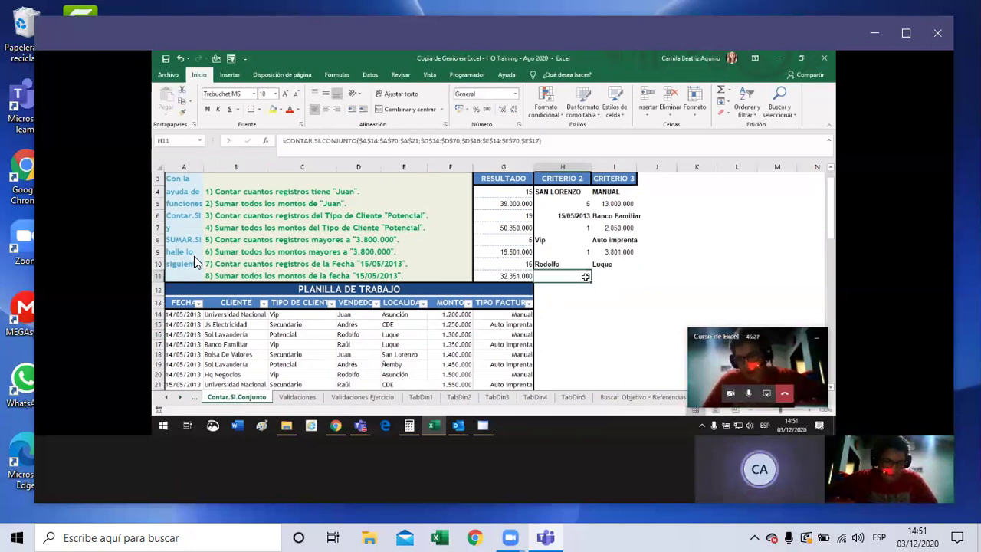
left_click(406, 335)
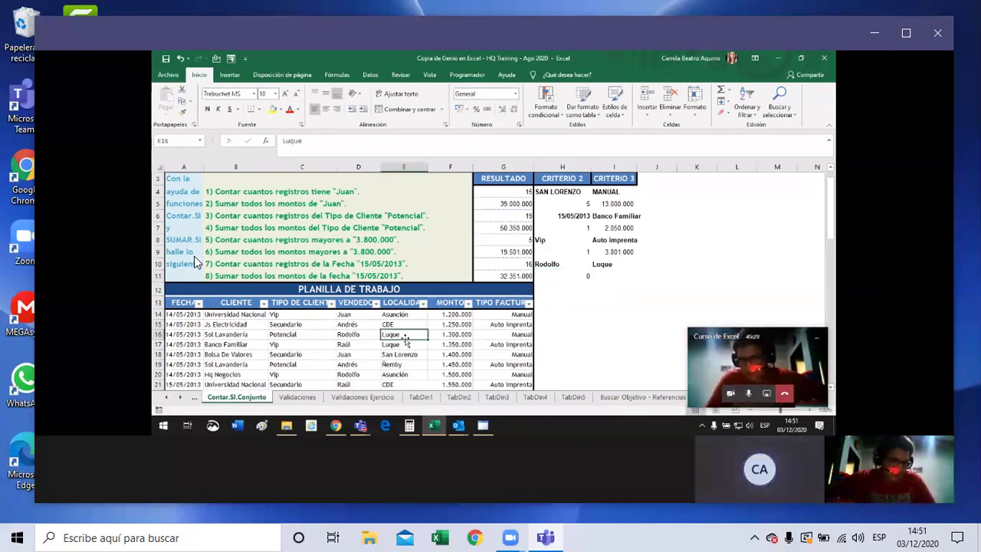
left_click(579, 275)
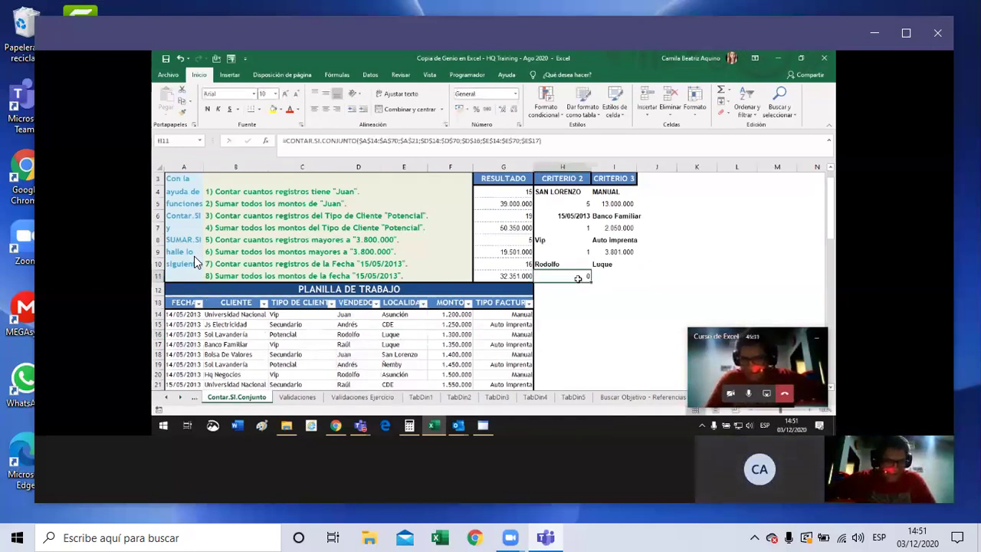
Move H11's locality criterion to $E$22 and re-enter the formula.
double_click(577, 276)
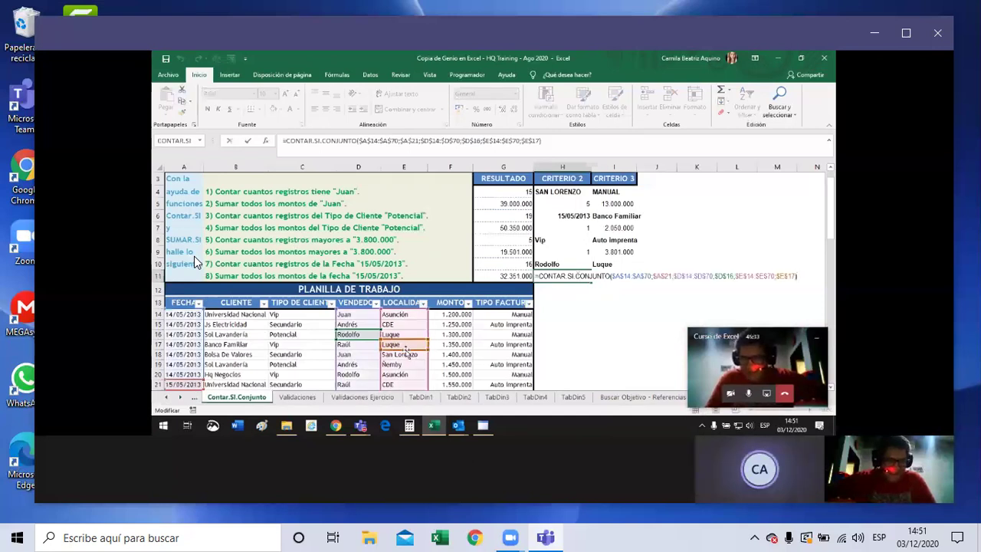
left_click_drag(409, 346, 407, 362)
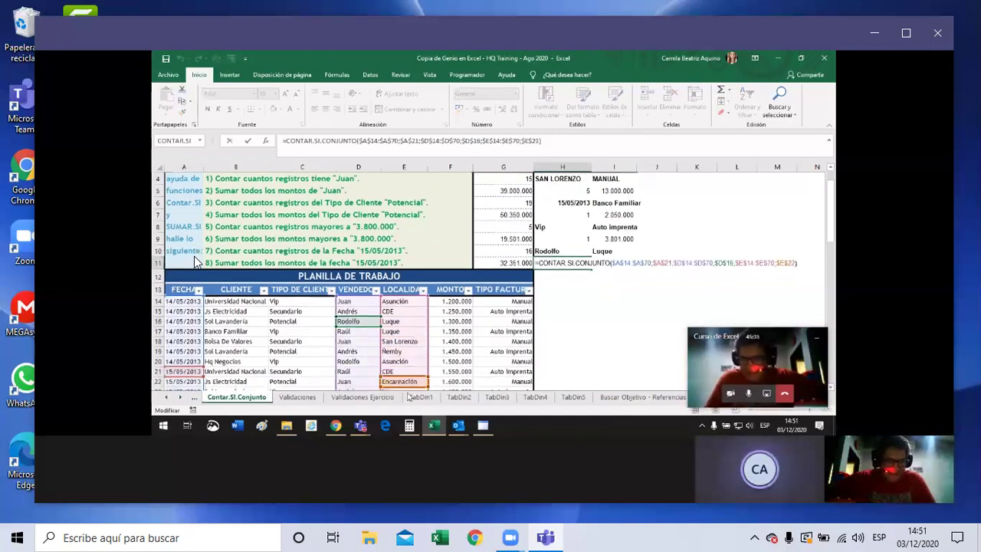
key("Return")
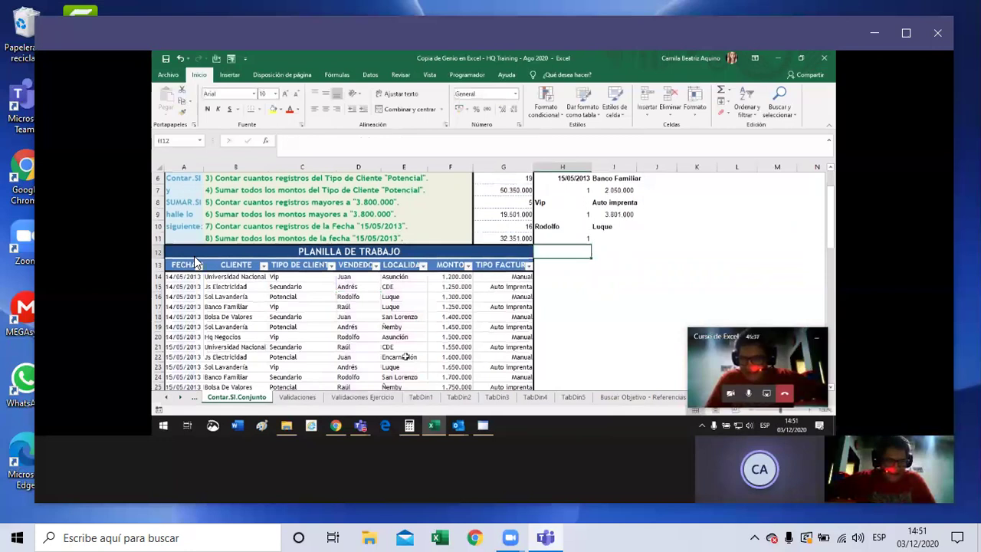
left_click(568, 239)
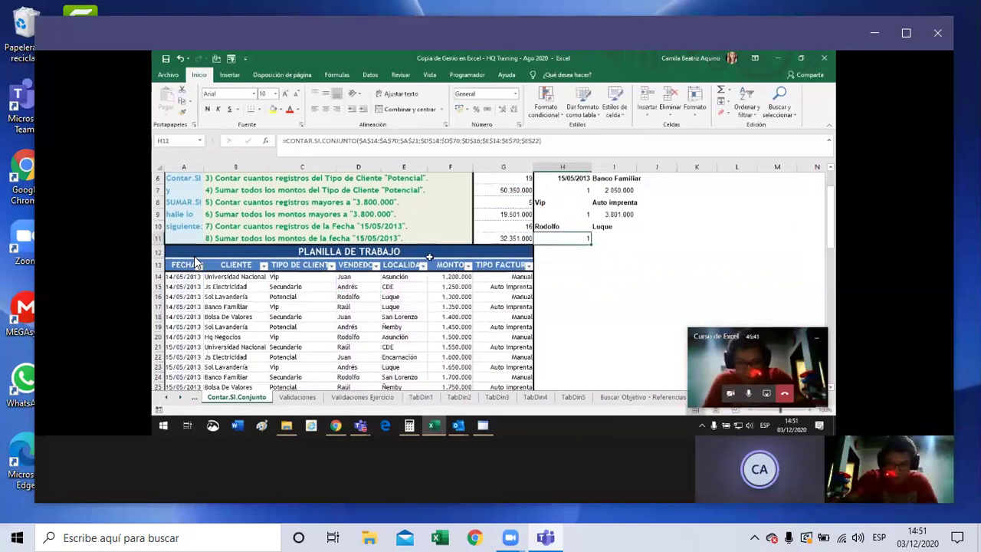
left_click(406, 299)
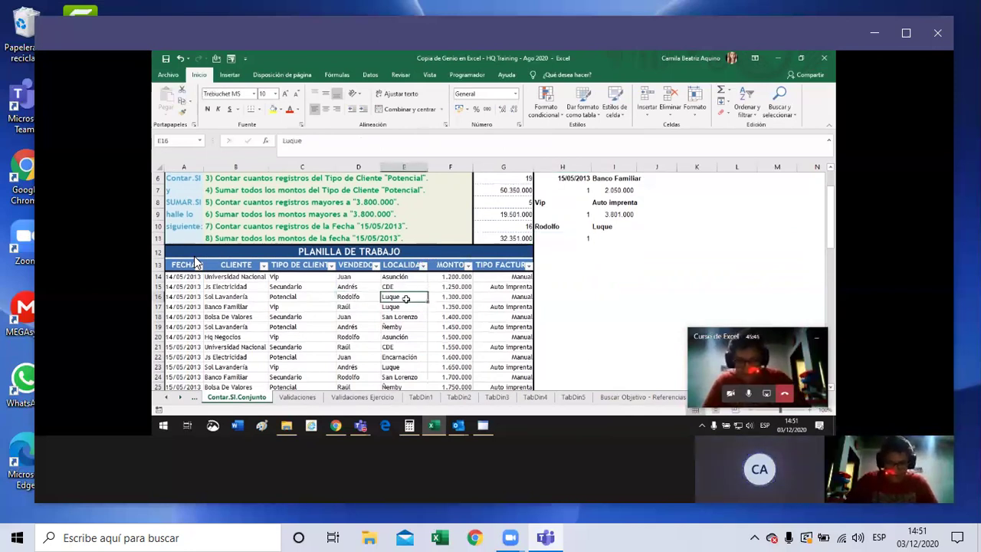
Set E16 back to Encarnación so the H11 count becomes 2.
type("Encarnación")
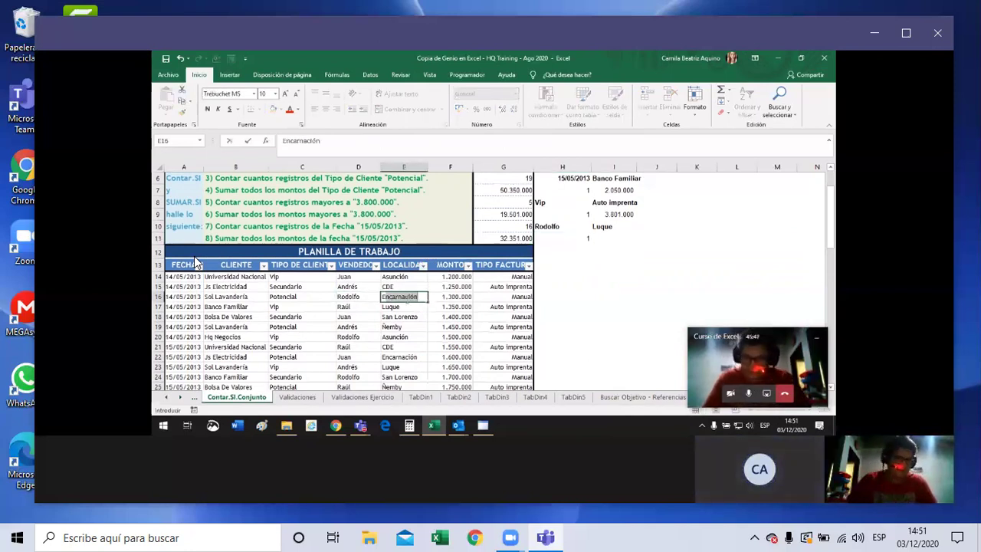
key("Return")
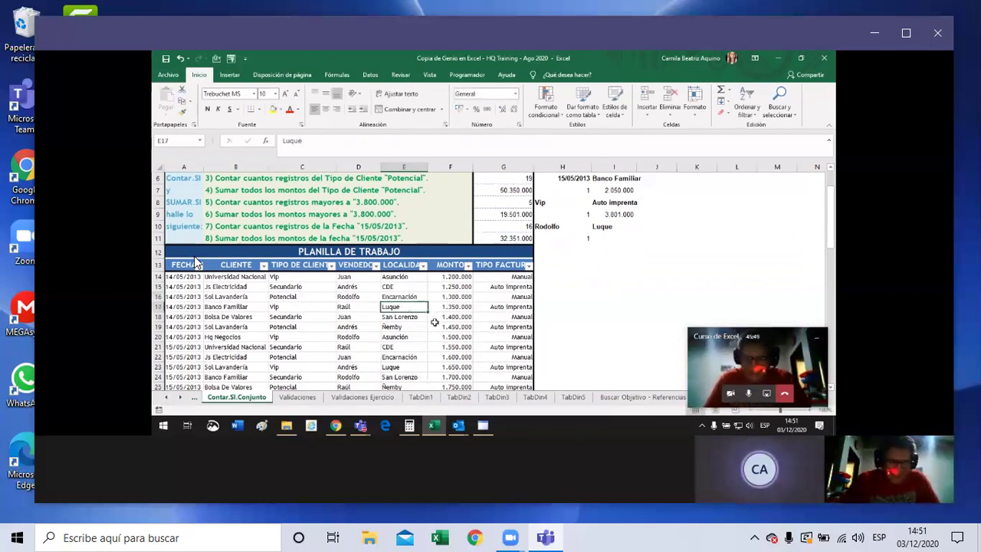
left_click(566, 239)
key("Down")
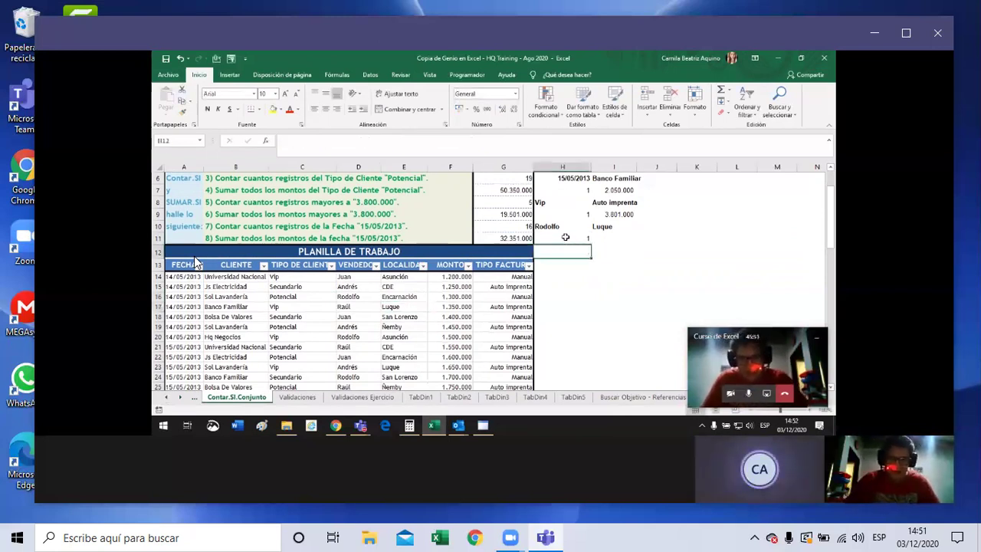
Review the row 17 record and the San Lorenzo and Ñemby localities, then select I11.
left_click(565, 238)
left_click(392, 308)
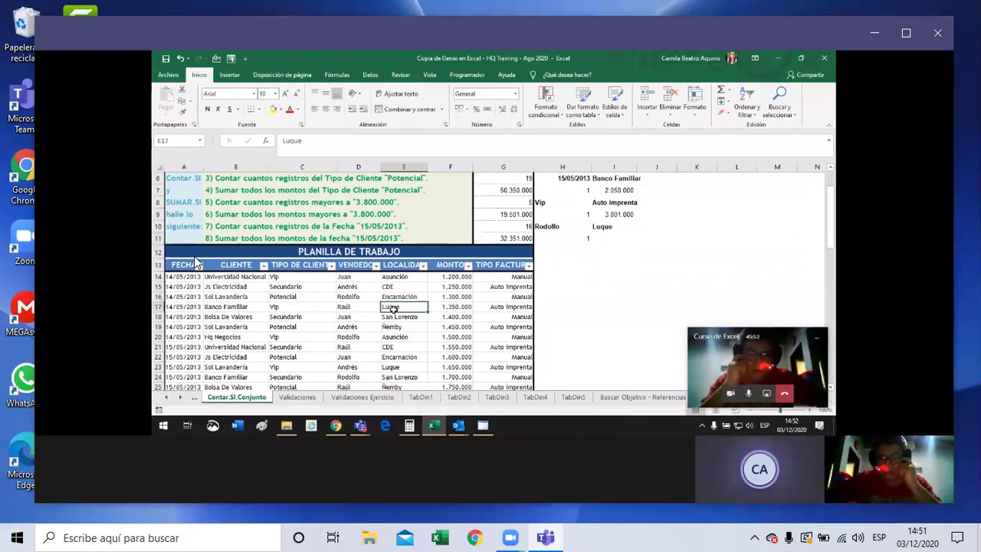
left_click_drag(392, 308, 182, 308)
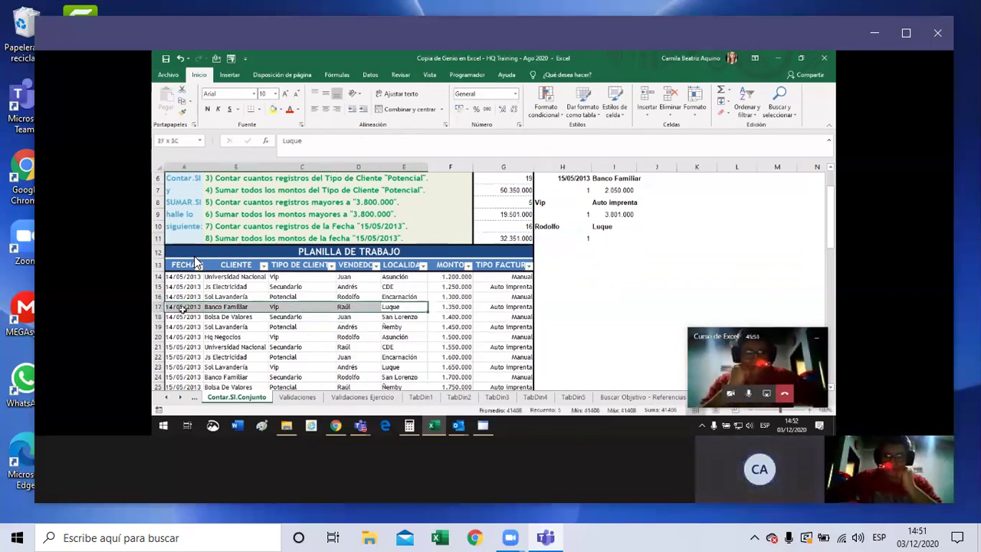
left_click_drag(181, 308, 170, 306)
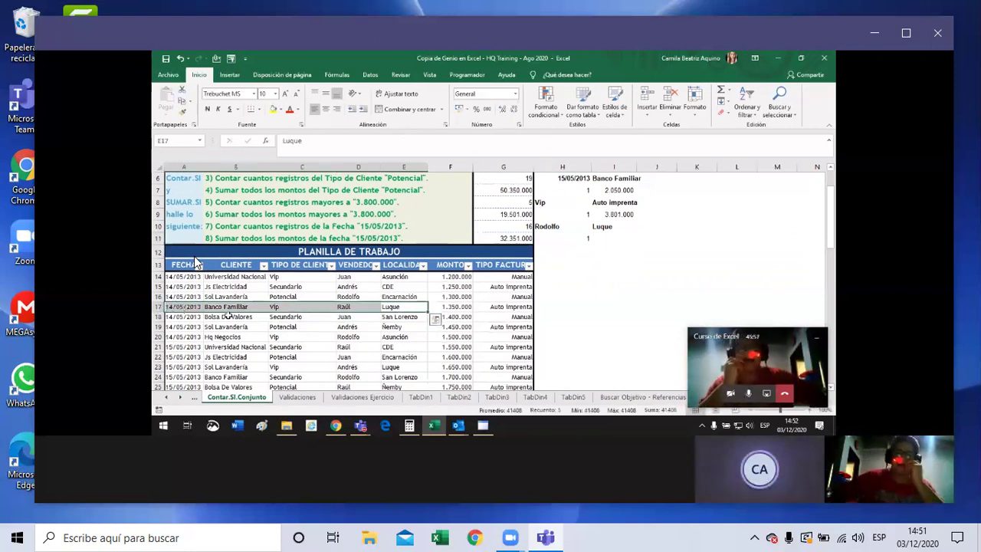
scroll(196, 263, "down", 3)
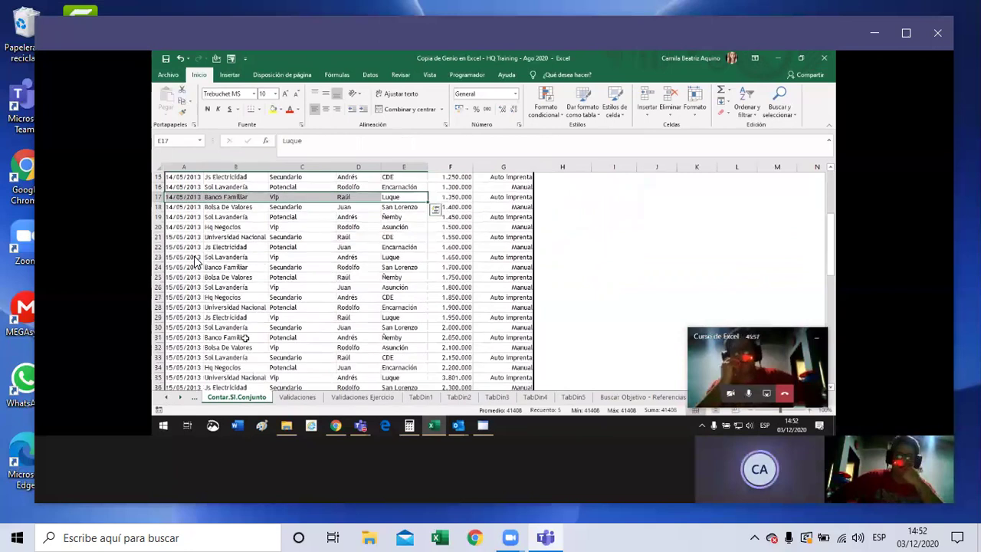
left_click(396, 267)
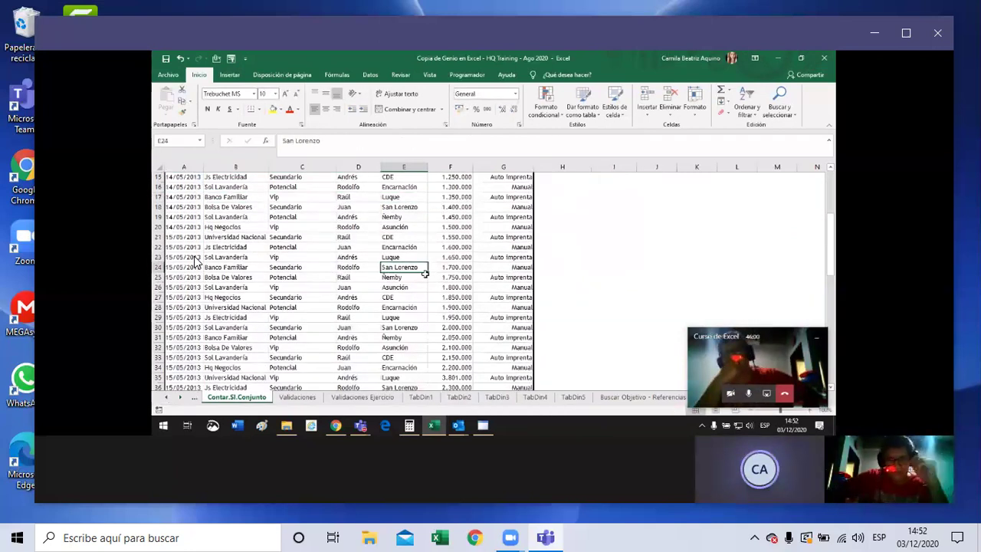
left_click(425, 274)
scroll(692, 274, "up", 5)
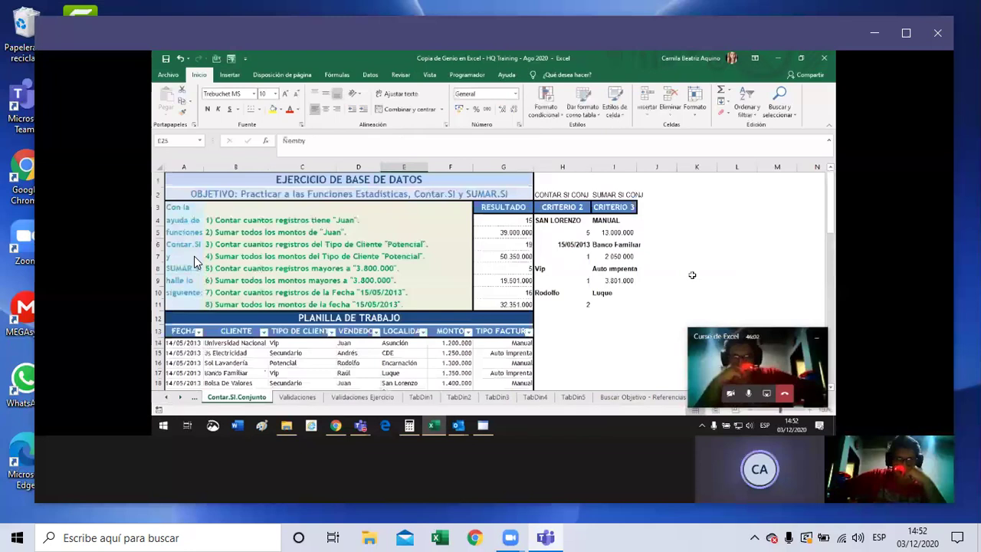
left_click(605, 304)
scroll(626, 264, "down", 1)
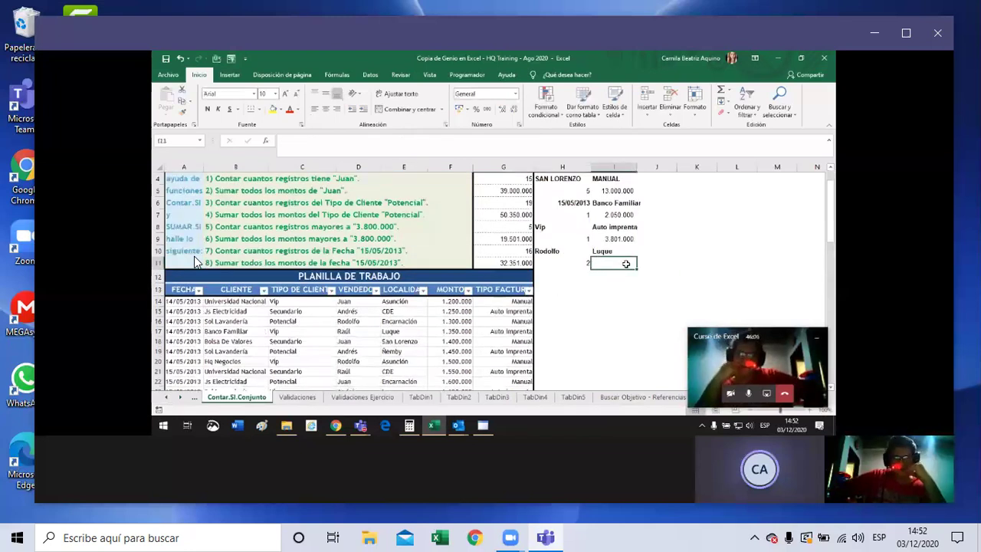
Start SUMAR.SI.CONJUNTO in I11 summing $F$14:$F$70 by date range $A$14:$A$70 and criterion A23.
type("=su")
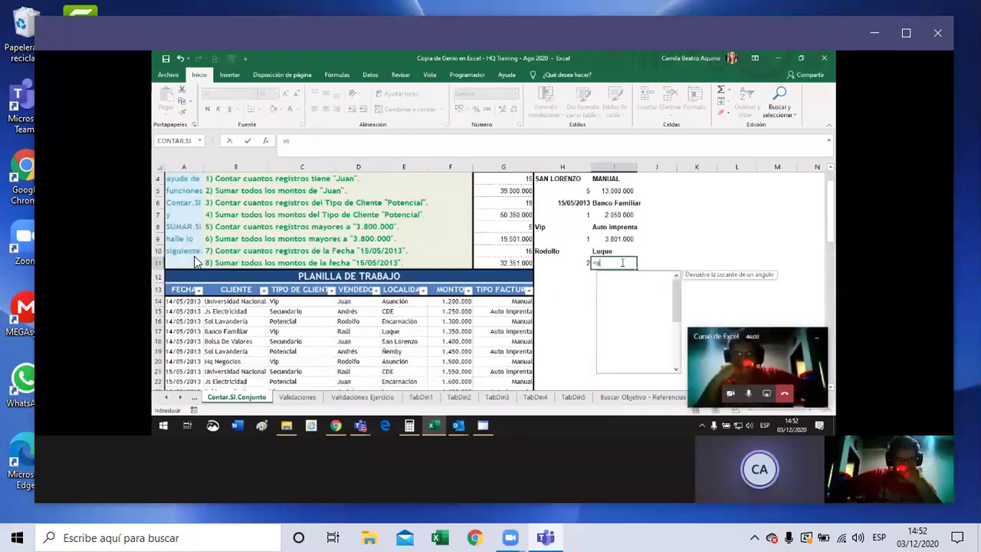
type("mar")
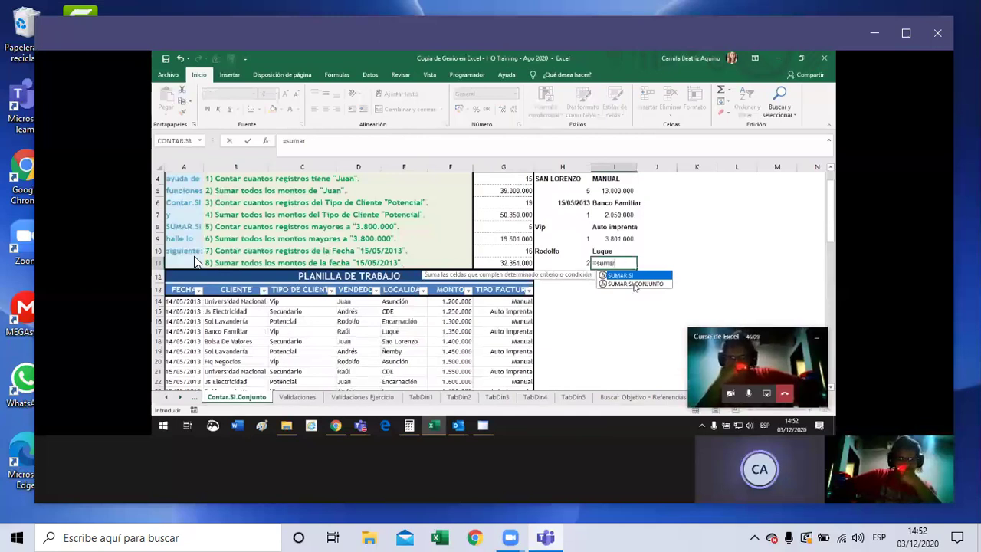
double_click(634, 283)
left_click_drag(451, 304, 446, 368)
key("F4")
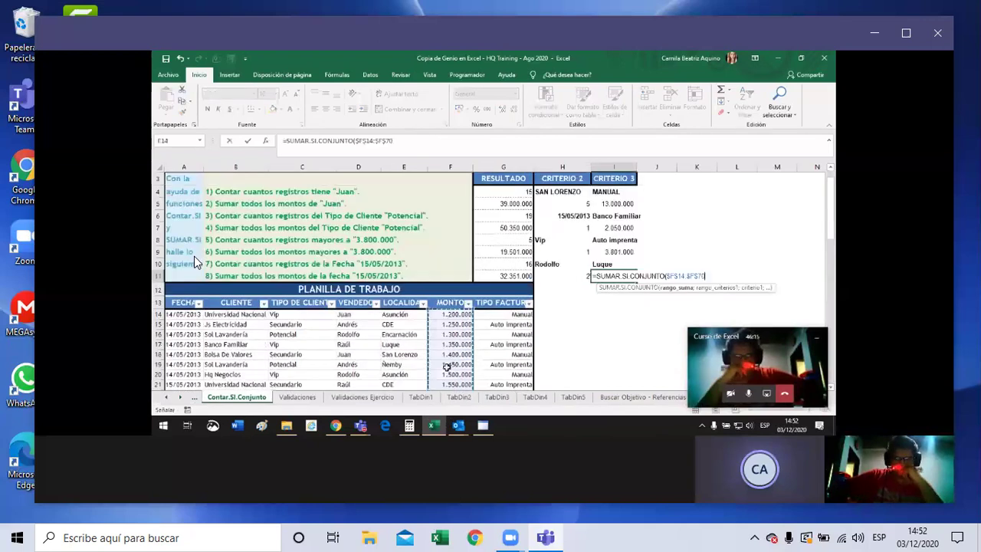
type(";")
left_click_drag(201, 314, 183, 368)
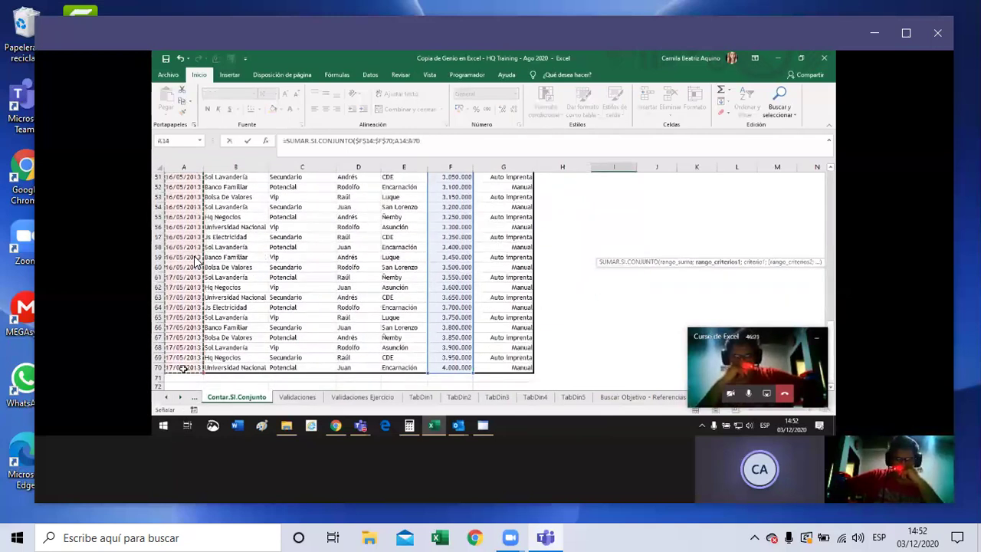
key("F4")
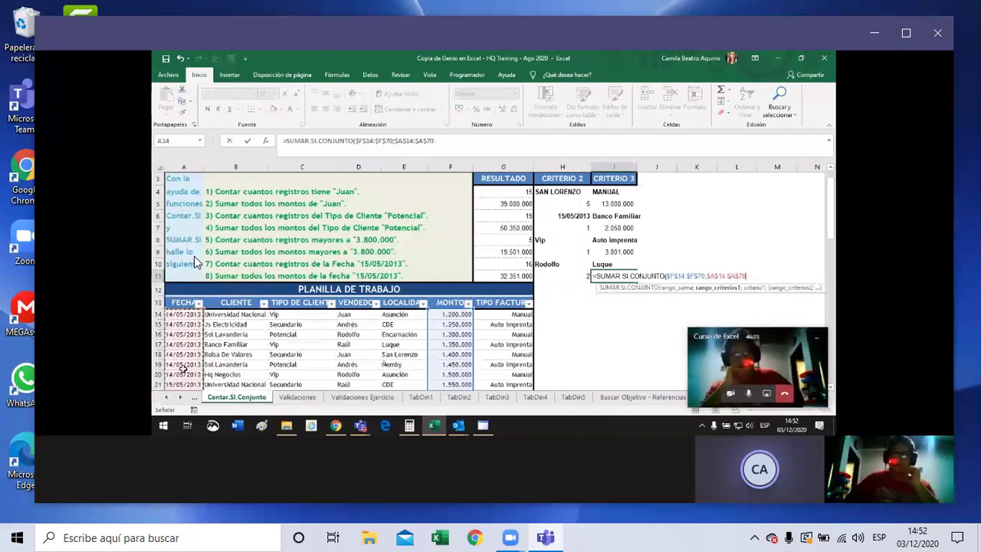
type(";")
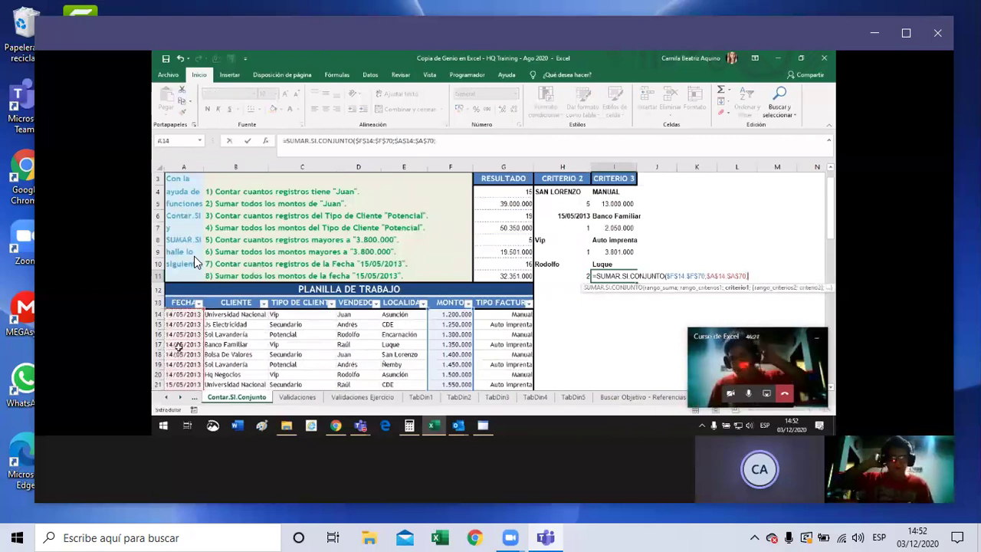
scroll(184, 360, "down", 3)
left_click(184, 294)
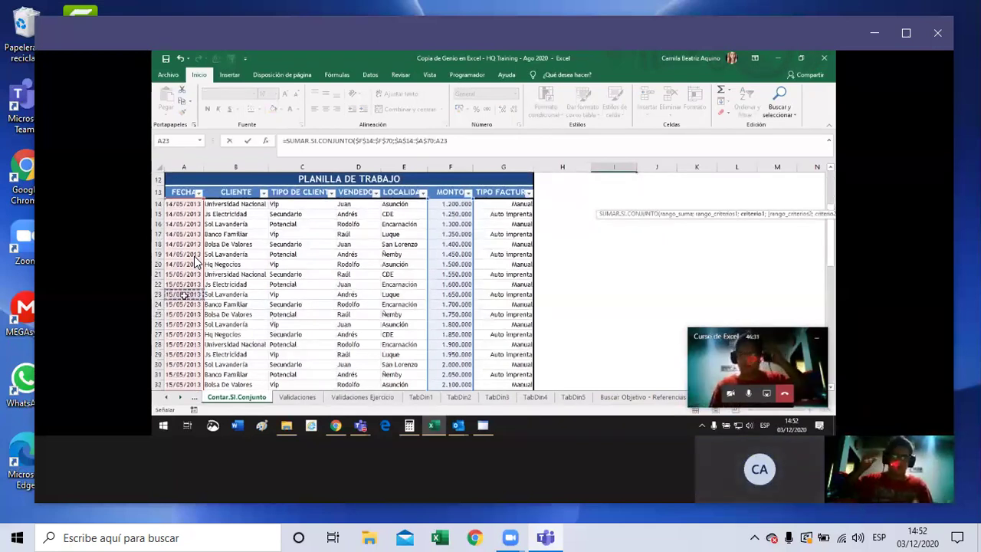
scroll(194, 262, "up", 3)
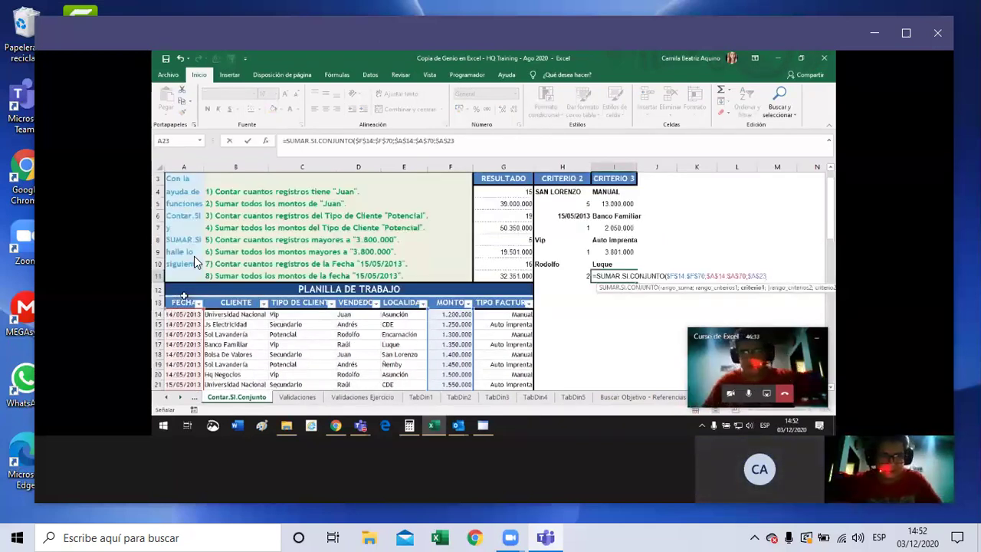
type(";")
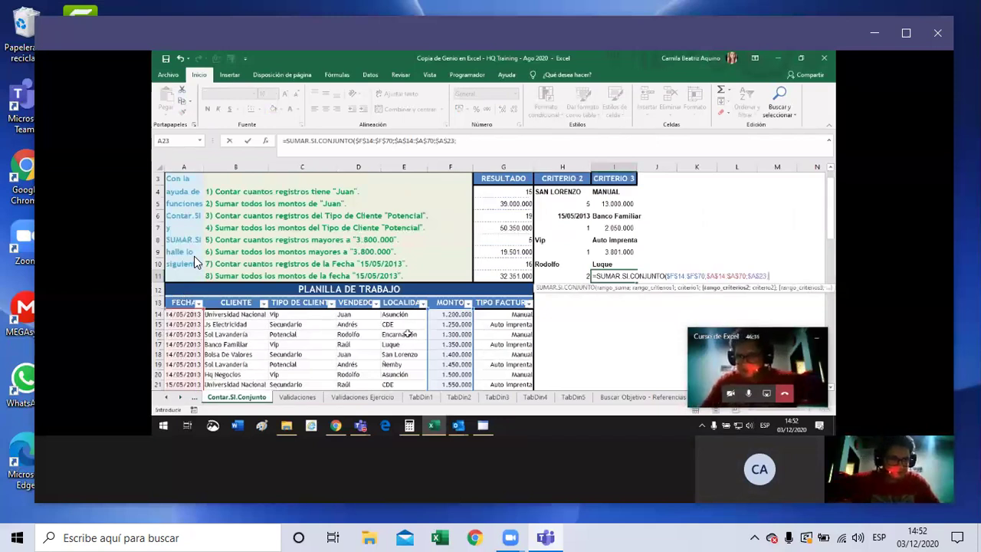
Add vendor $D$14:$D$70/$D$16 and locality $E$14:$E$70/$E$16 criteria, returning 3600000.
left_click_drag(350, 316, 365, 377)
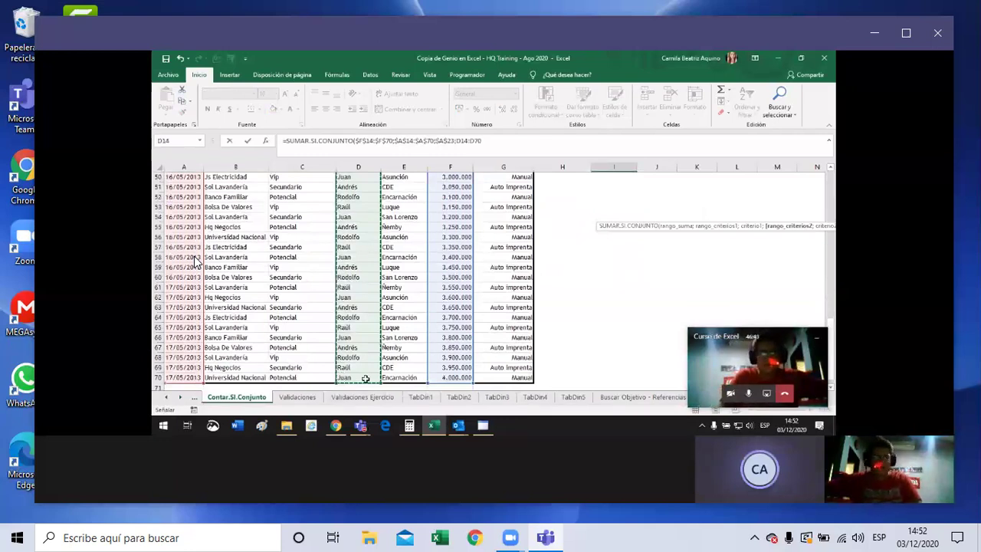
key("F4")
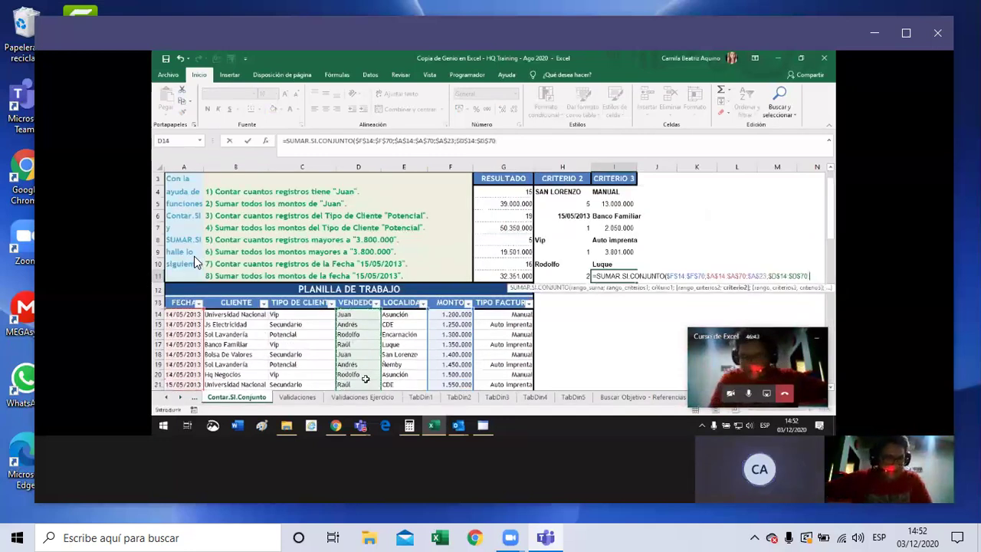
left_click(354, 334)
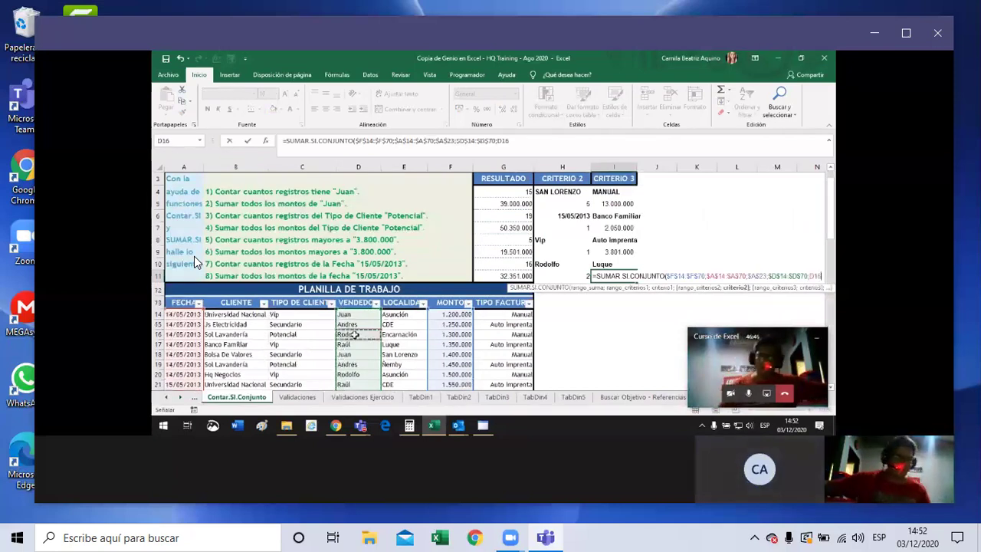
key("F4")
mouse_move(386, 318)
left_mouse_down()
mouse_move(406, 375)
mouse_move(402, 369)
left_mouse_up()
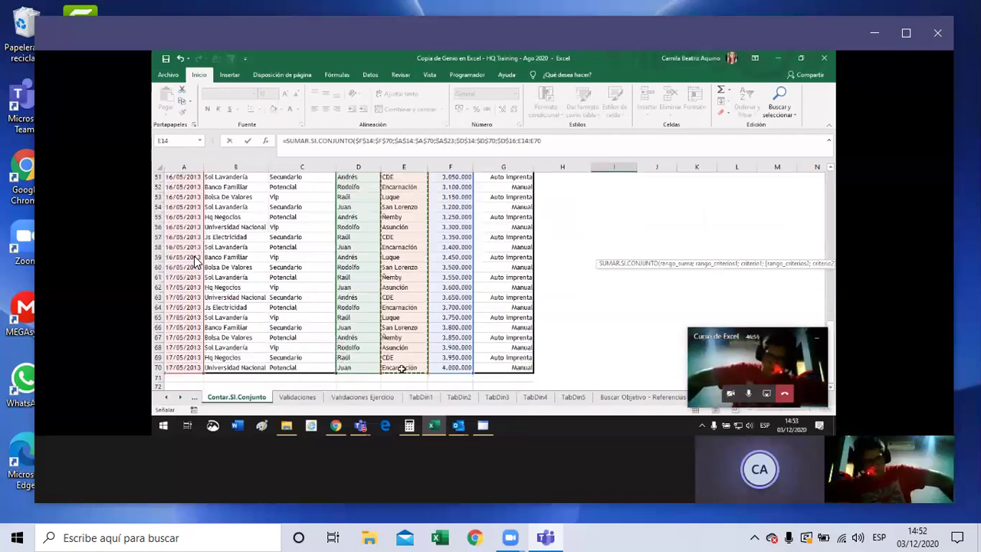
key("F4")
type("$E$70;")
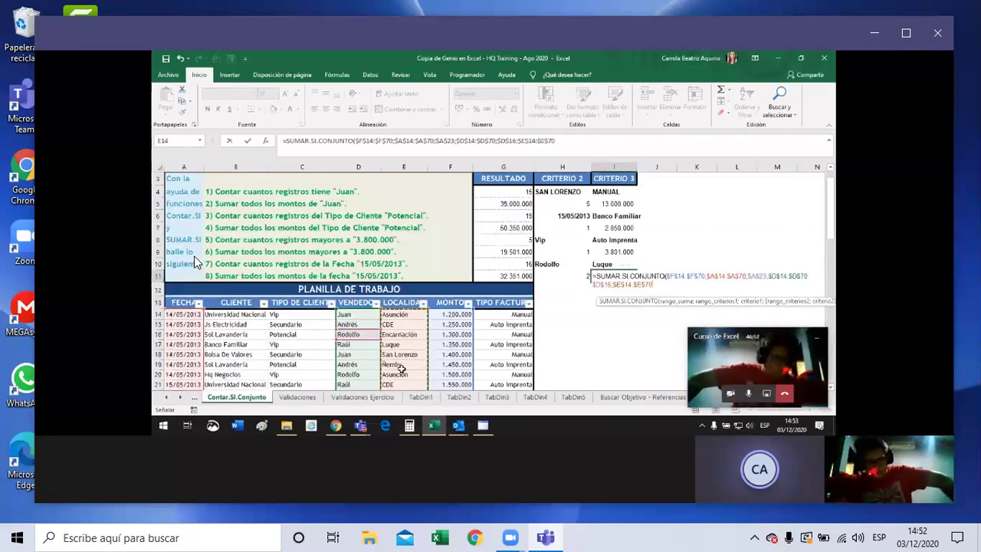
left_click(391, 337)
key("F4")
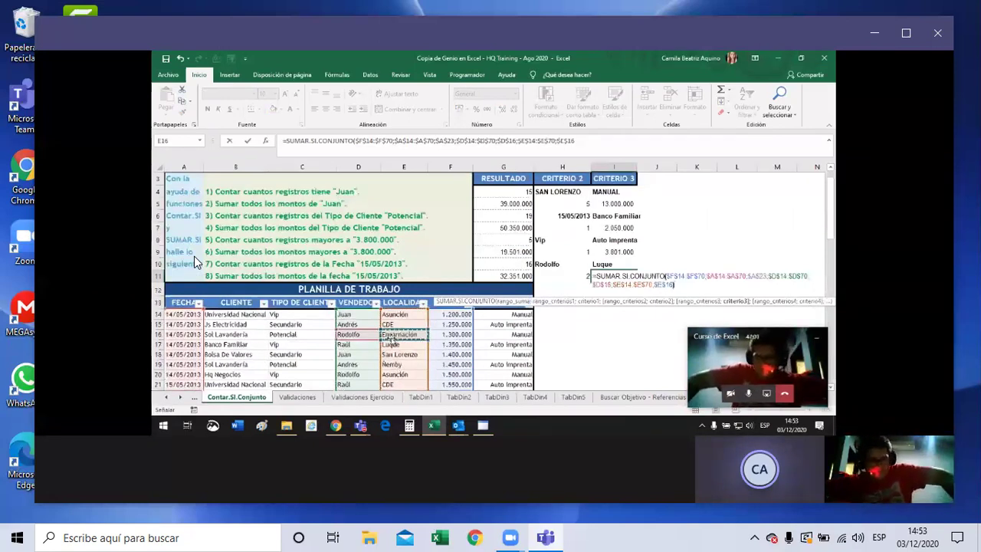
key("Return")
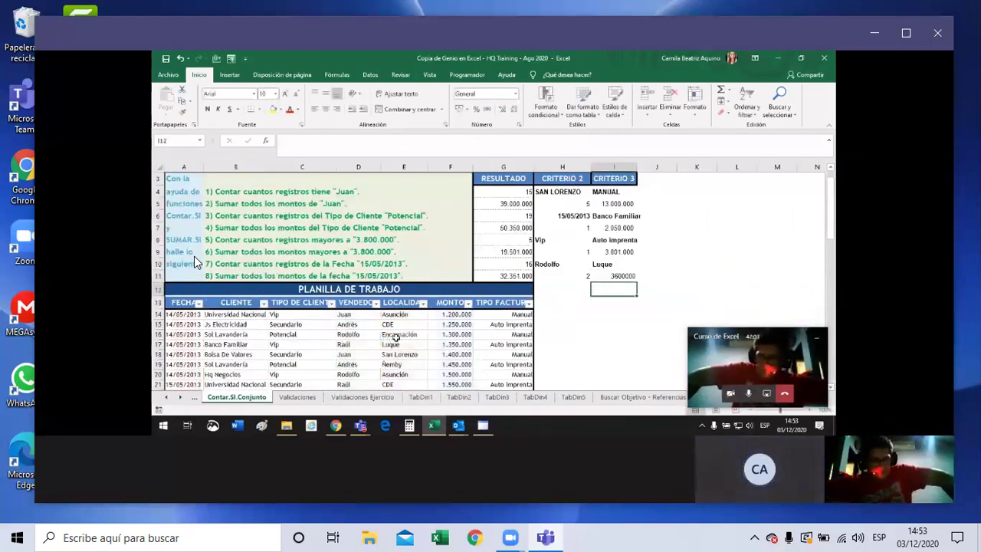
Format the I11 sum with thousands separators so it reads 3.600.000.
left_click(623, 275)
left_click(476, 109)
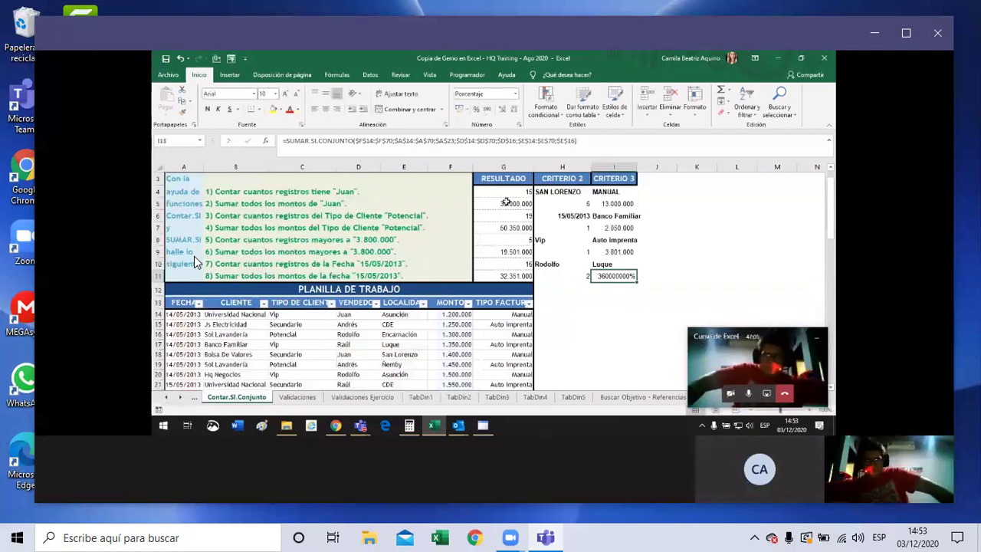
left_click(487, 110)
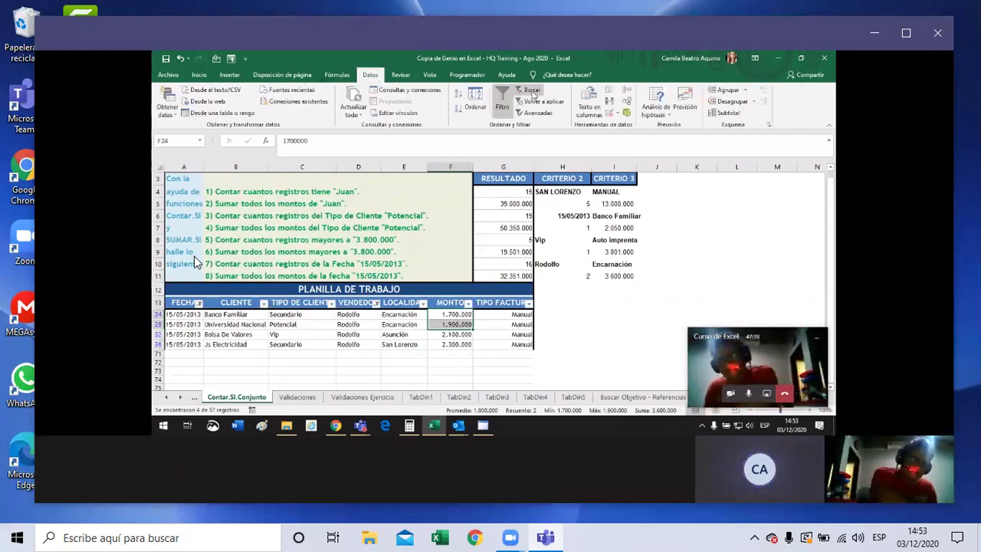
Clear the work table's Data filter, leaving the sheet tab options unchanged.
left_click(531, 90)
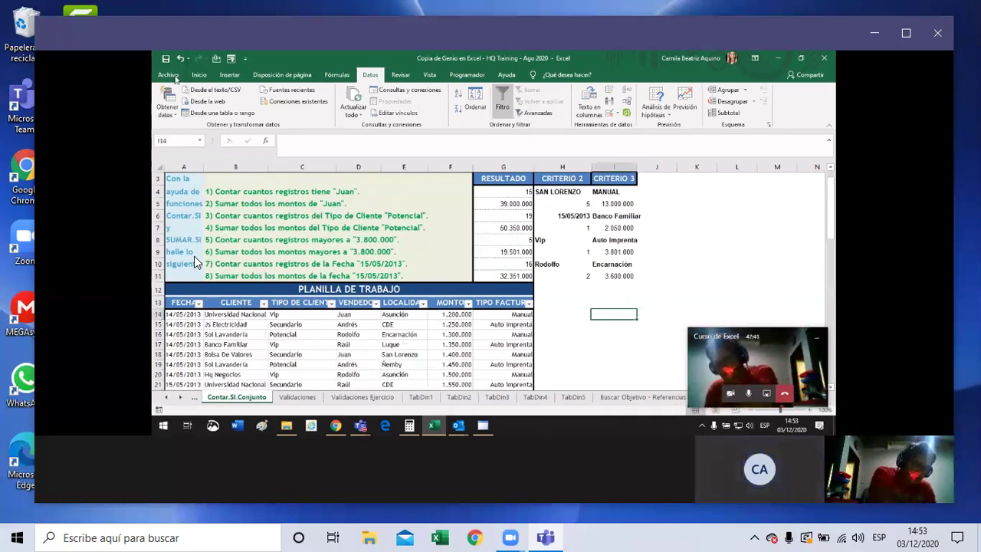
right_click(255, 398)
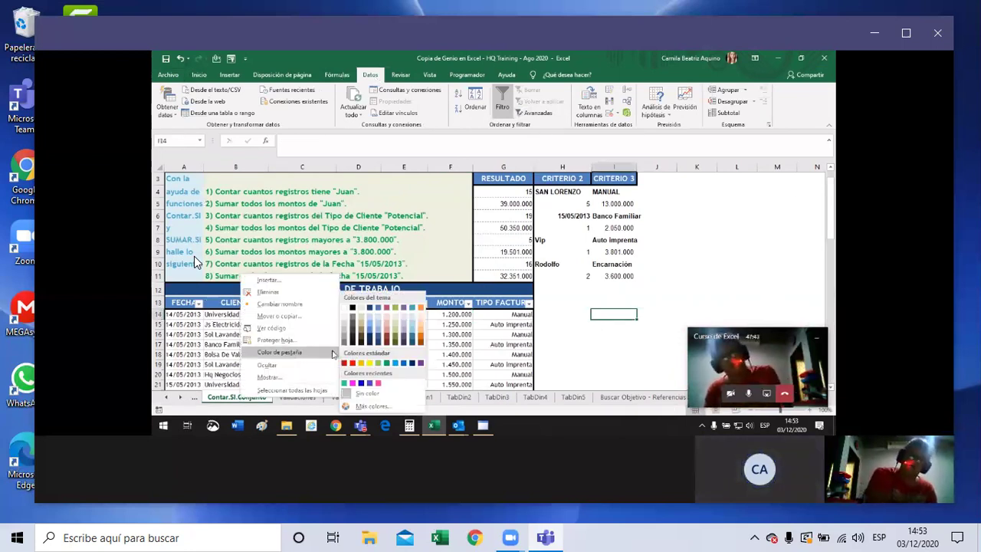
left_click(548, 347)
left_click(547, 347)
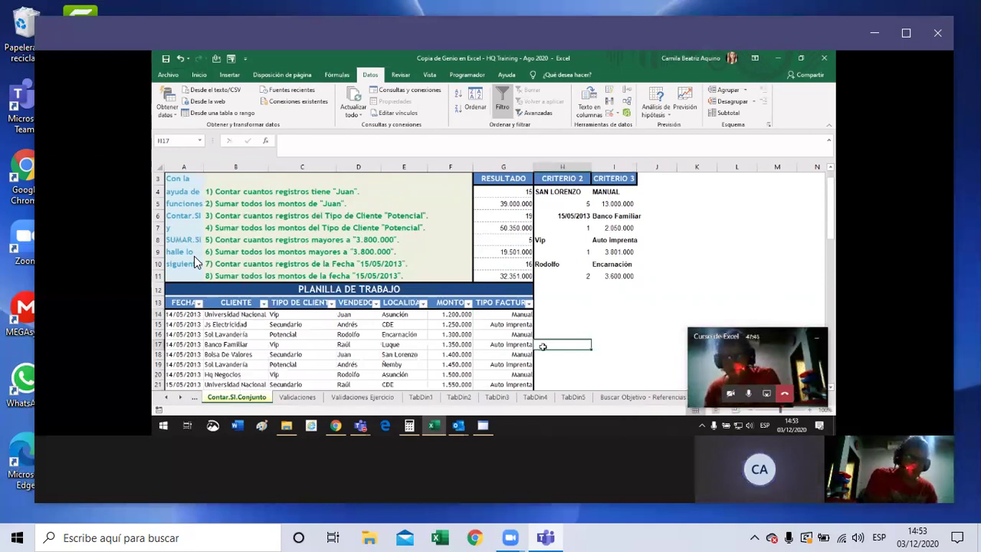
scroll(550, 330, "down", 3)
scroll(552, 314, "up", 2)
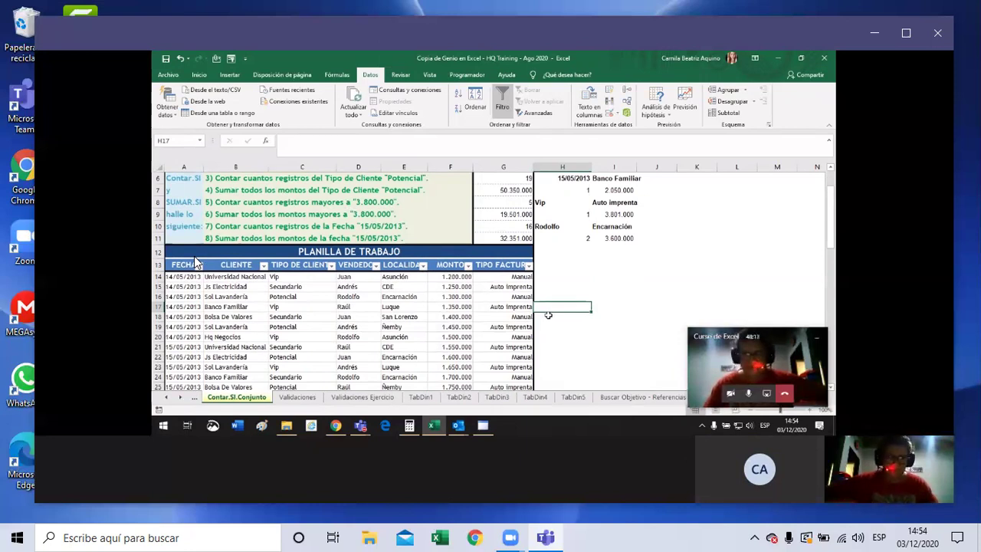
Show Function Arguments for H9's CONTAR.SI.CONJUNTO, reviewing its ">3800000" and "Vip" criteria.
left_click(561, 265)
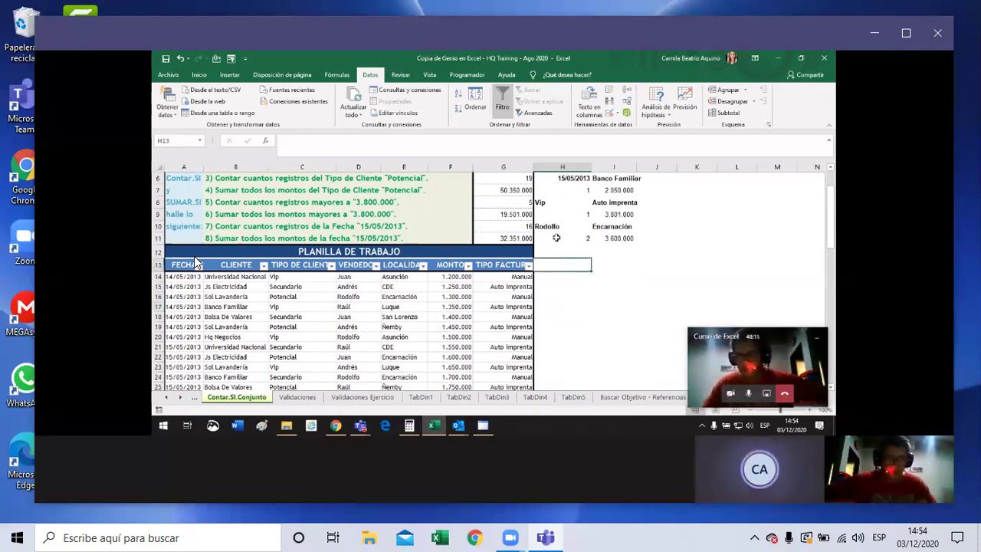
double_click(561, 214)
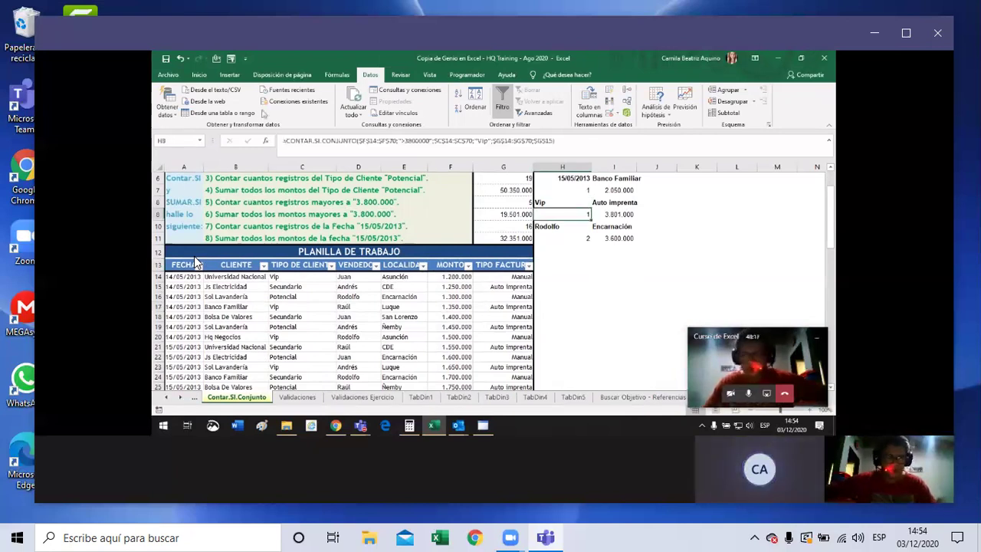
left_click(265, 141)
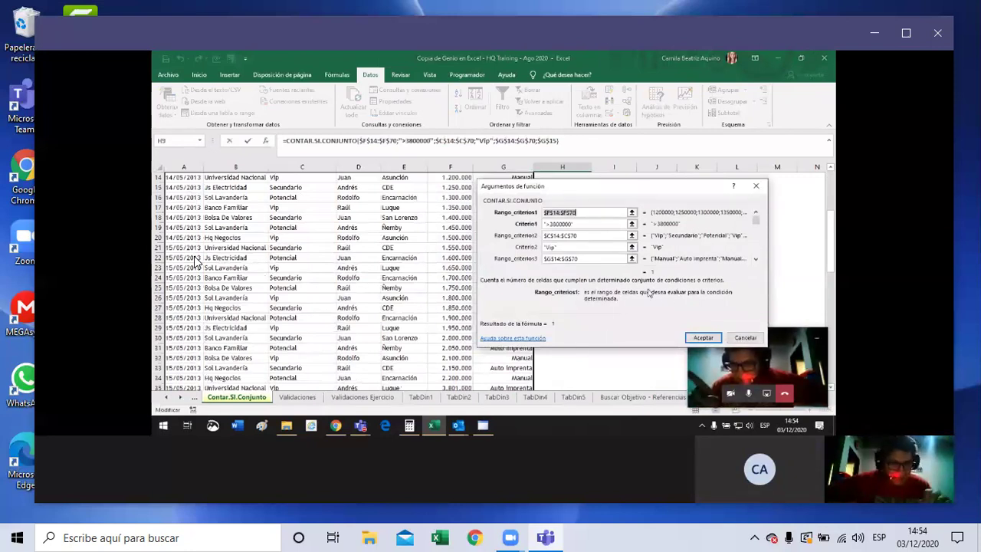
scroll(756, 227, "down", 3)
left_click_drag(756, 226, 757, 256)
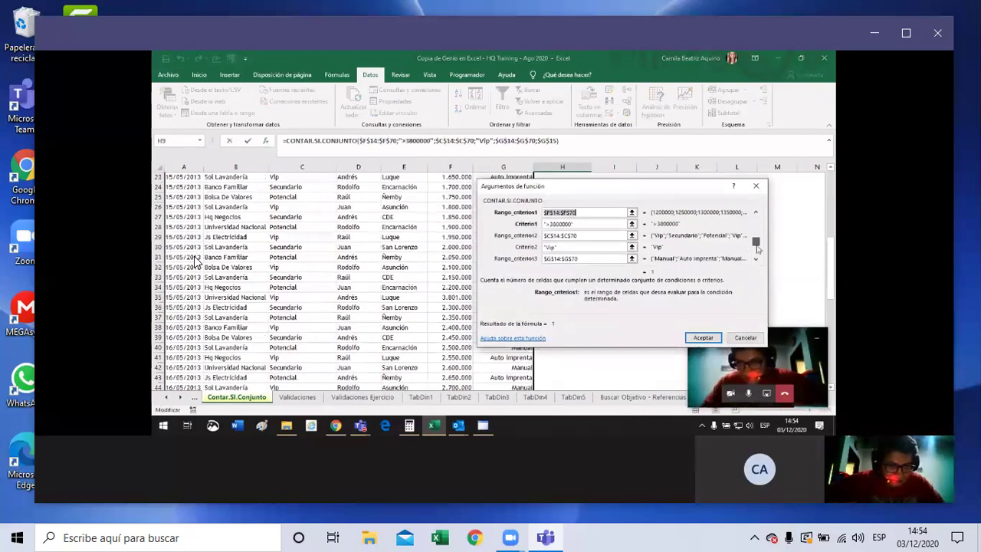